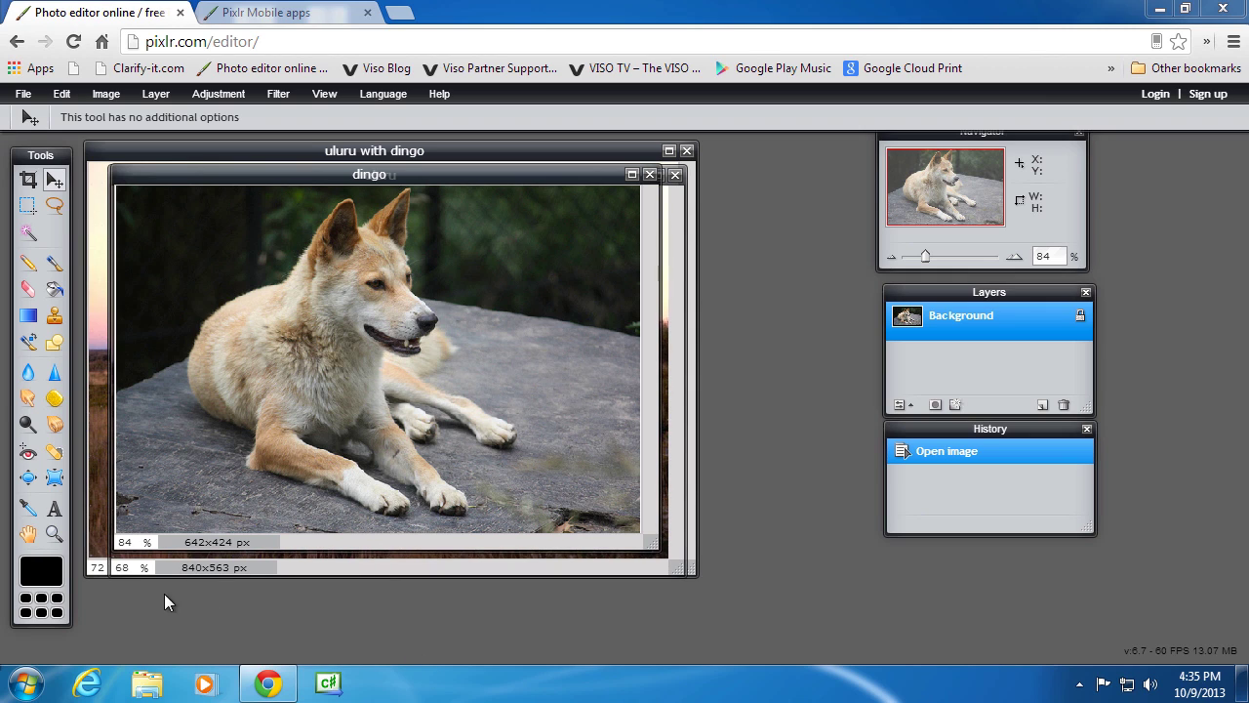
Close the dingo and uluru image windows.
left_click(673, 175)
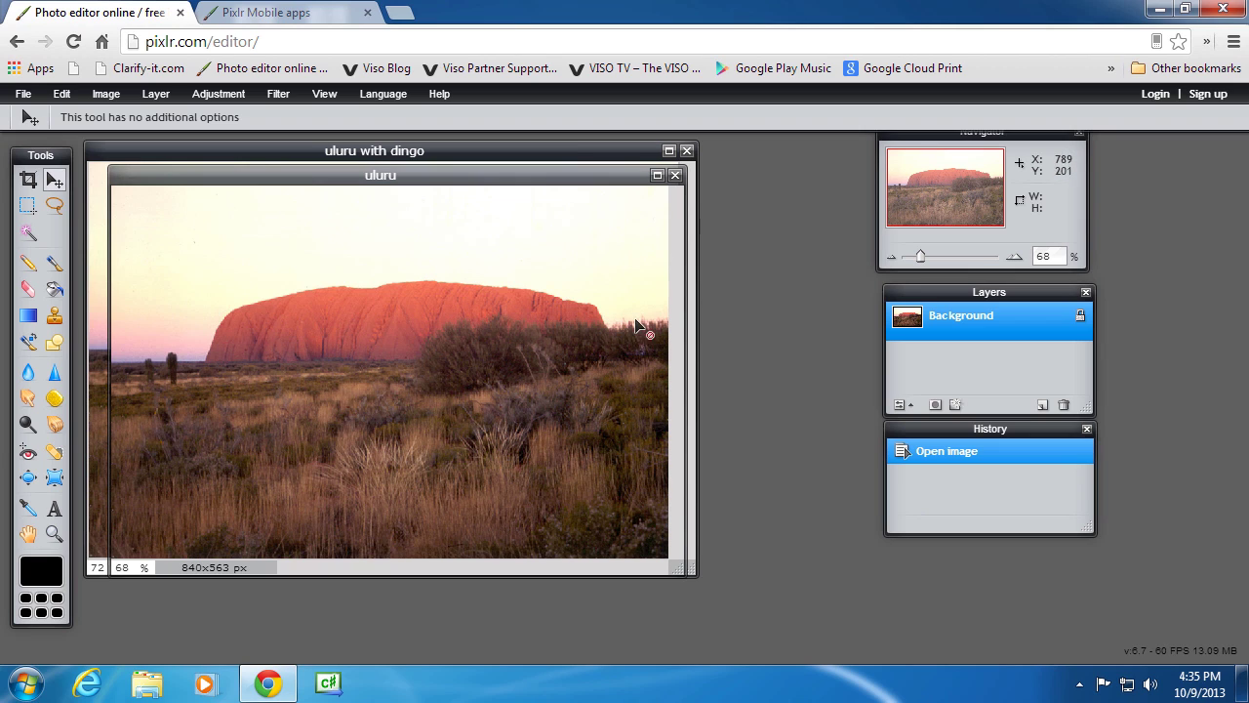
left_click(674, 176)
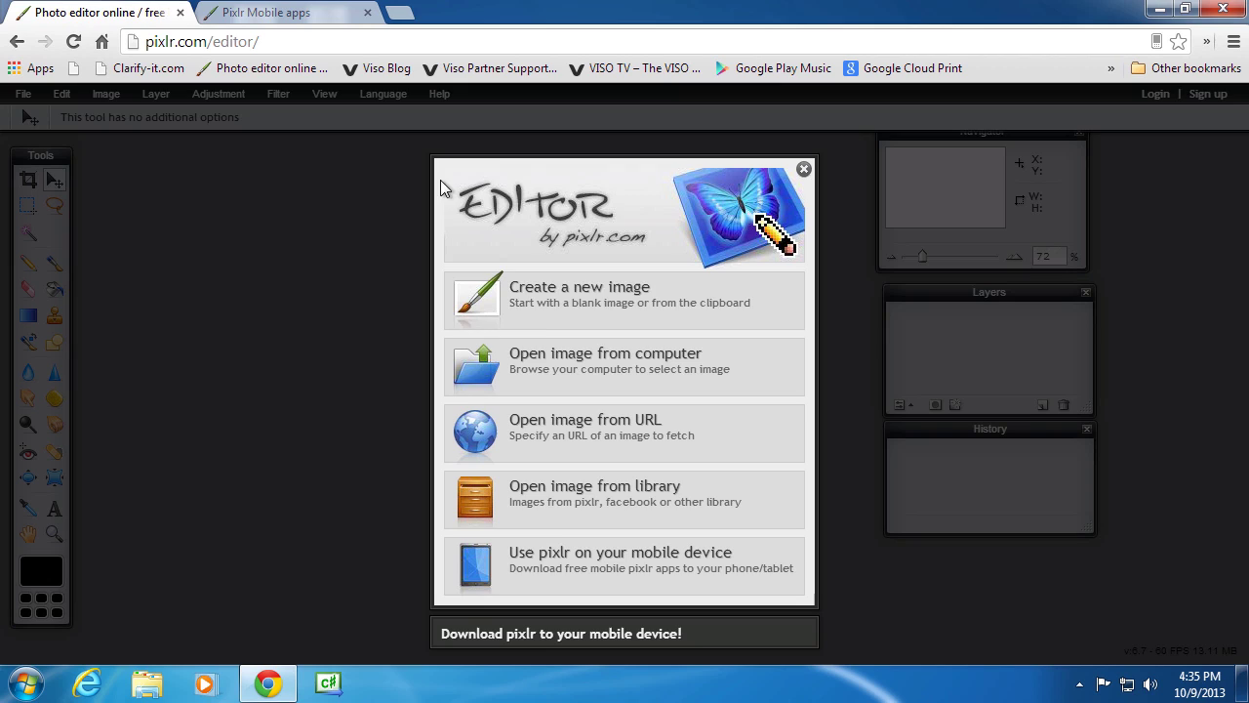
Open the uluru photo, then the dingo photo, from the computer.
left_click(538, 364)
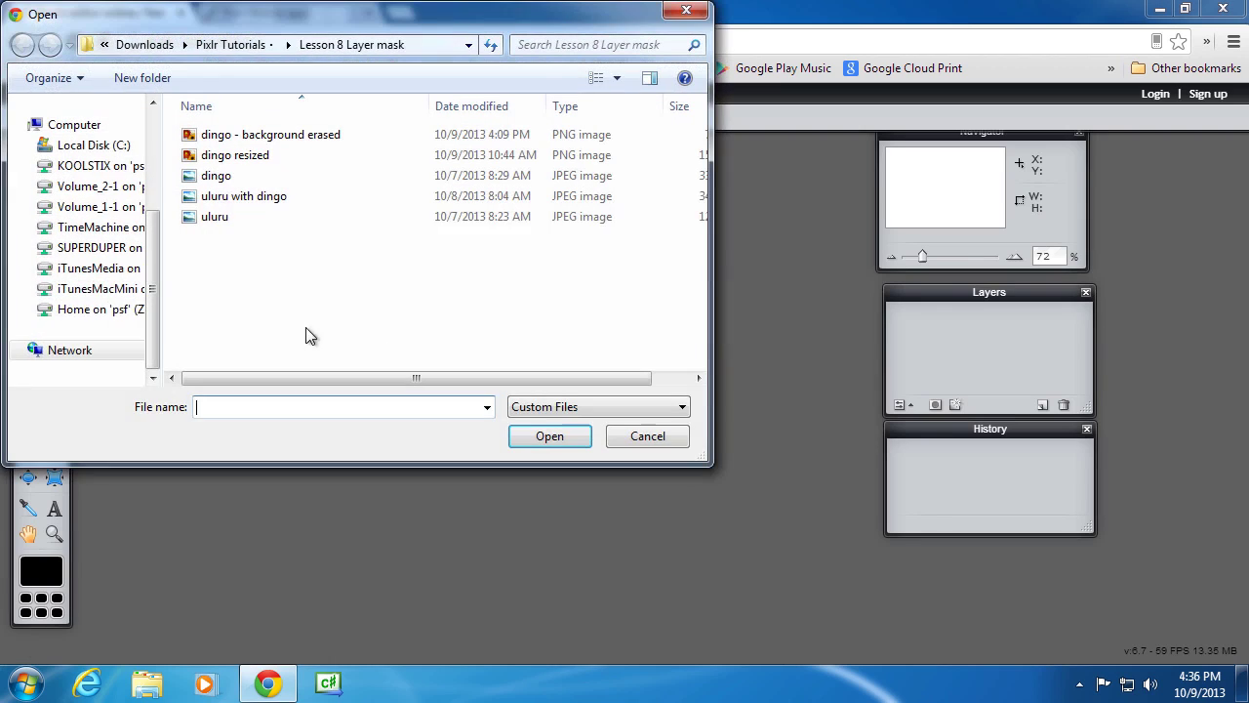
double_click(205, 217)
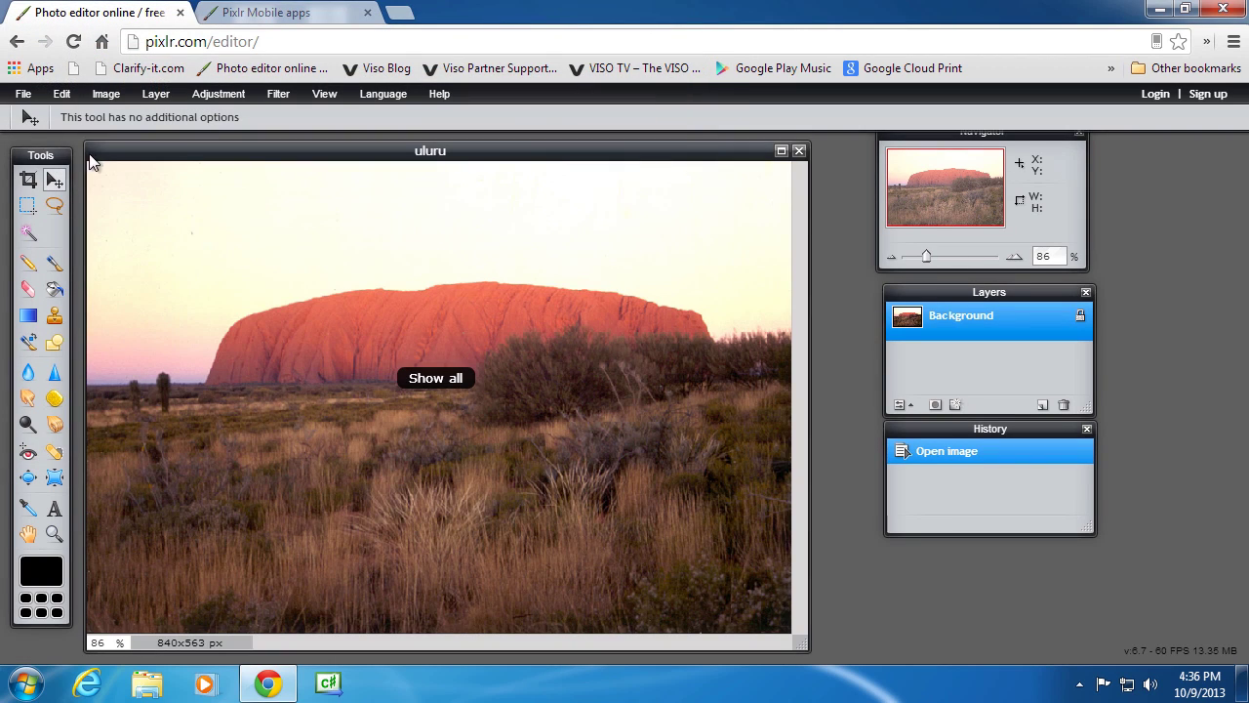
left_click(22, 94)
left_click(44, 134)
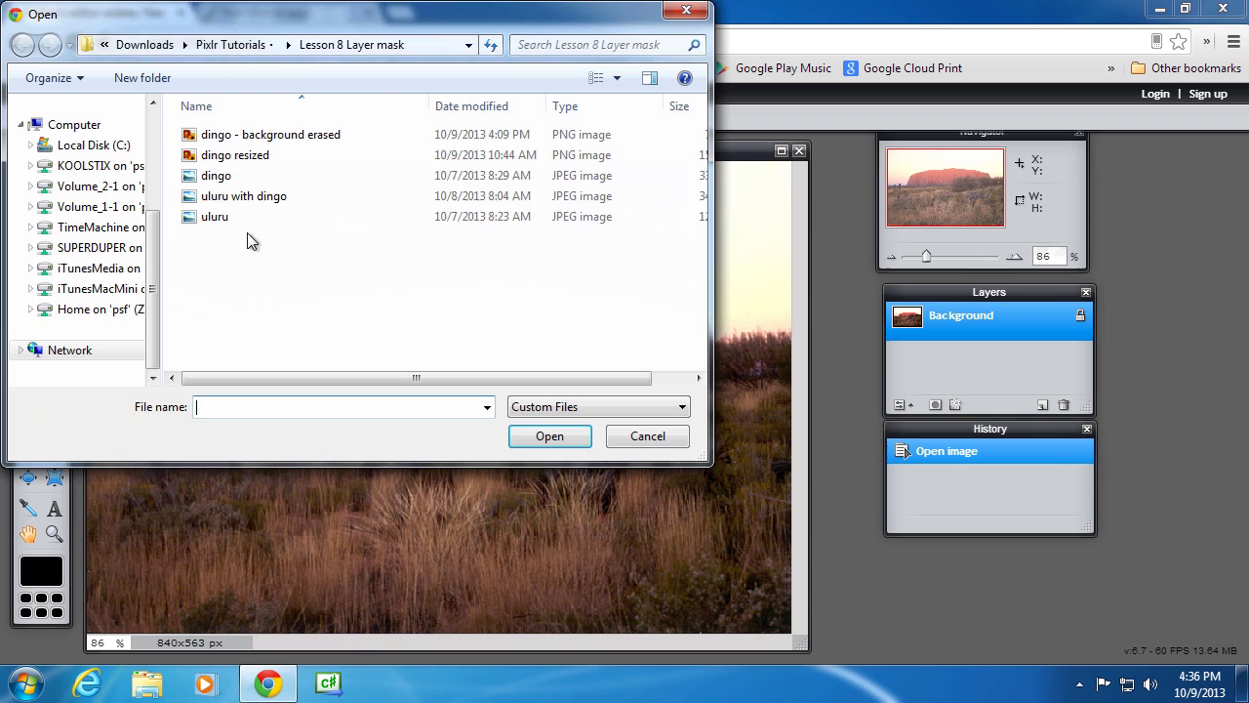
double_click(210, 173)
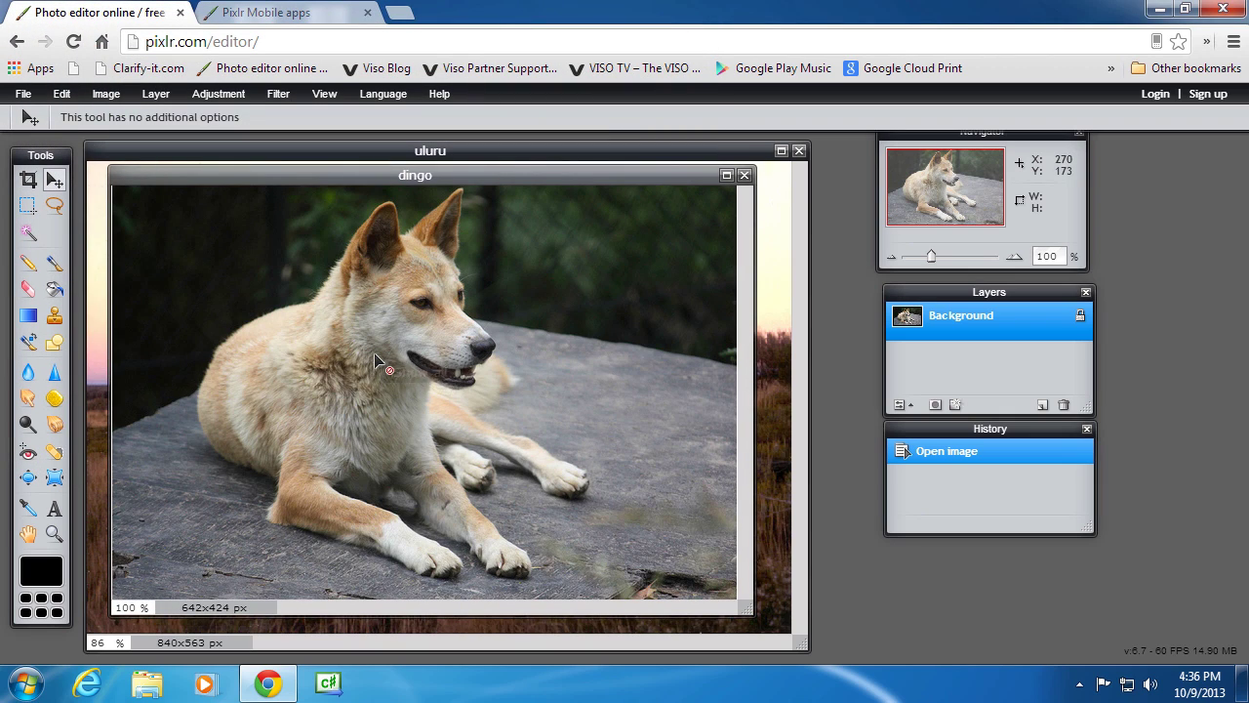
Arrange the two windows, with the dingo brought forward on the left.
left_click(359, 149)
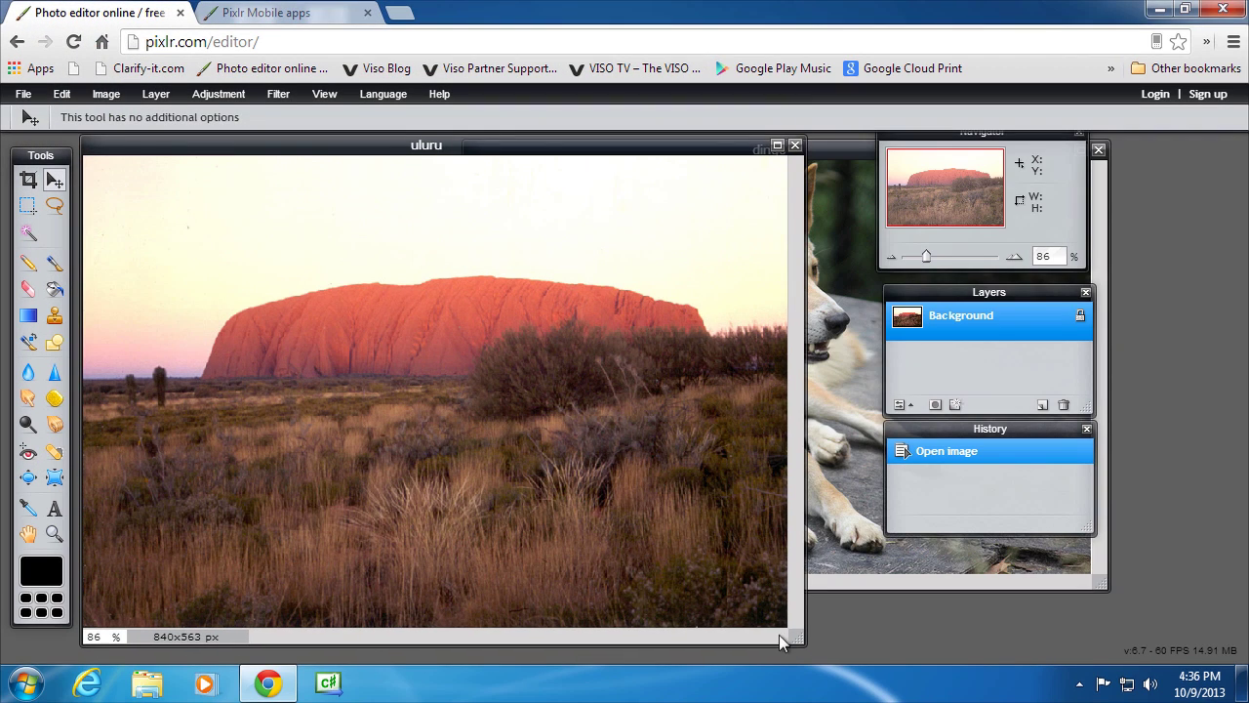
left_click_drag(796, 636, 609, 566)
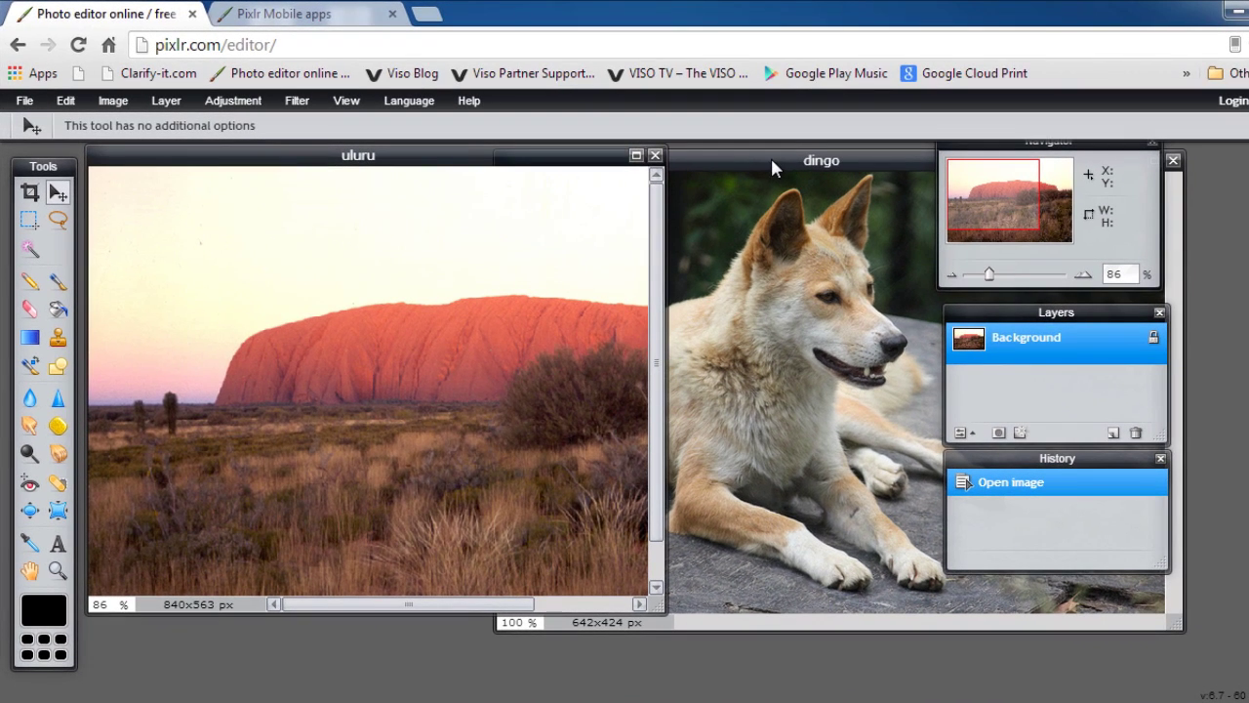
left_click_drag(750, 164, 281, 168)
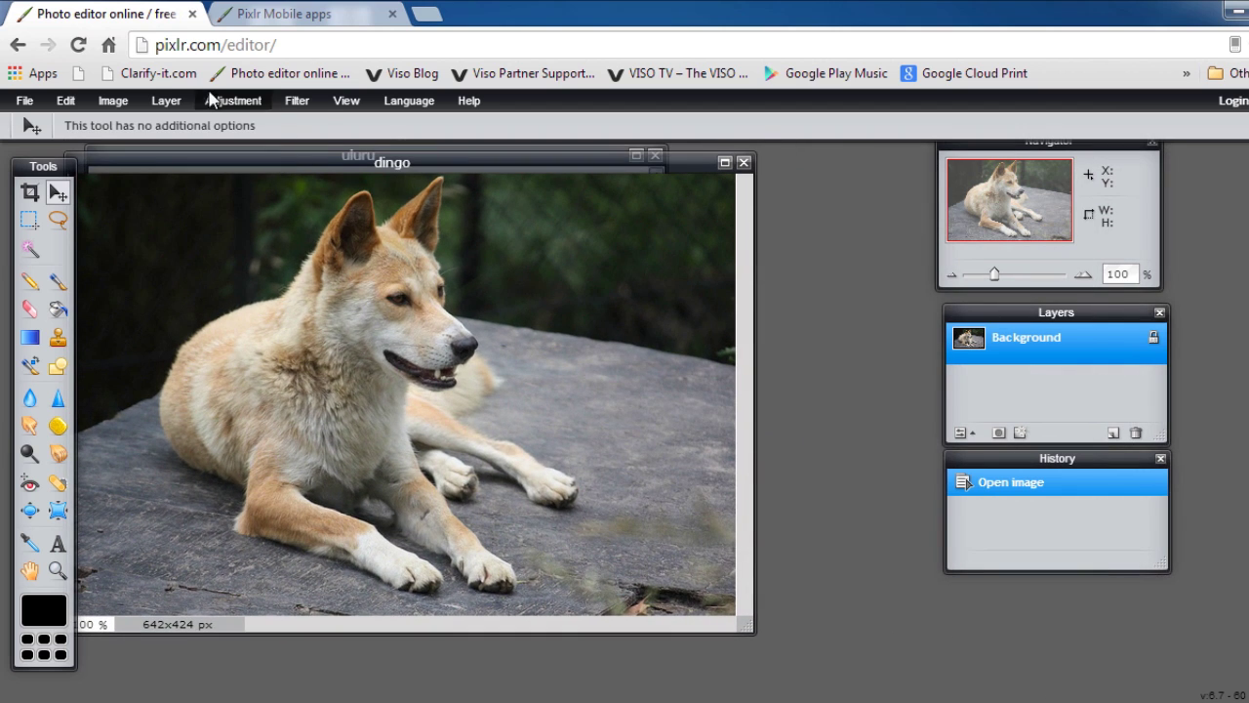
Resize the dingo image to 300 px wide (300x198) with proportions constrained.
left_click(112, 100)
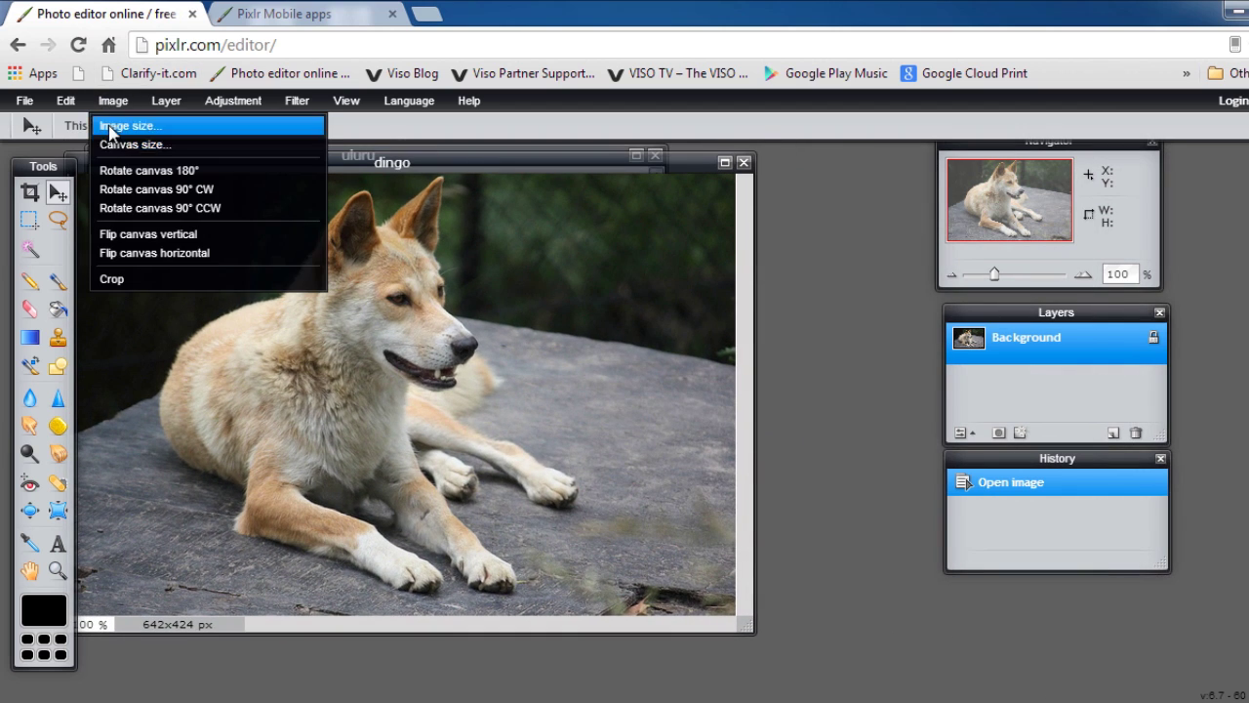
left_click(122, 126)
left_click_drag(655, 322, 578, 308)
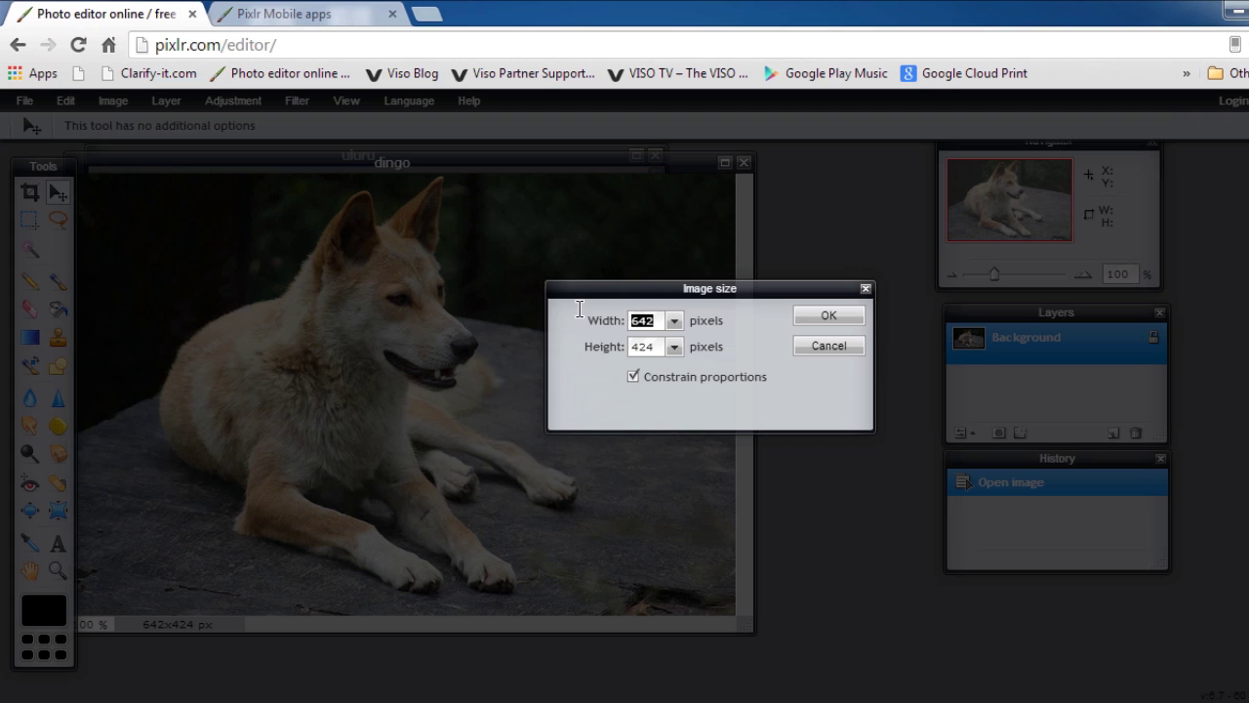
type("300")
left_click(828, 316)
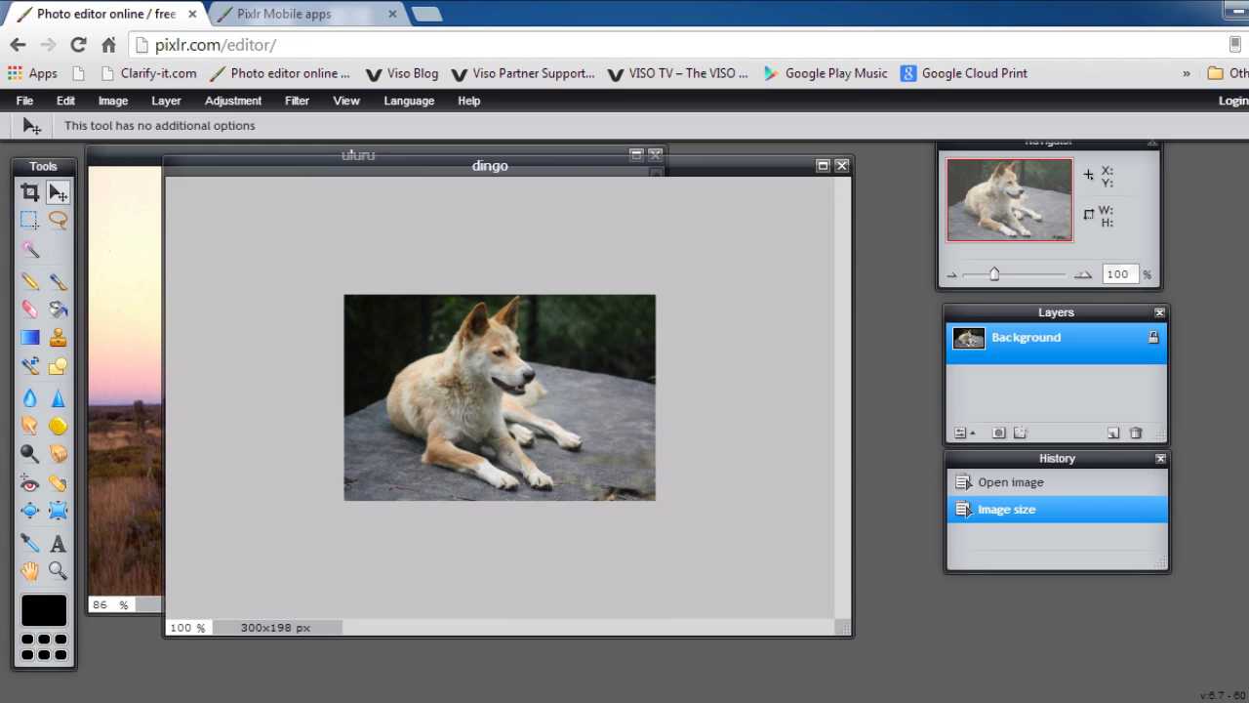
Reposition and resize the dingo window so the uluru image is visible.
left_click_drag(845, 629, 494, 391)
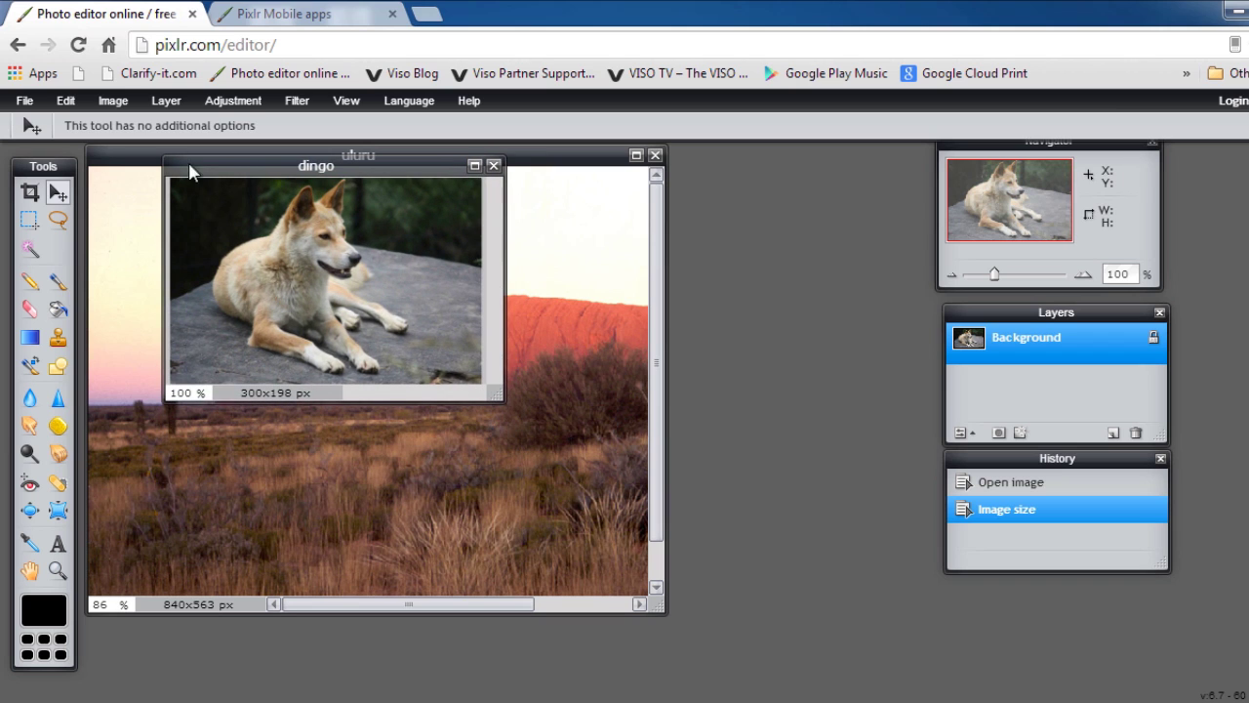
left_click_drag(213, 168, 224, 344)
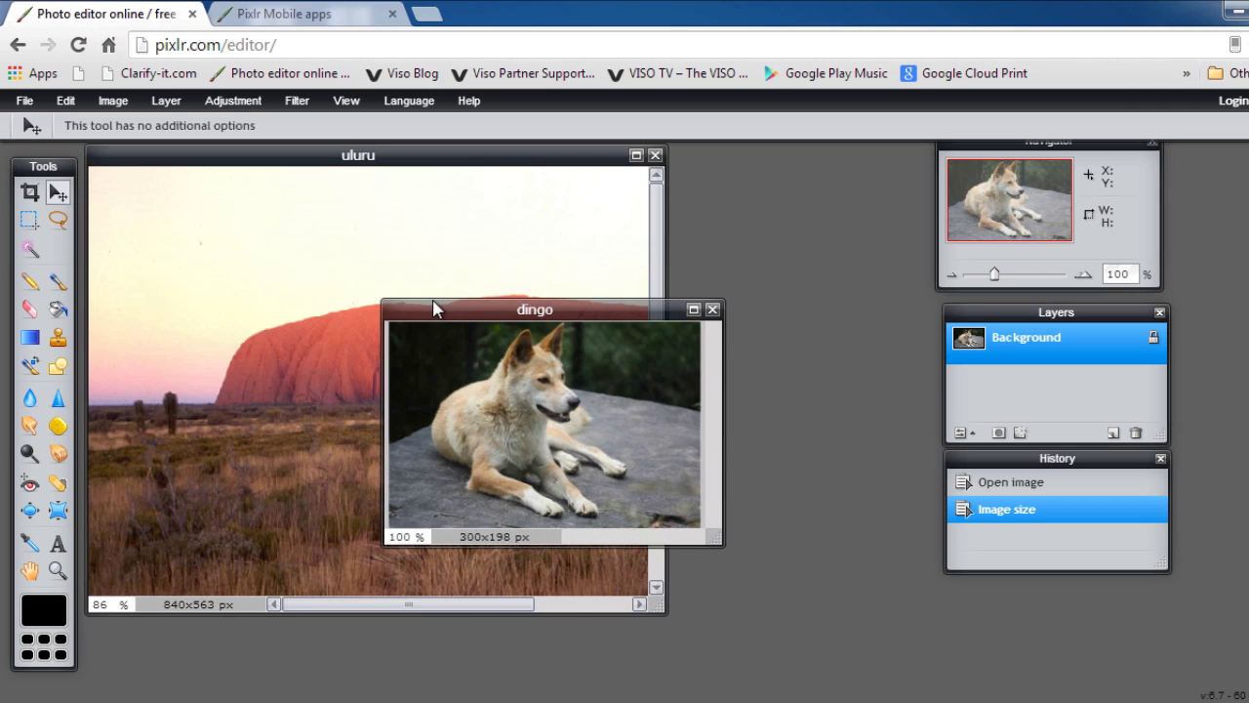
left_click_drag(432, 306, 329, 196)
left_click_drag(631, 475, 827, 517)
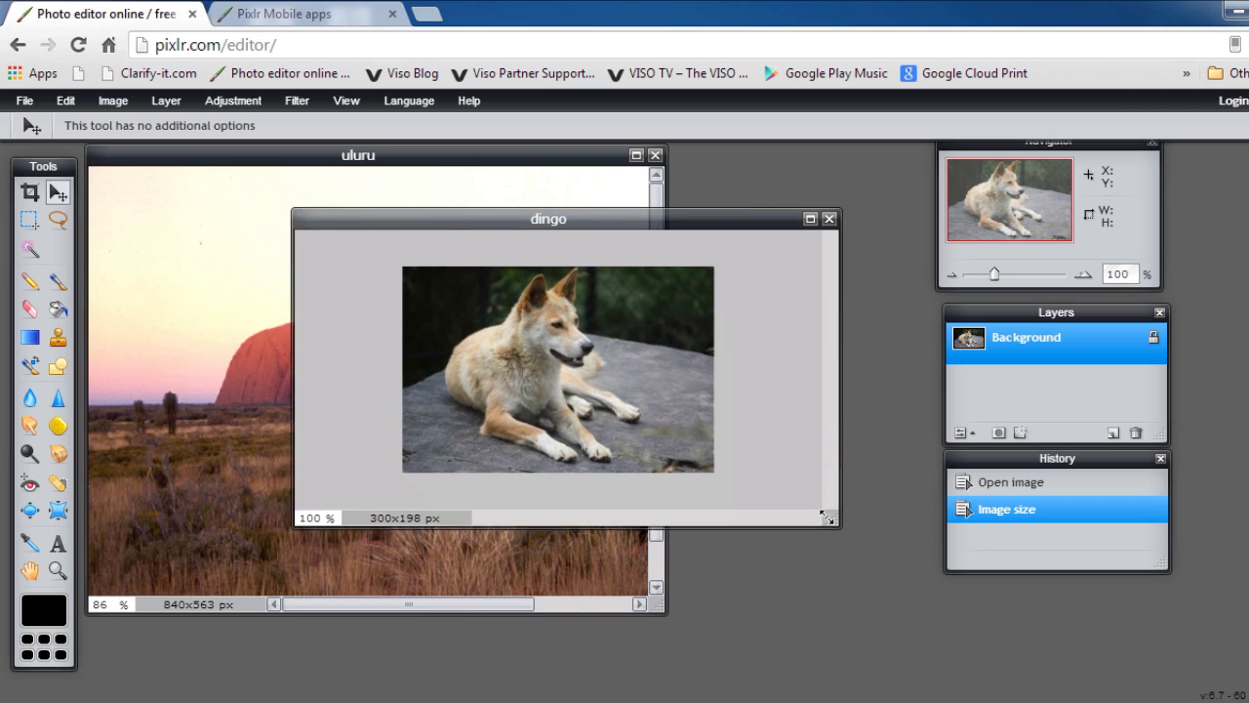
Unlock the background as Layer 0, lasso the dingo, and mask everything outside it.
left_click_drag(446, 218, 365, 171)
double_click(1154, 340)
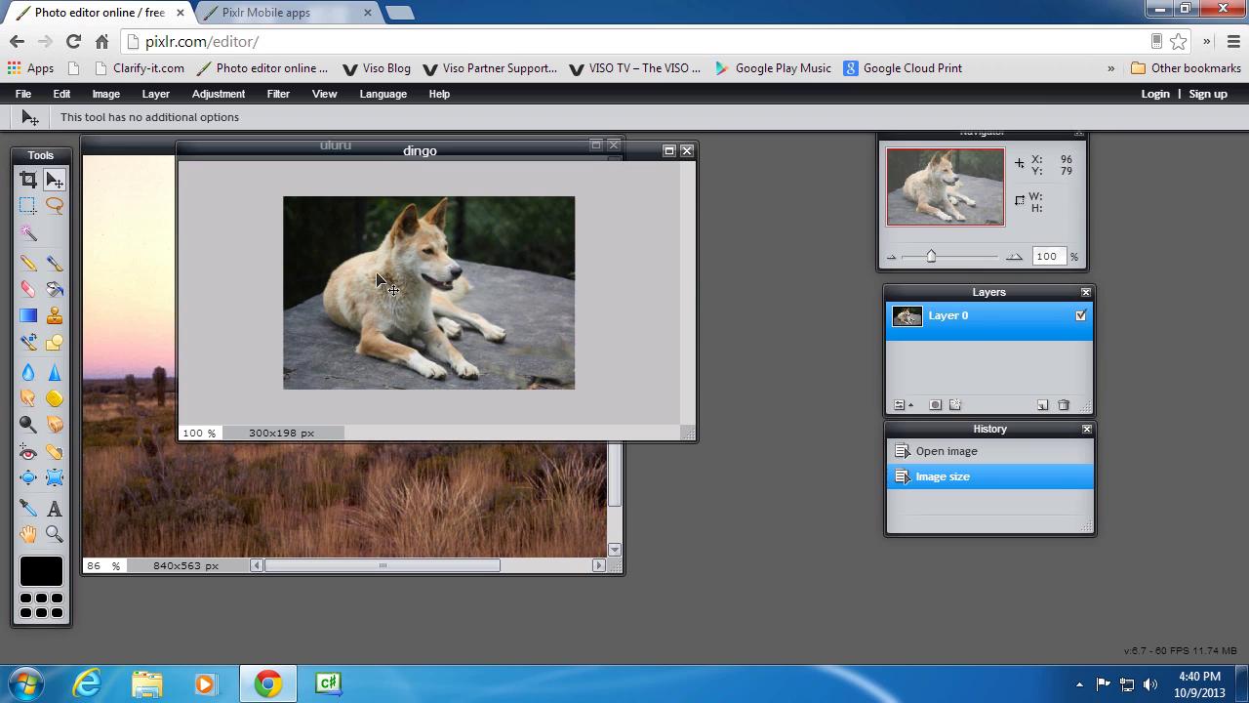
left_click(54, 205)
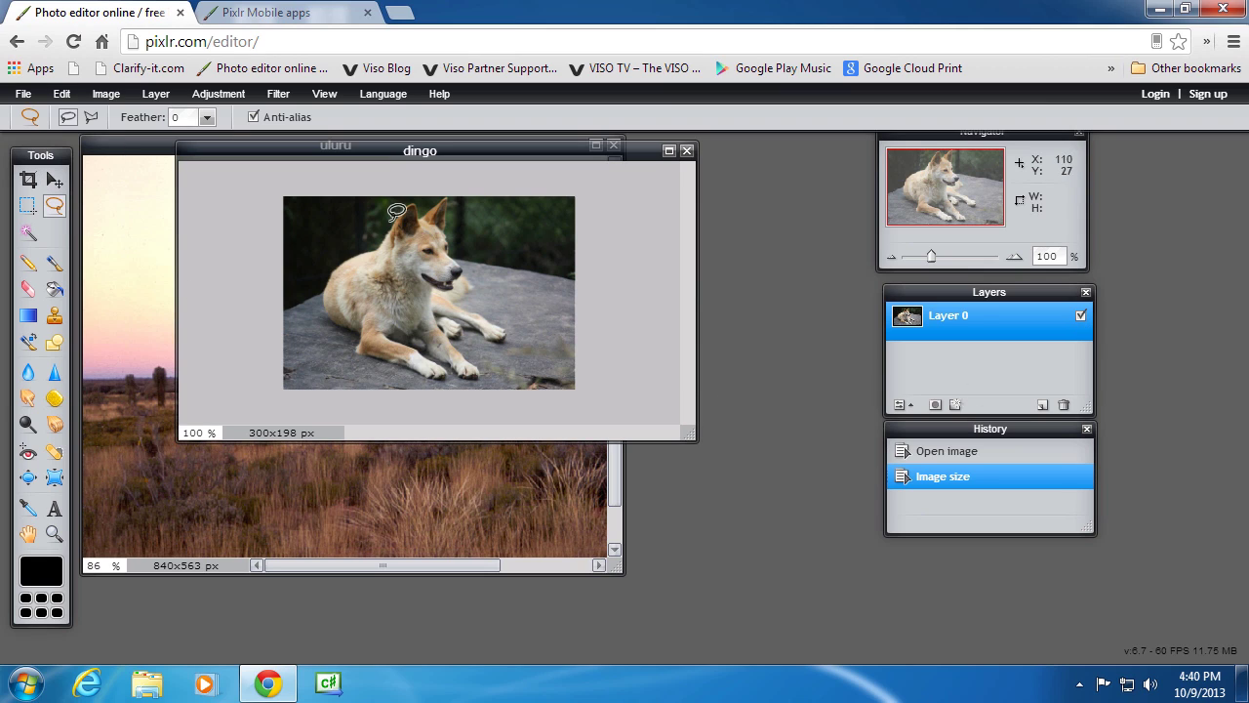
mouse_move(385, 210)
left_mouse_down()
mouse_move(328, 254)
mouse_move(317, 302)
mouse_move(343, 345)
mouse_move(463, 375)
mouse_move(506, 361)
mouse_move(523, 313)
mouse_move(491, 232)
mouse_move(447, 186)
mouse_move(395, 192)
mouse_move(380, 208)
left_mouse_up()
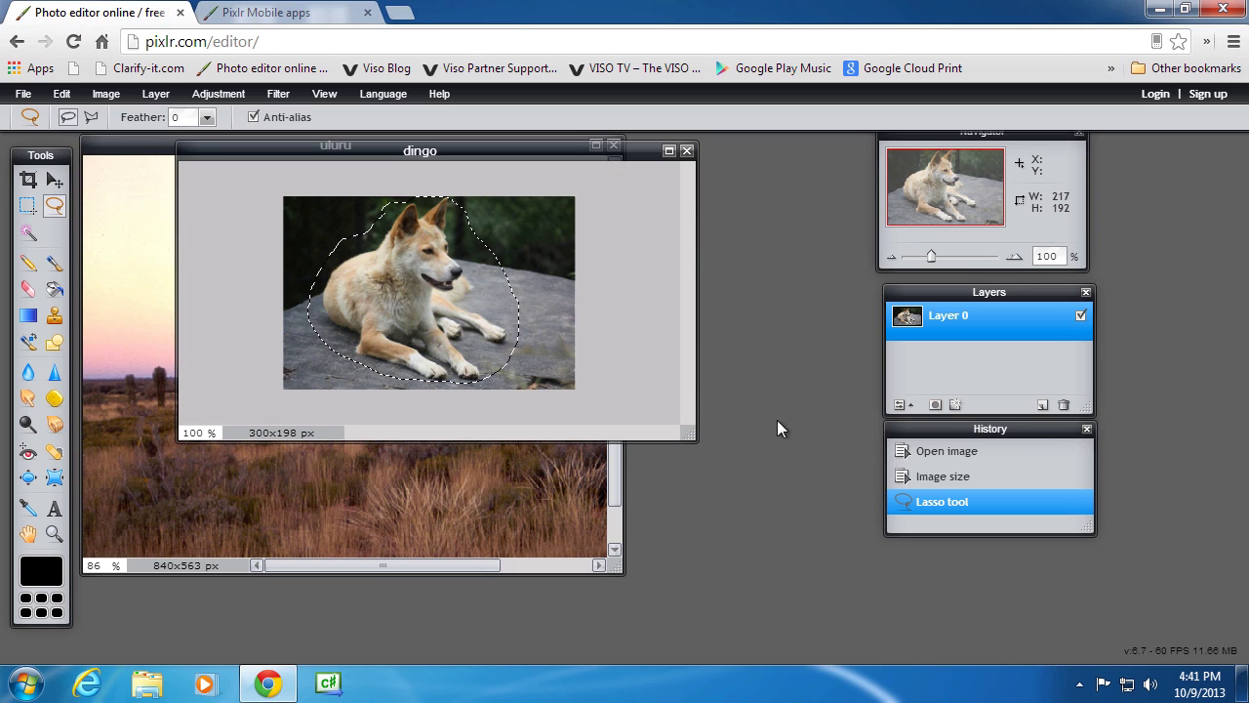
left_click(934, 406)
key("ctrl+d")
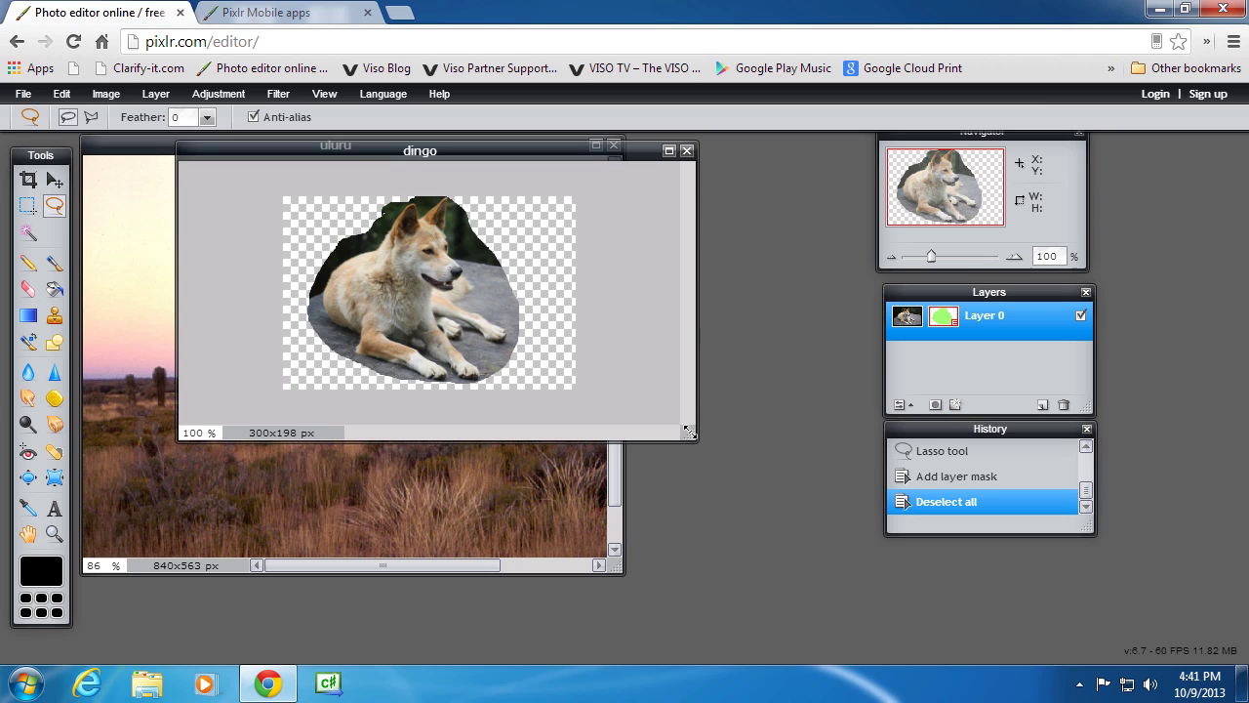
Select the Eraser, zoom the dingo to 210%, and choose the soft 9-pixel brush.
left_click_drag(689, 432, 800, 516)
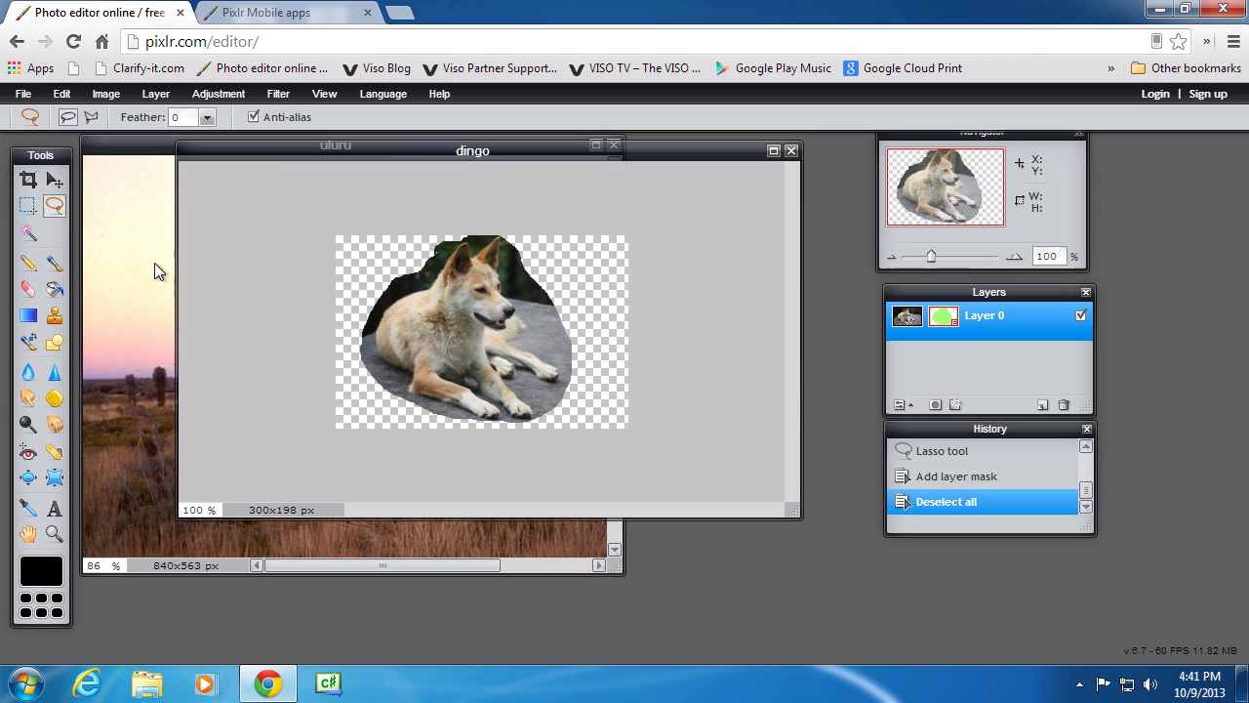
left_click(54, 180)
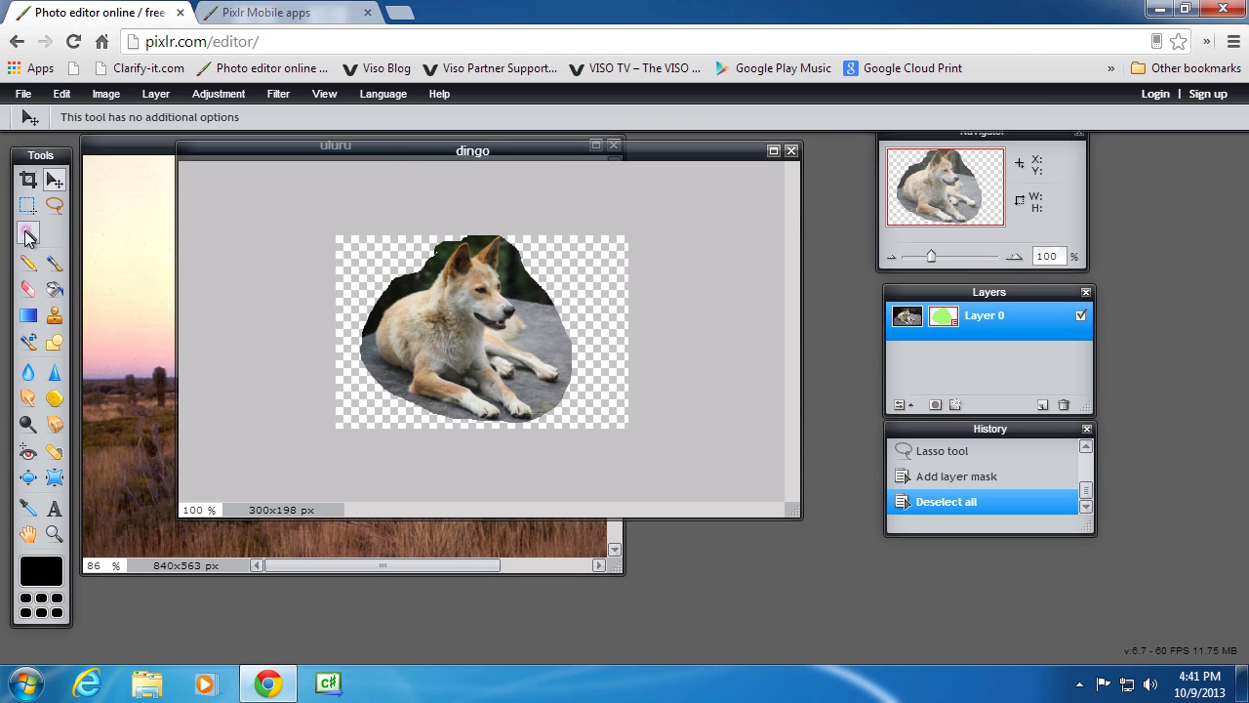
left_click(27, 289)
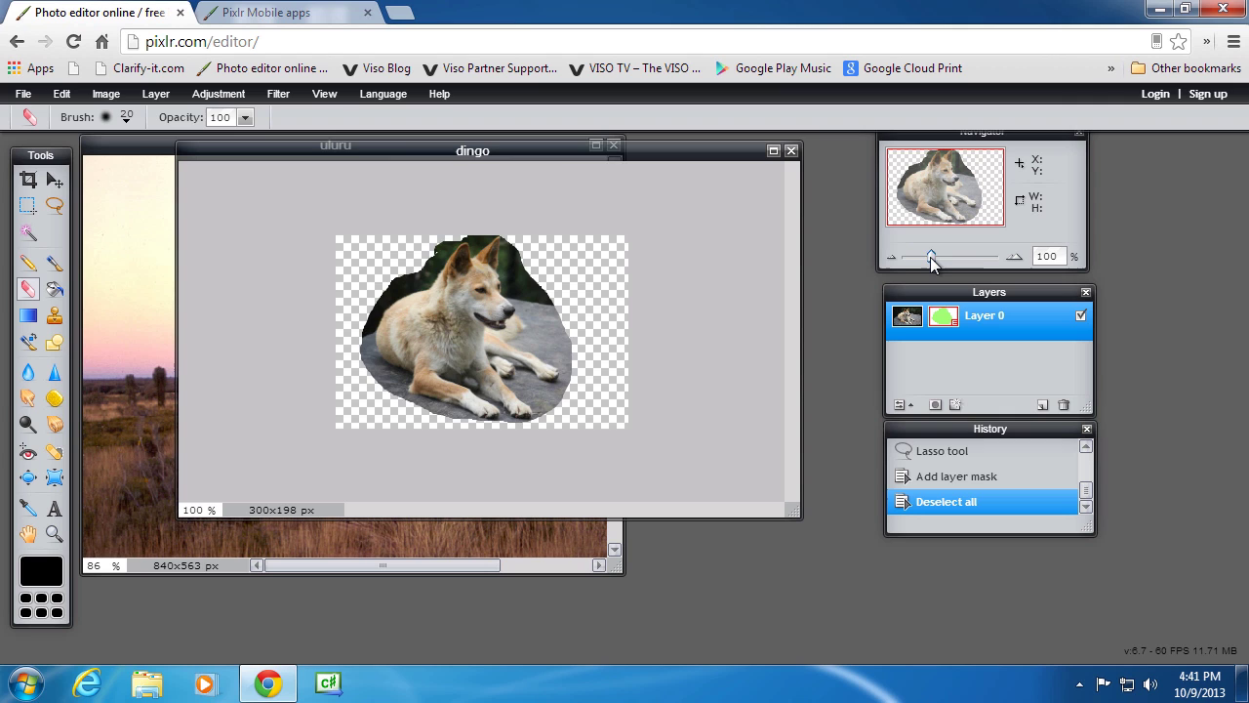
left_click_drag(930, 257, 942, 256)
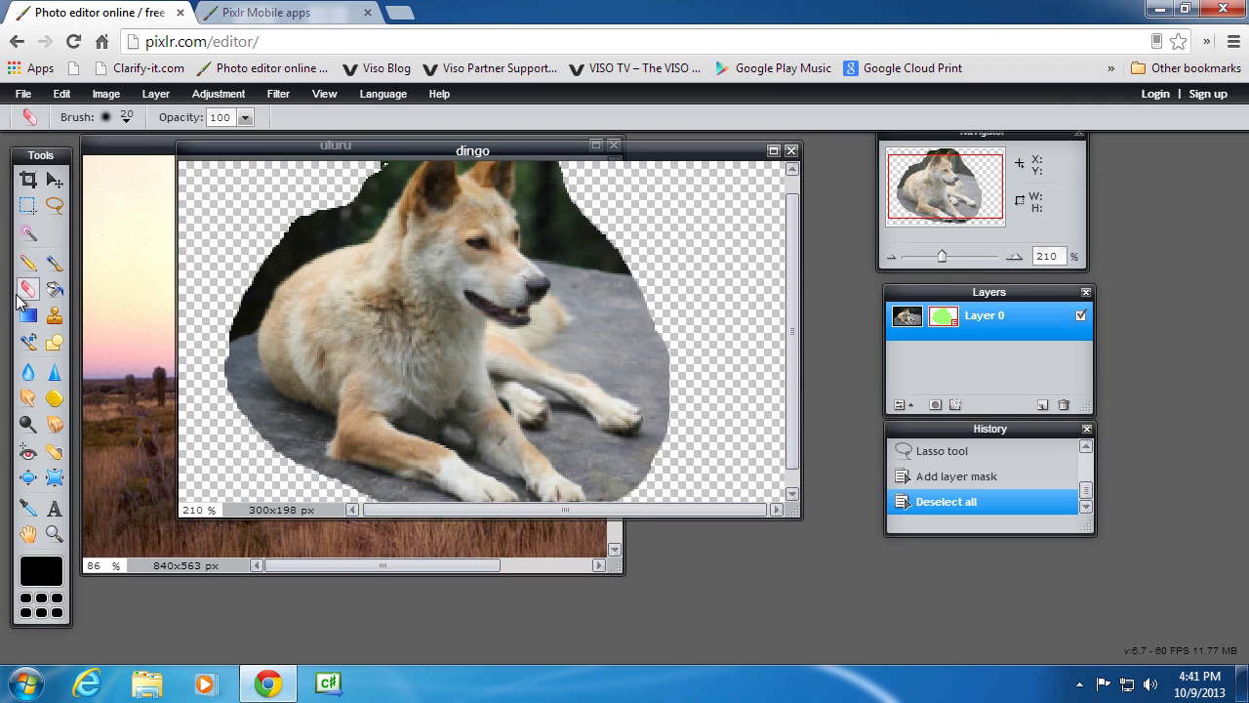
left_click(126, 118)
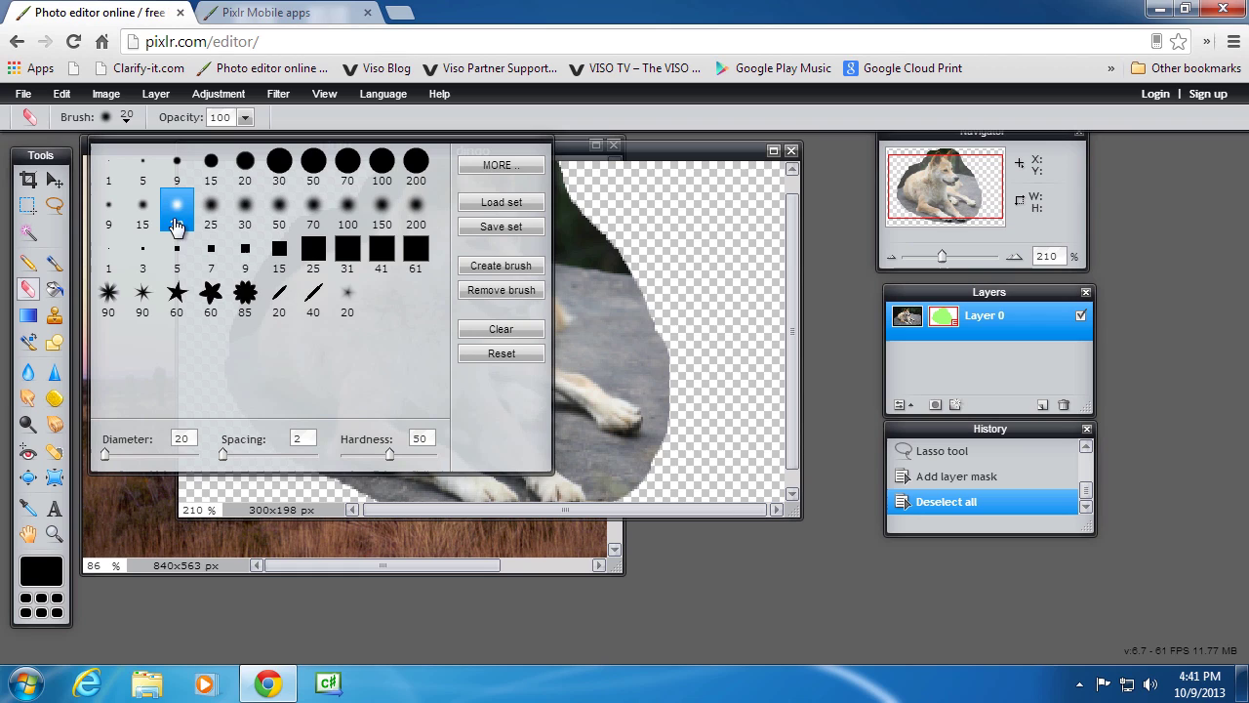
left_click(109, 211)
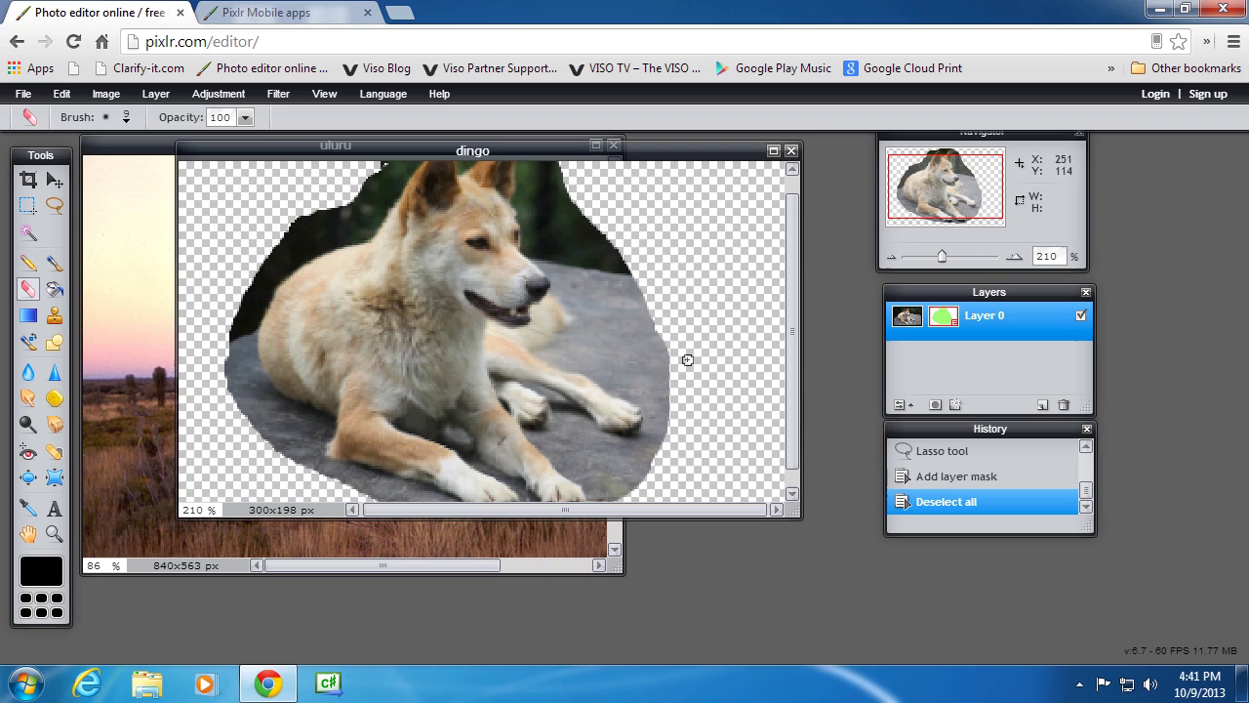
Erase leftover background and rock along the dingo's side.
left_click(550, 359)
left_click(558, 361)
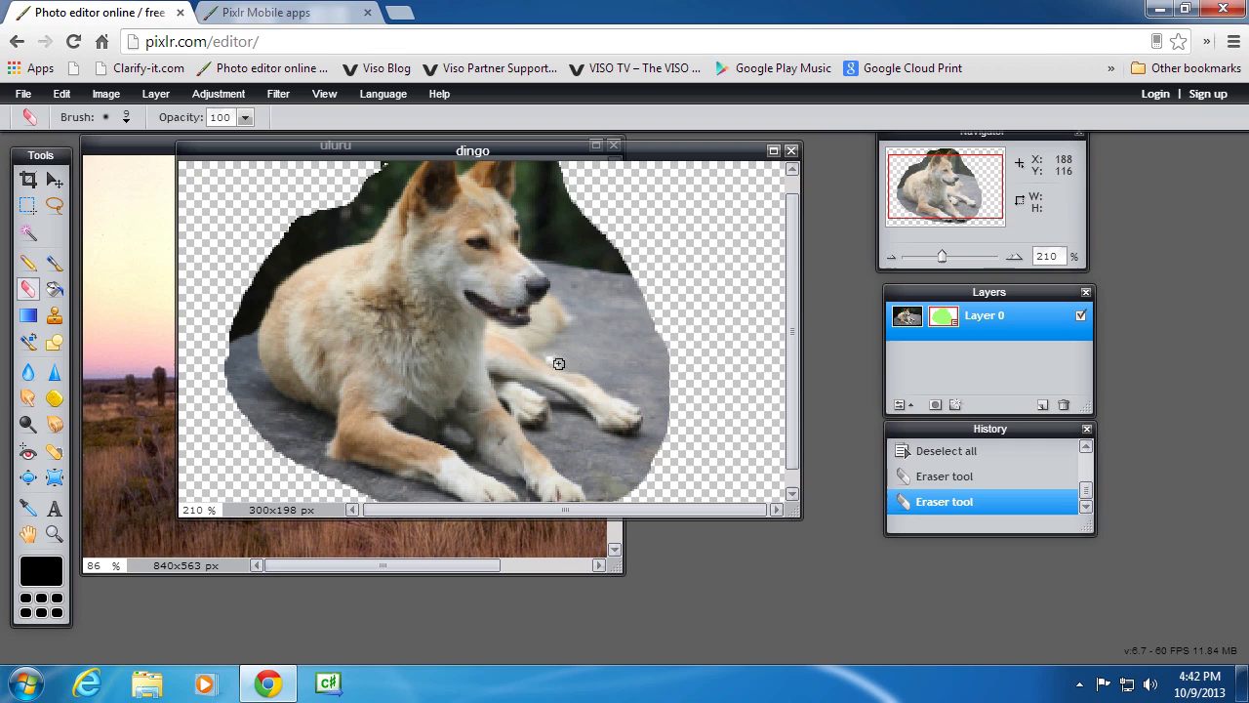
left_click(565, 366)
left_click_drag(573, 367, 582, 369)
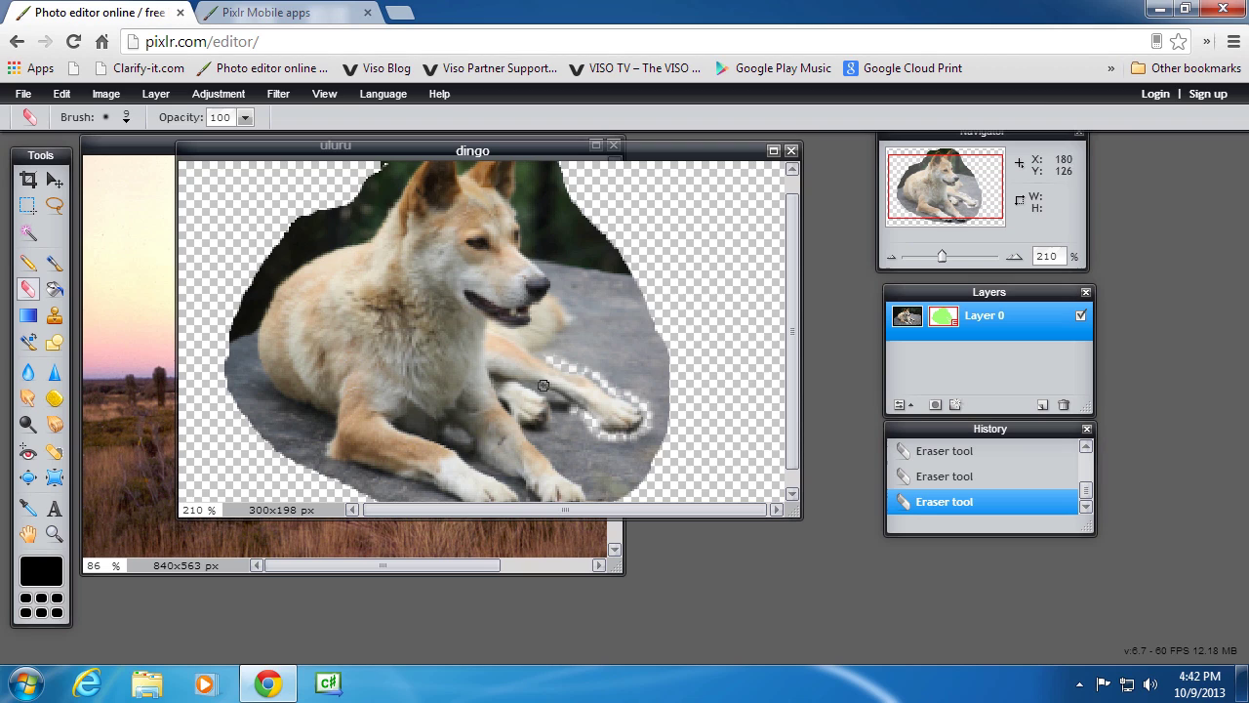
Switch to a 5-pixel brush, zoom closer, and erase near the front leg and left edge.
left_click(106, 117)
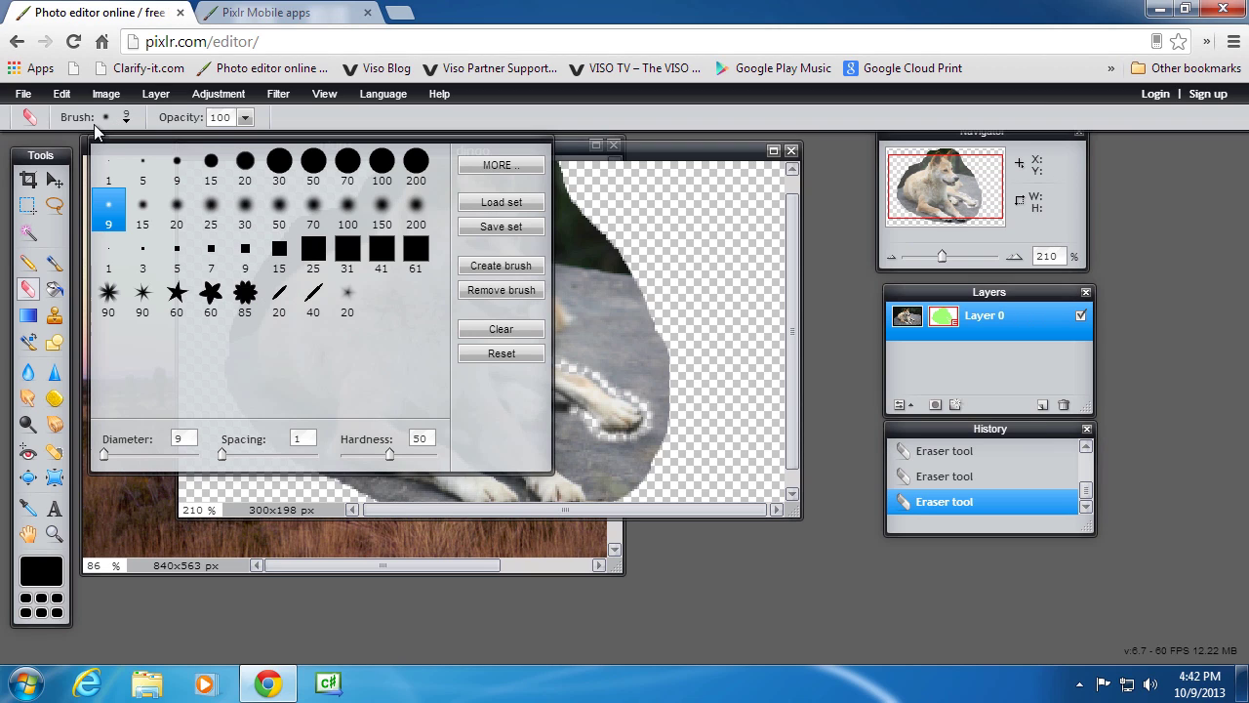
left_click(143, 168)
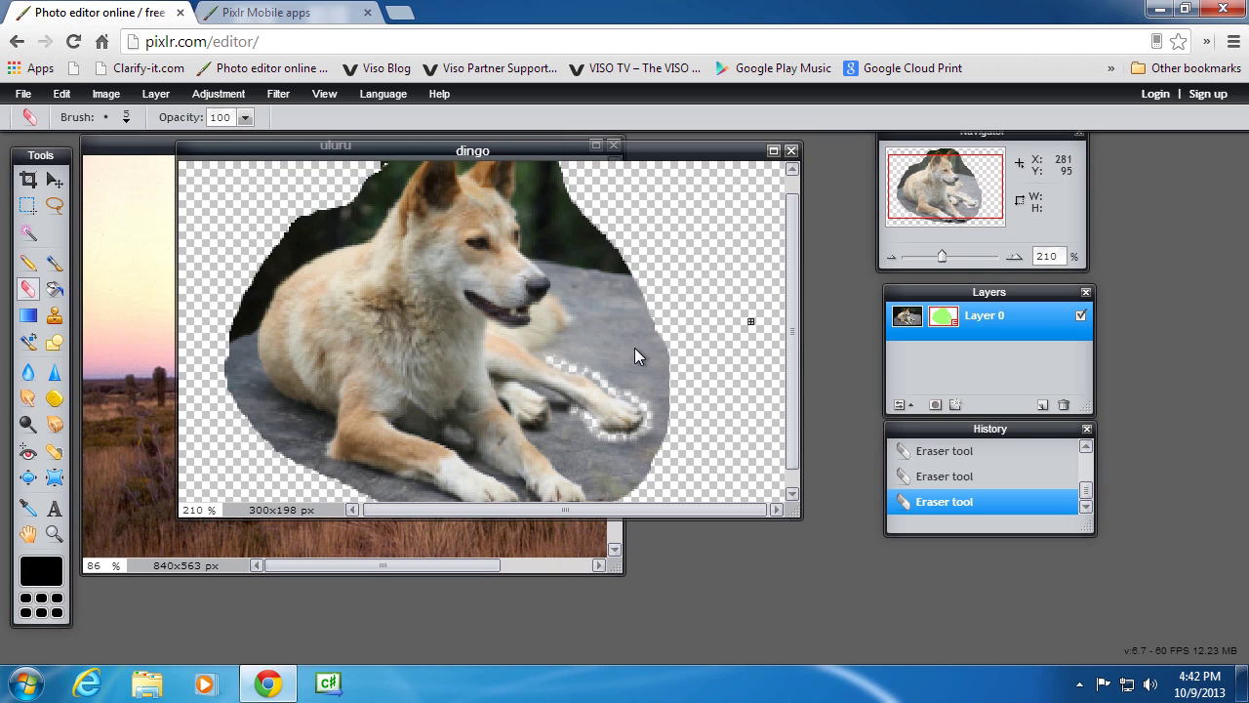
left_click_drag(940, 259, 949, 259)
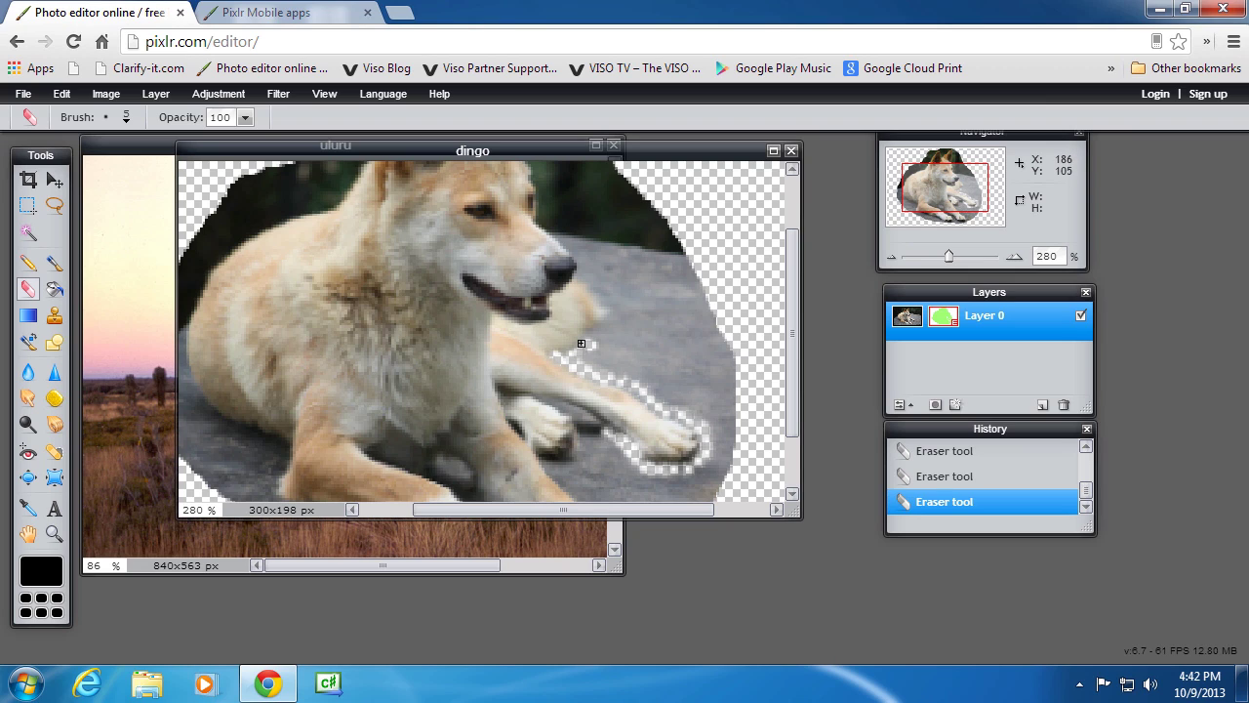
left_click_drag(365, 451, 396, 463)
mouse_move(188, 377)
left_mouse_down()
mouse_move(216, 420)
mouse_move(279, 440)
left_mouse_up()
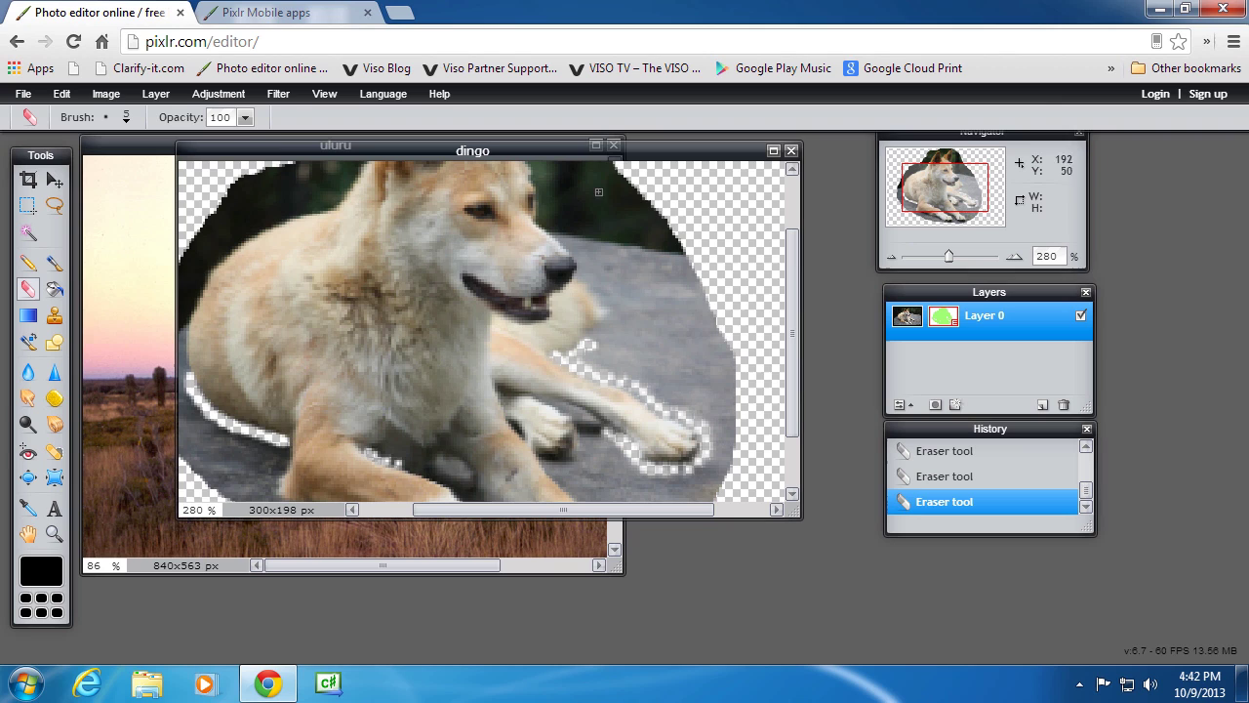
Switch to a soft 30-pixel brush and erase the grey road right of the dingo.
left_click(106, 117)
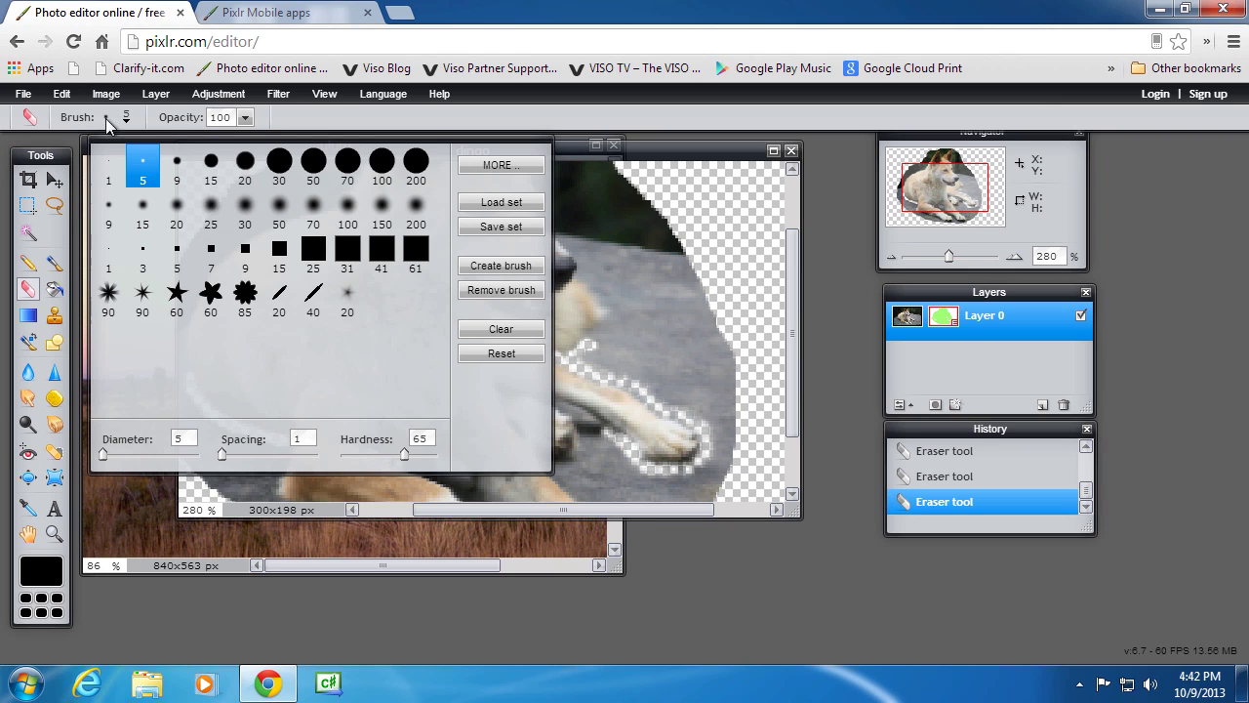
left_click(280, 206)
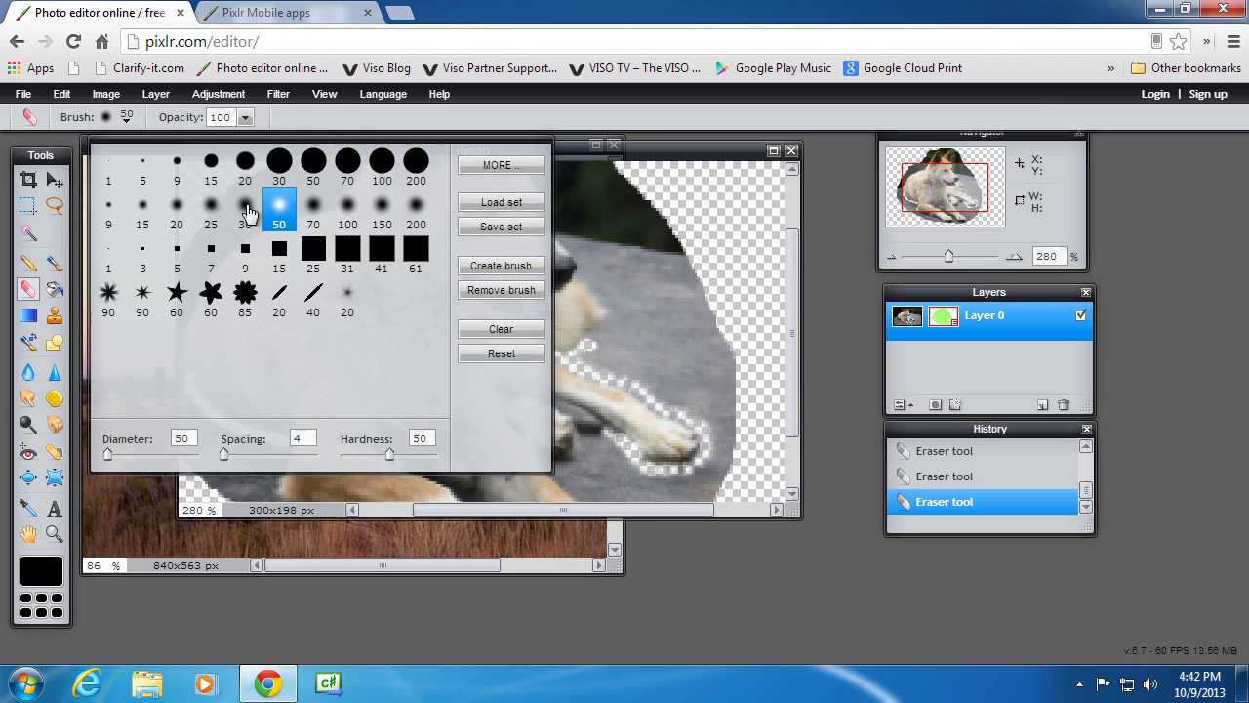
left_click(245, 205)
mouse_move(656, 260)
left_mouse_down()
mouse_move(691, 402)
mouse_move(637, 304)
mouse_move(645, 327)
mouse_move(750, 432)
mouse_move(740, 346)
mouse_move(668, 208)
mouse_move(625, 163)
mouse_move(637, 211)
mouse_move(597, 182)
mouse_move(609, 244)
left_mouse_up()
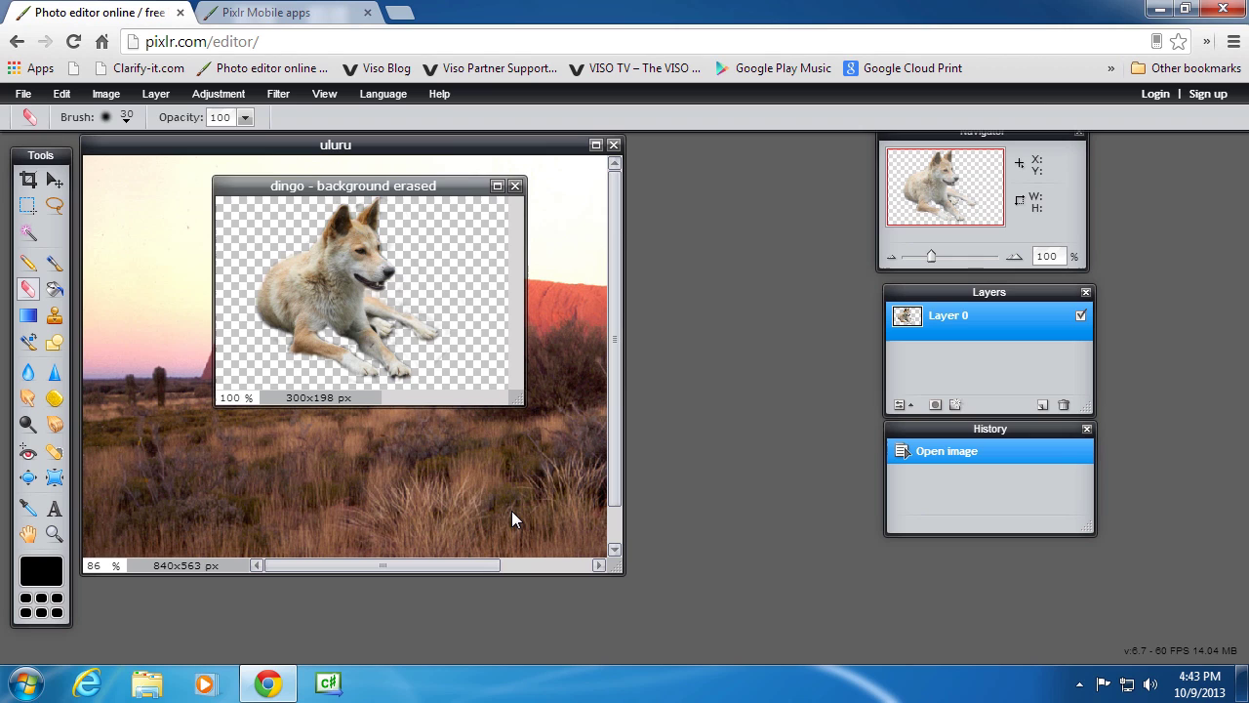
Zoom in, erase leftover specks around the muzzle and head, then zoom back out.
mouse_move(930, 256)
left_mouse_down()
mouse_move(979, 265)
mouse_move(942, 255)
left_mouse_up()
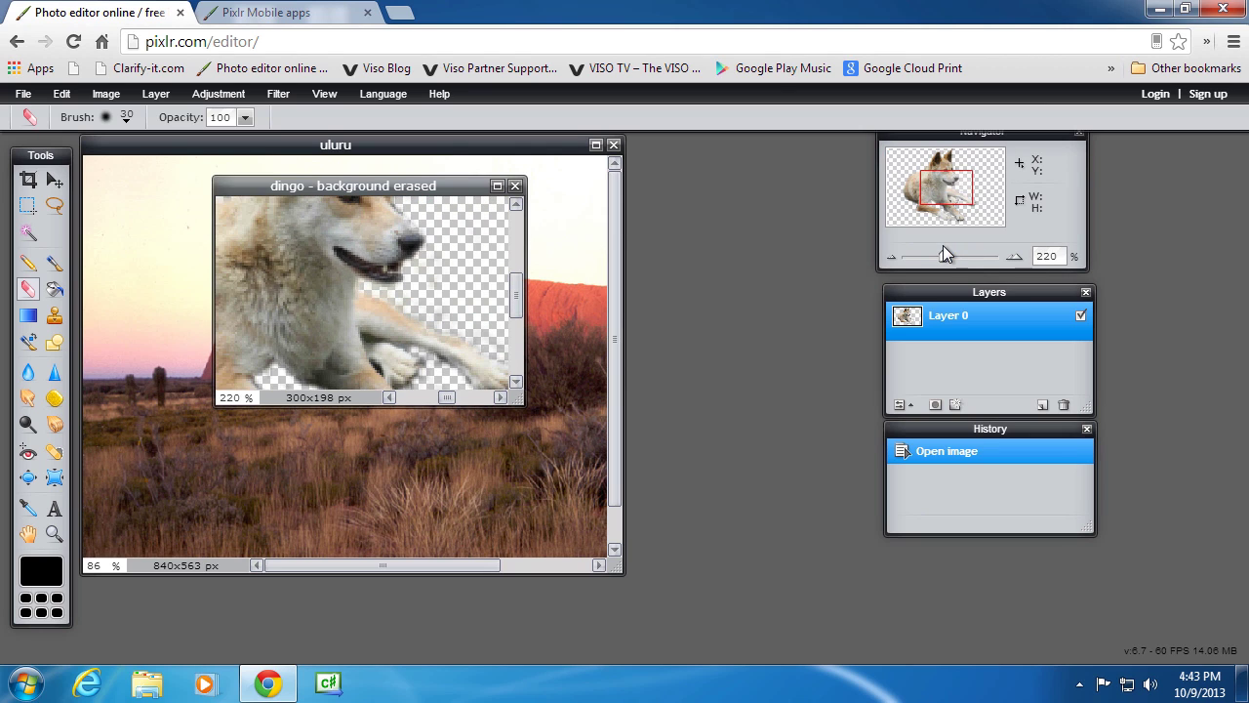
left_click_drag(439, 268, 432, 276)
left_click(451, 291)
left_click(480, 310)
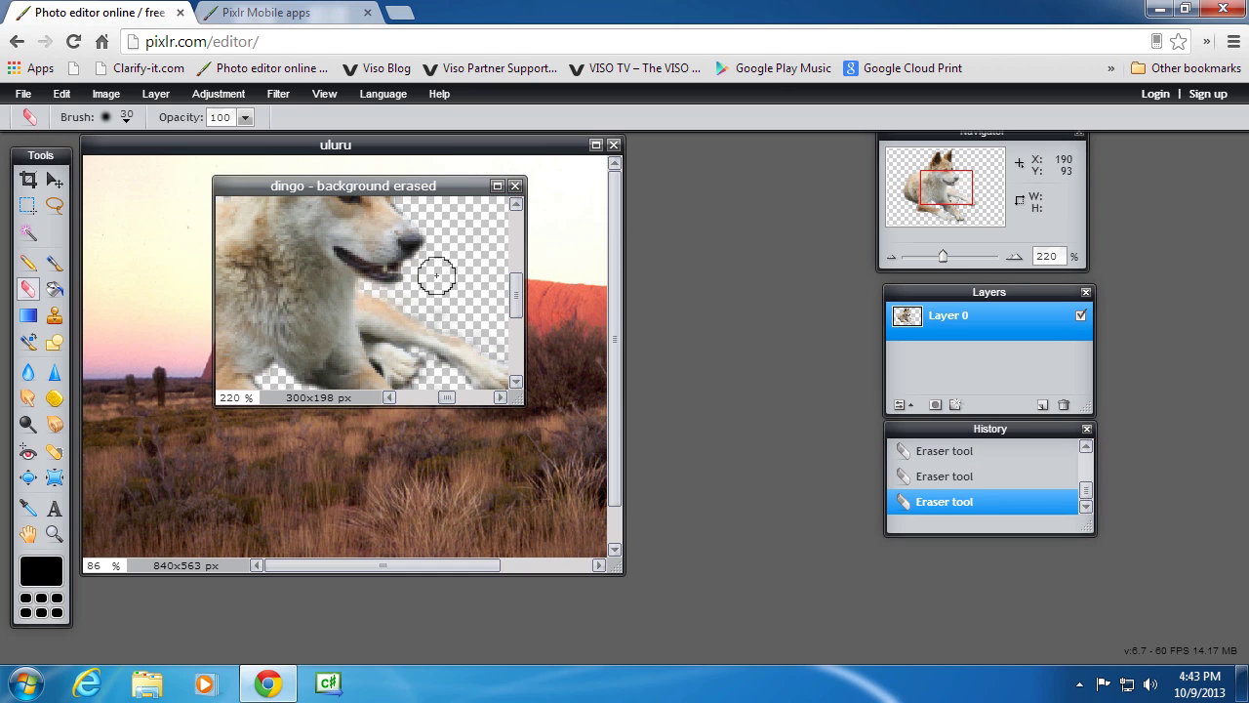
left_click_drag(513, 299, 516, 363)
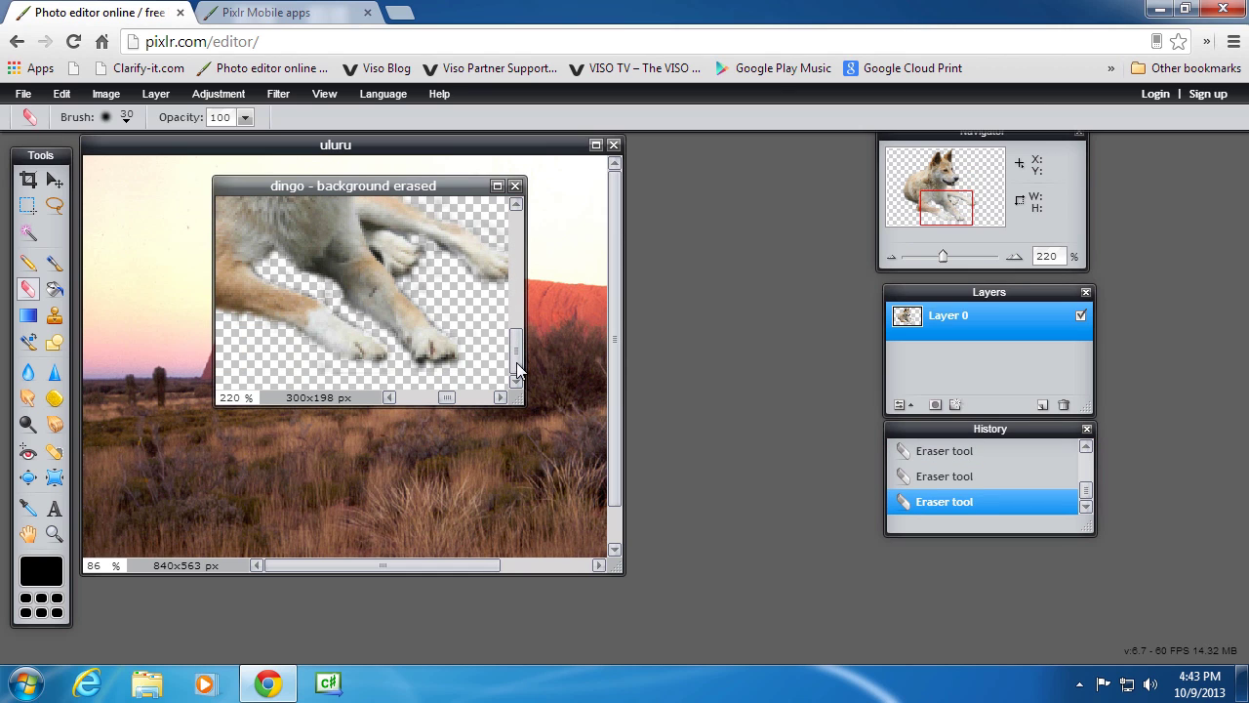
left_click_drag(930, 209, 906, 187)
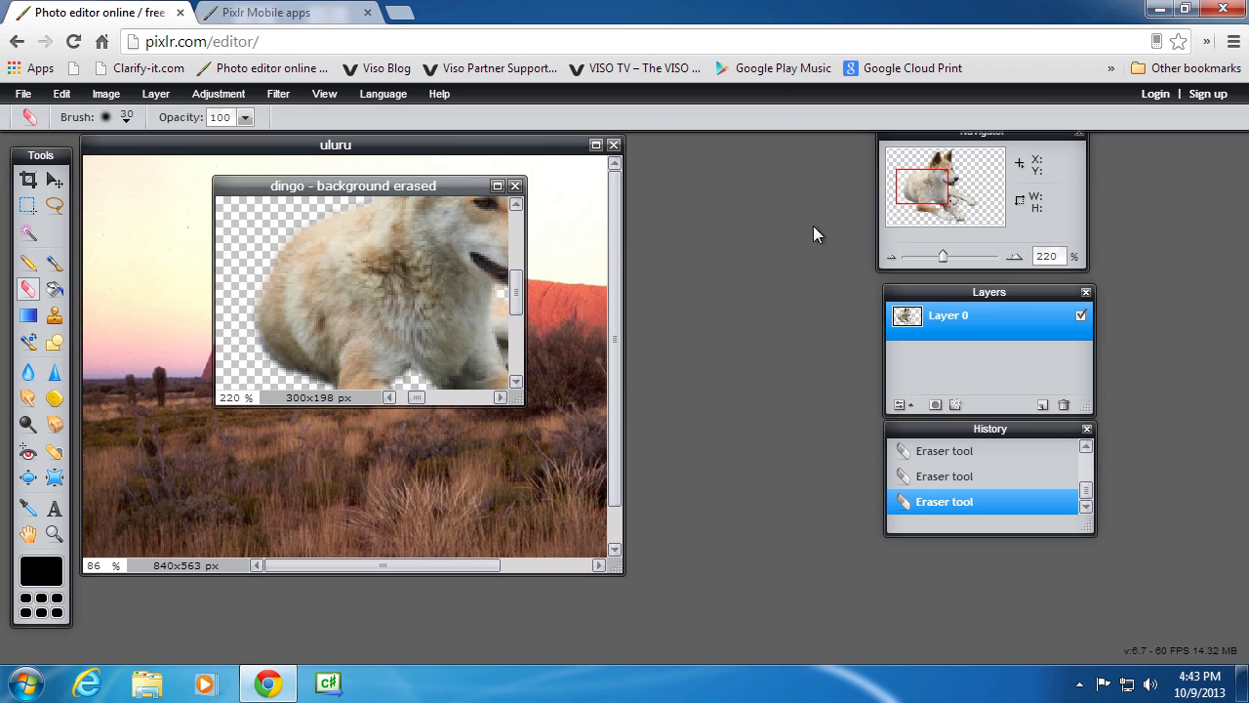
left_click_drag(903, 183, 945, 201)
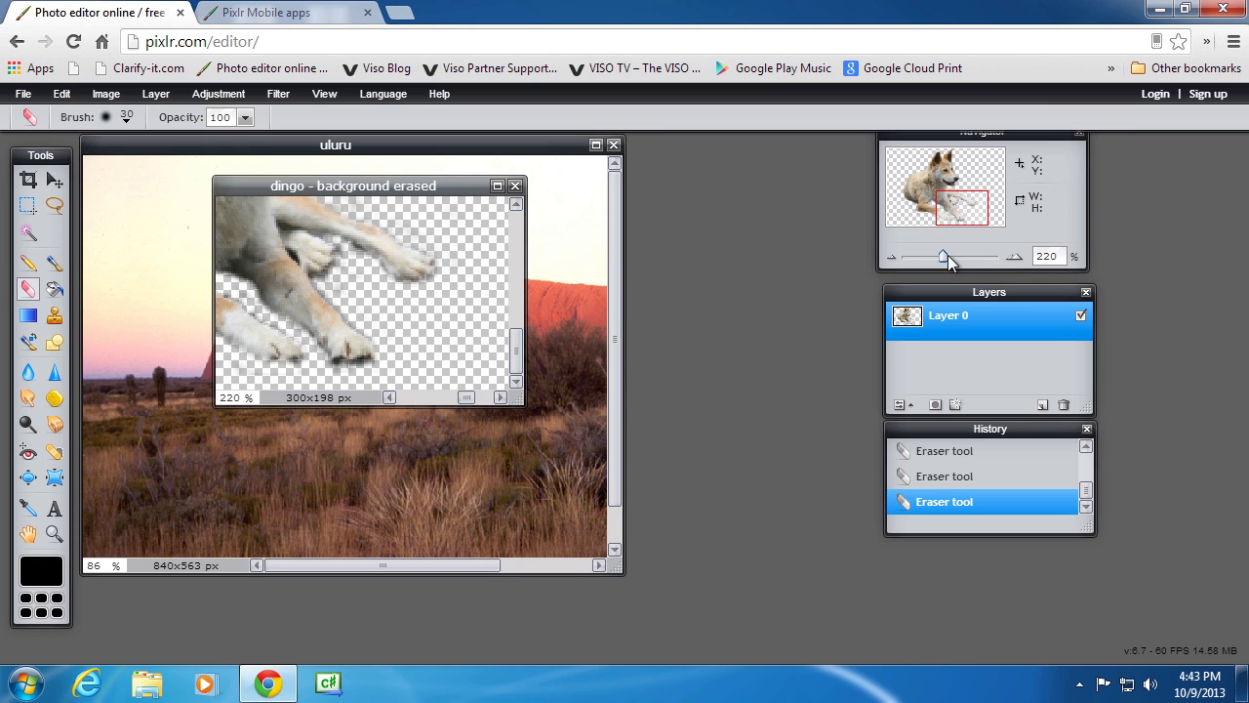
left_click_drag(941, 255, 931, 251)
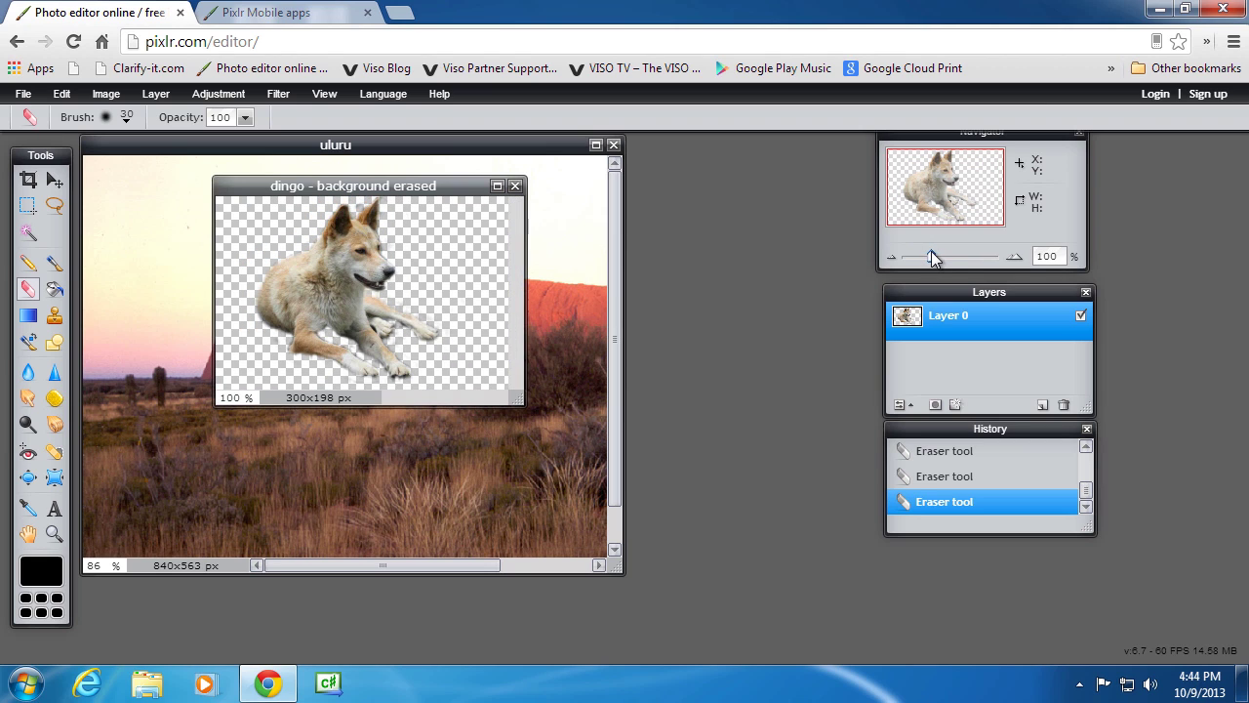
Save the dingo as PNG 'dingo - background erased' in the Lesson 8 Layer mask folder.
left_click(22, 94)
left_click(24, 194)
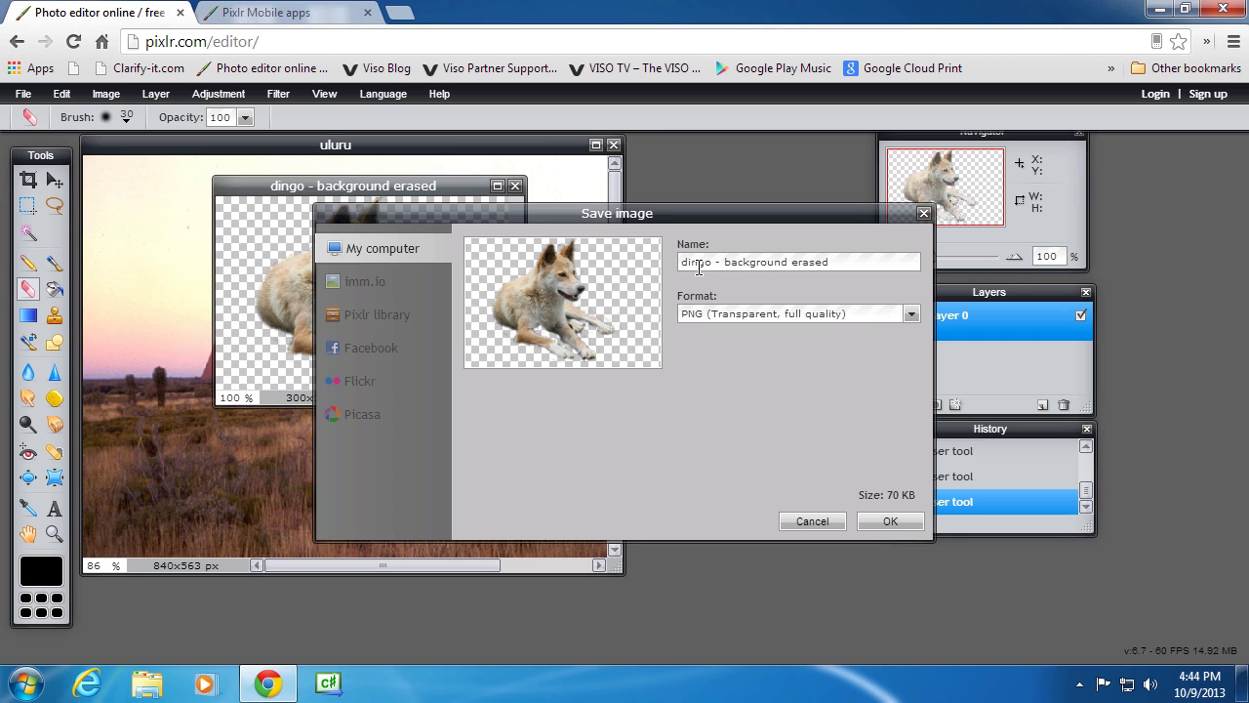
left_click(890, 525)
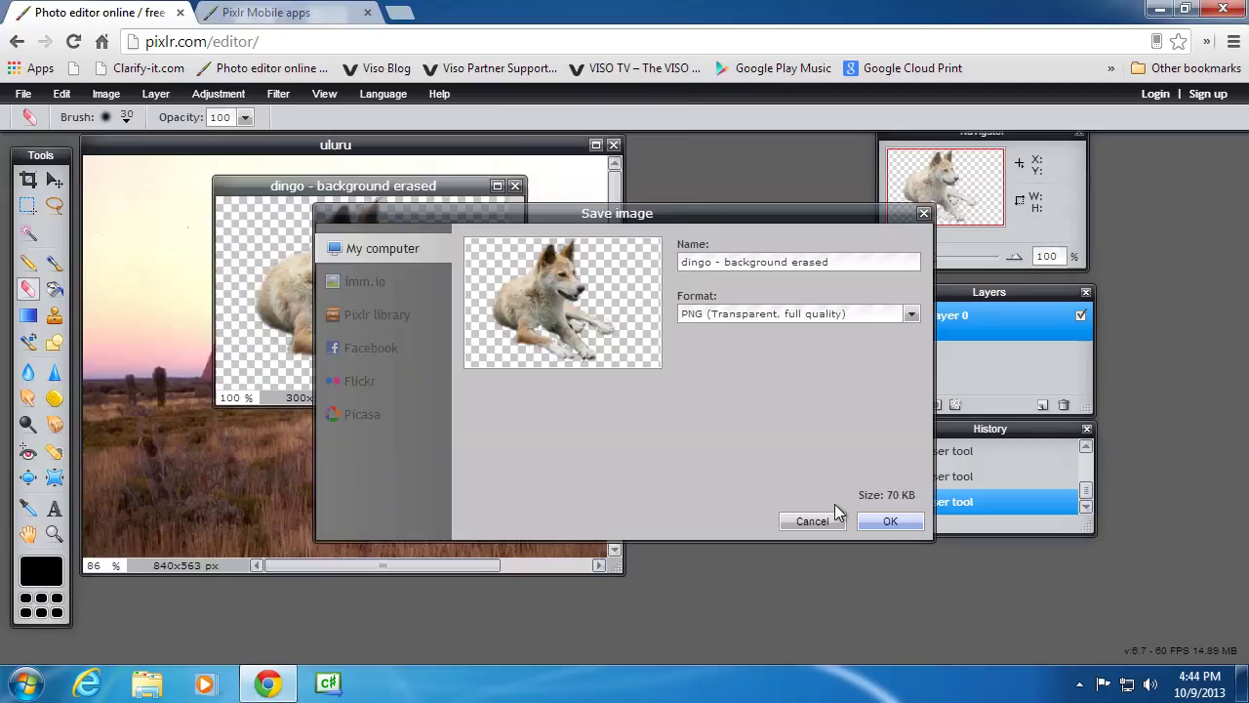
left_click(548, 436)
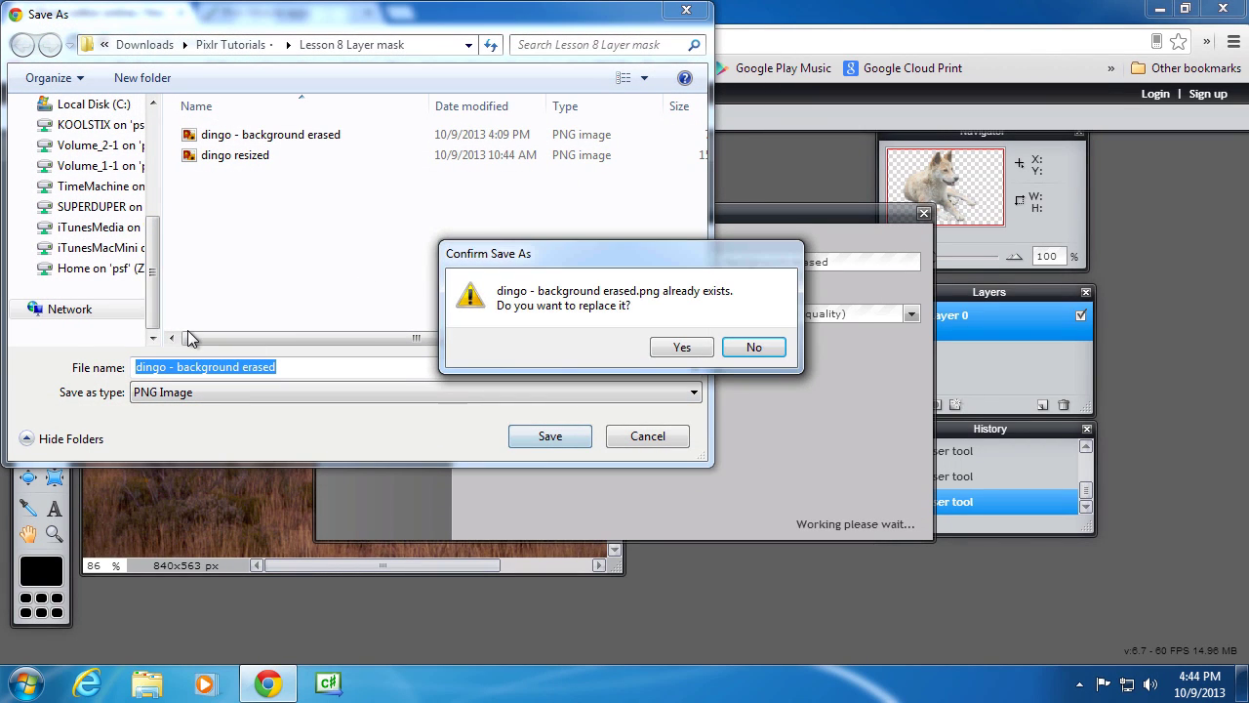
Confirm replacing the dingo PNG, close the dingo image unsaved, and enlarge the uluru window.
left_click(682, 348)
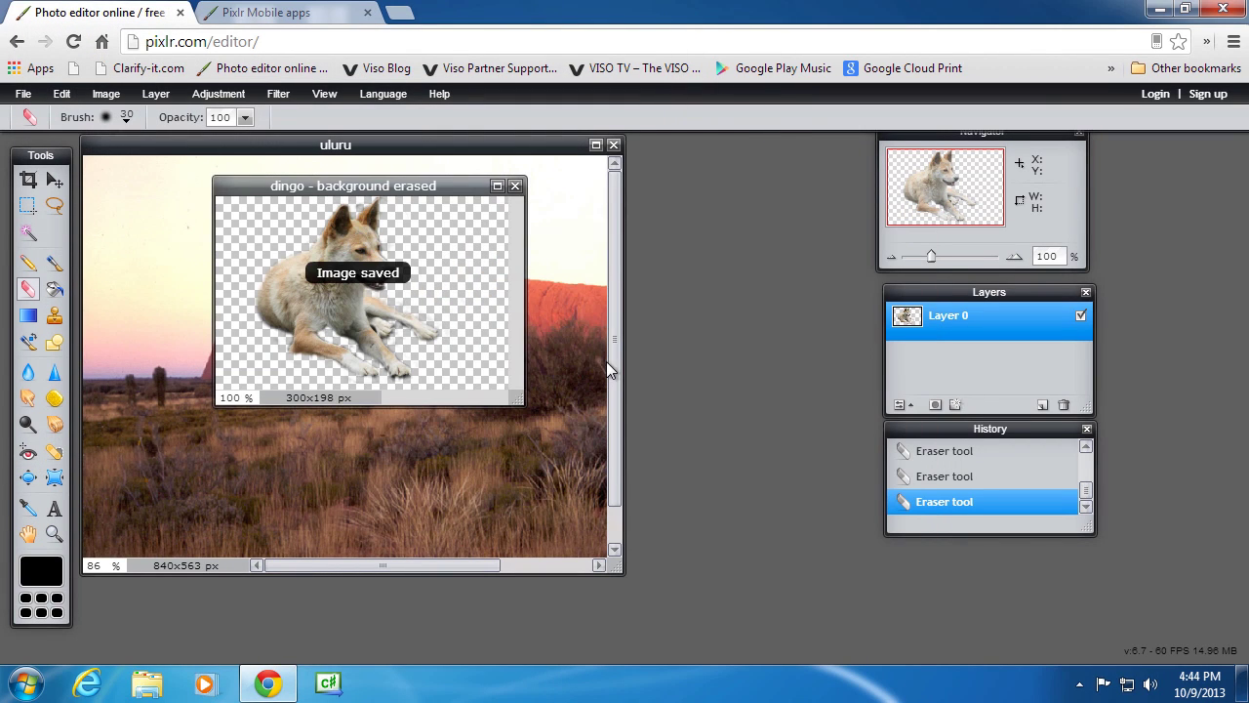
left_click(515, 186)
left_click(635, 412)
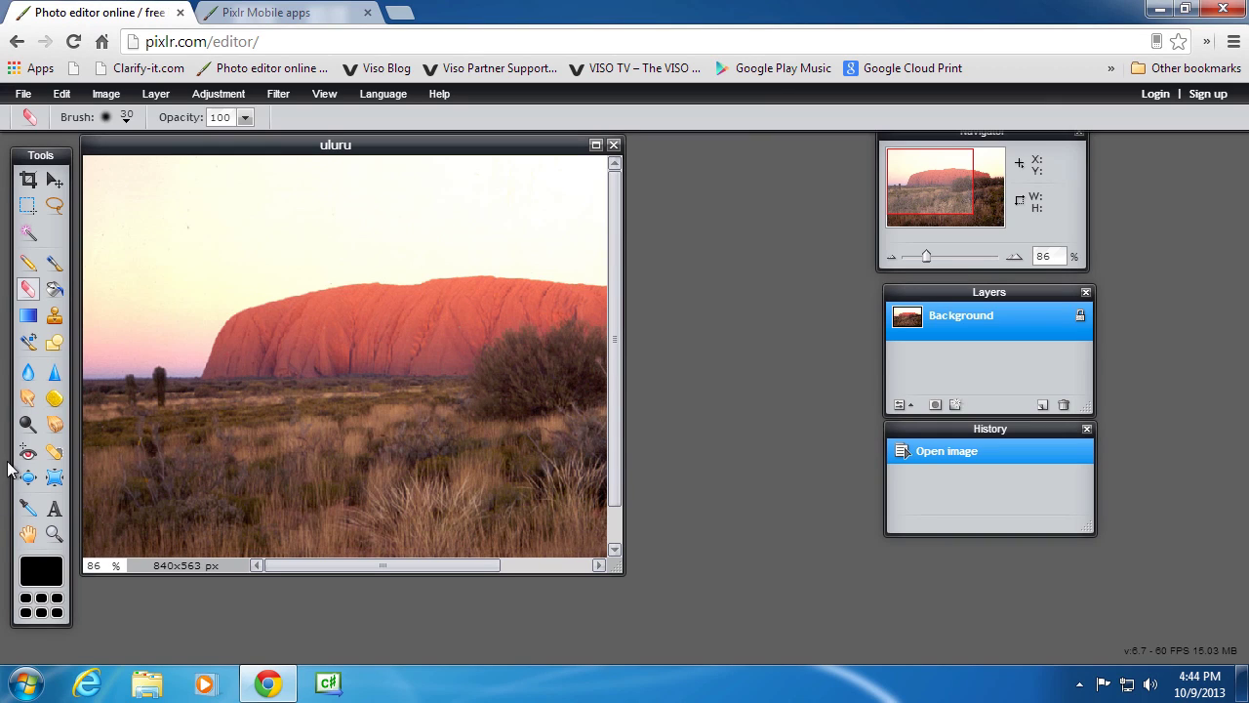
left_click_drag(615, 571, 810, 590)
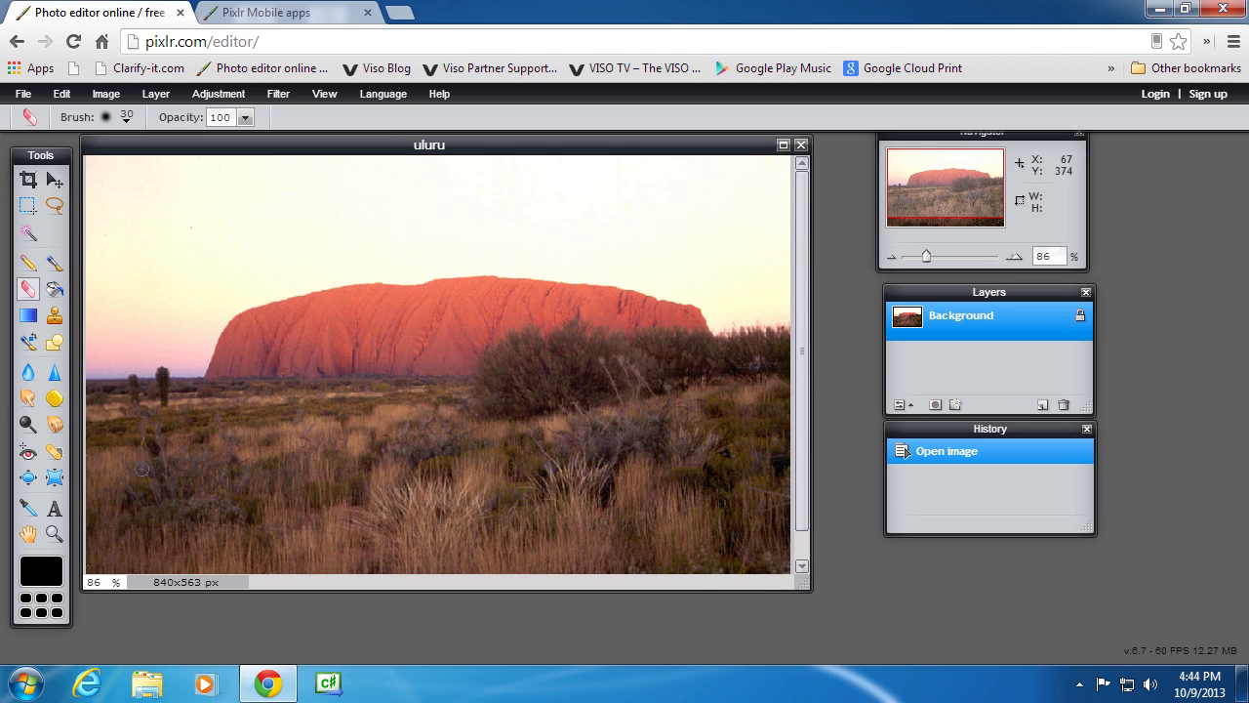
Add 'dingo - background erased' as a layer on uluru and move it lower-left.
left_click(158, 94)
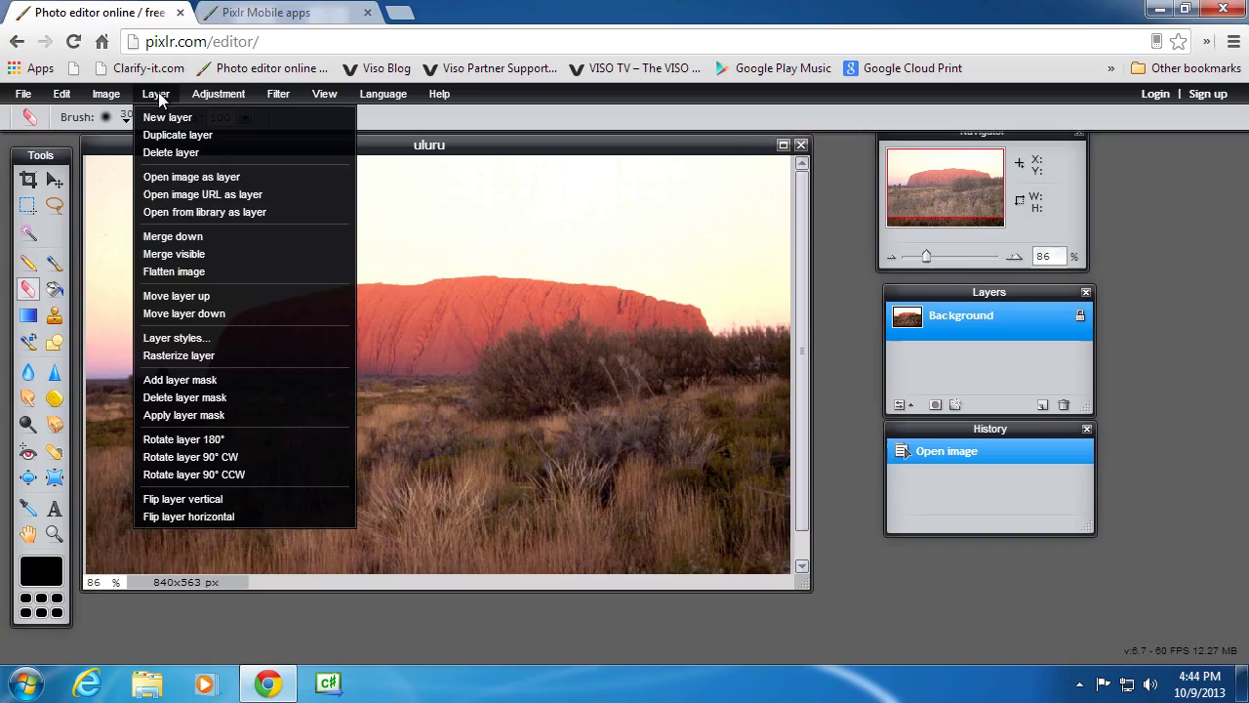
left_click(166, 177)
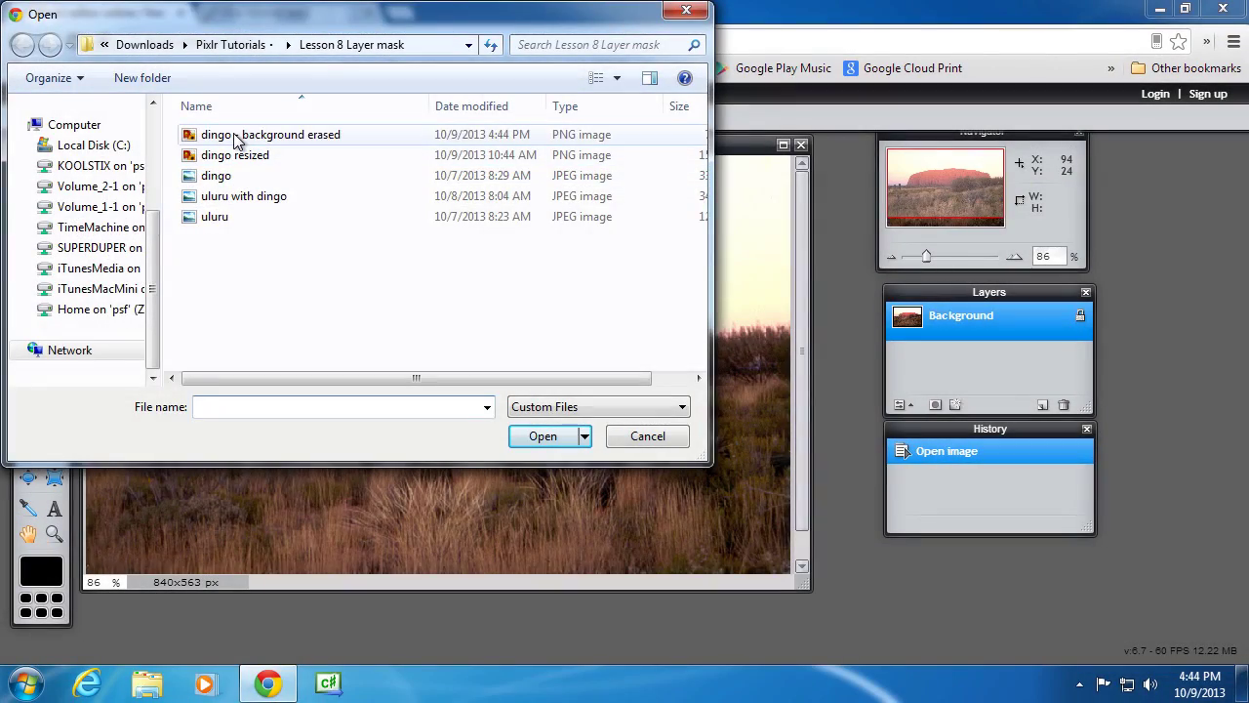
left_click(234, 137)
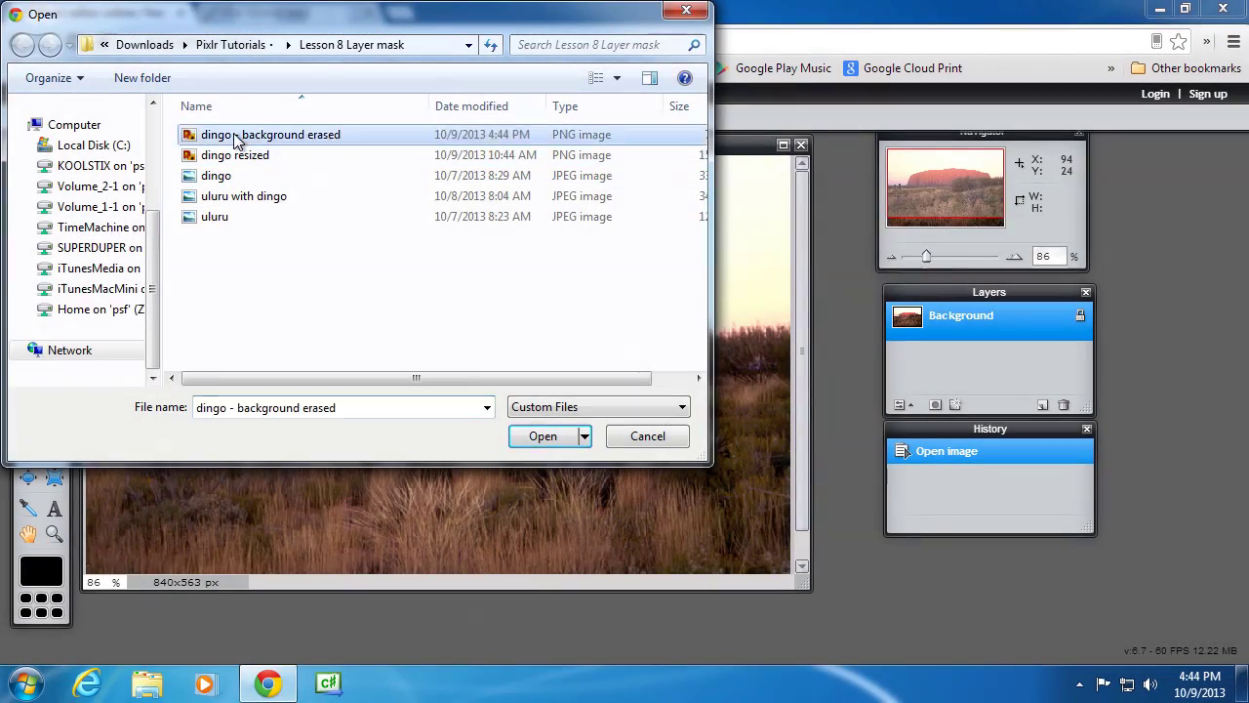
double_click(234, 137)
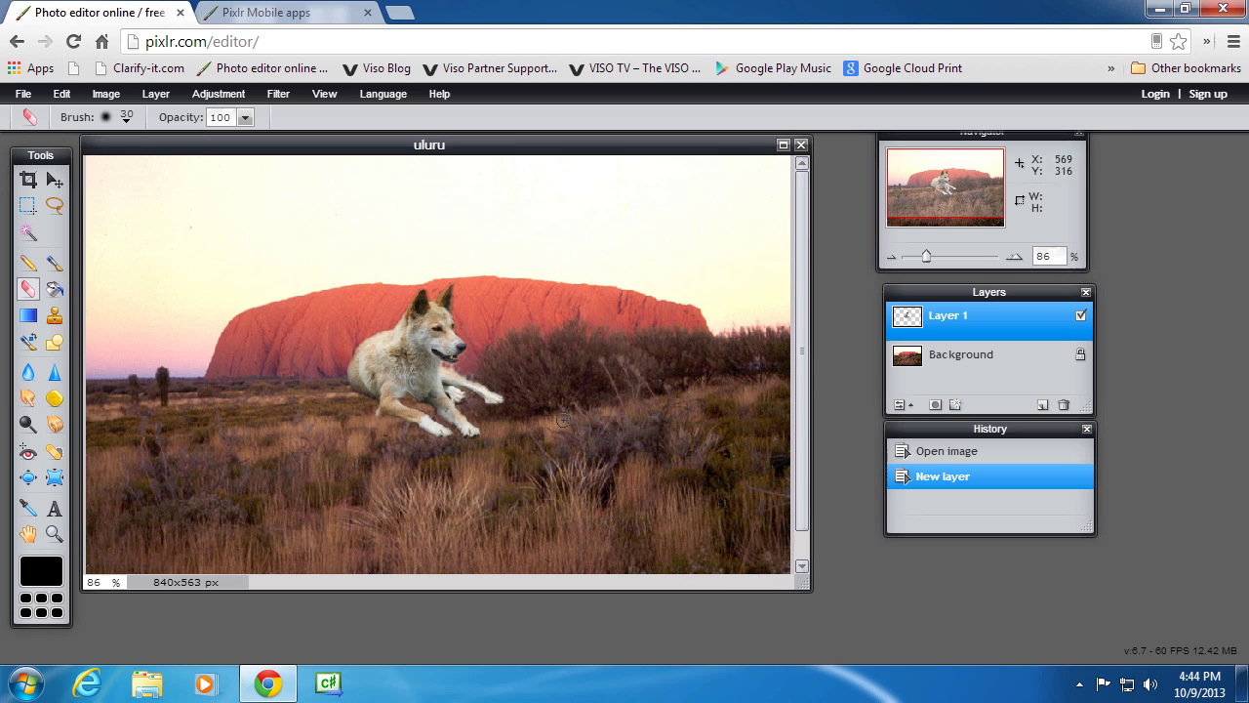
left_click(55, 179)
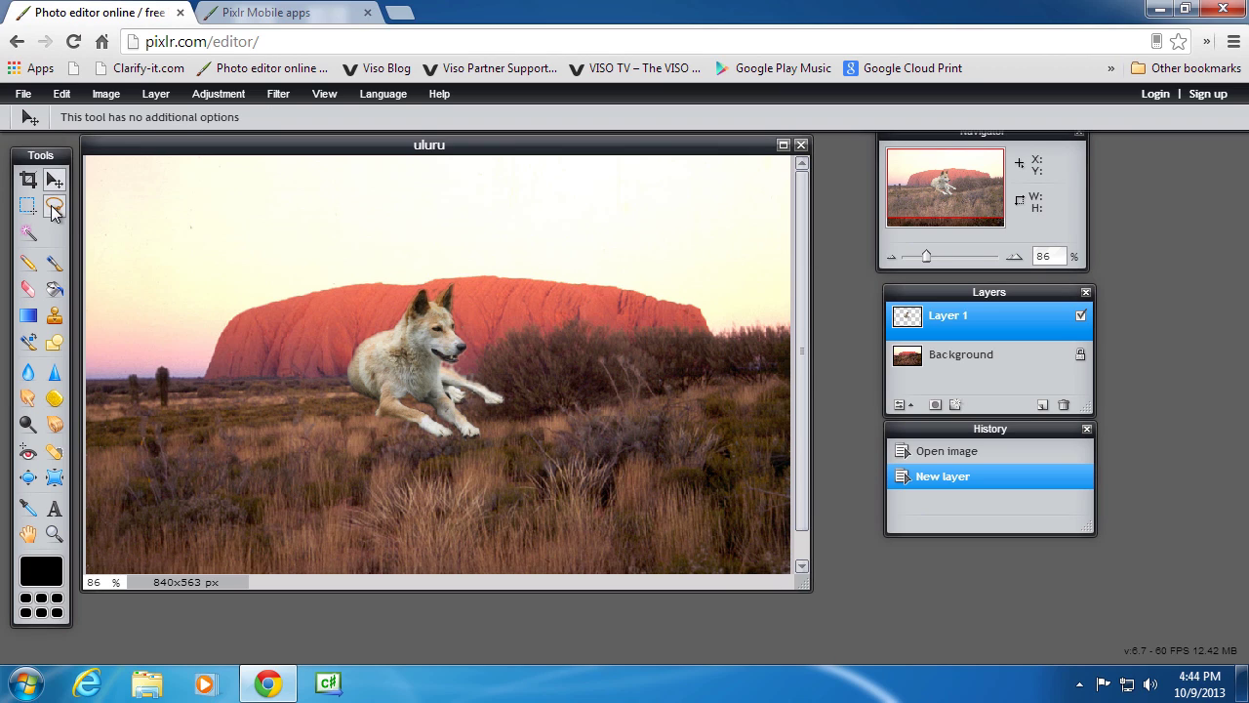
left_click_drag(386, 379, 139, 498)
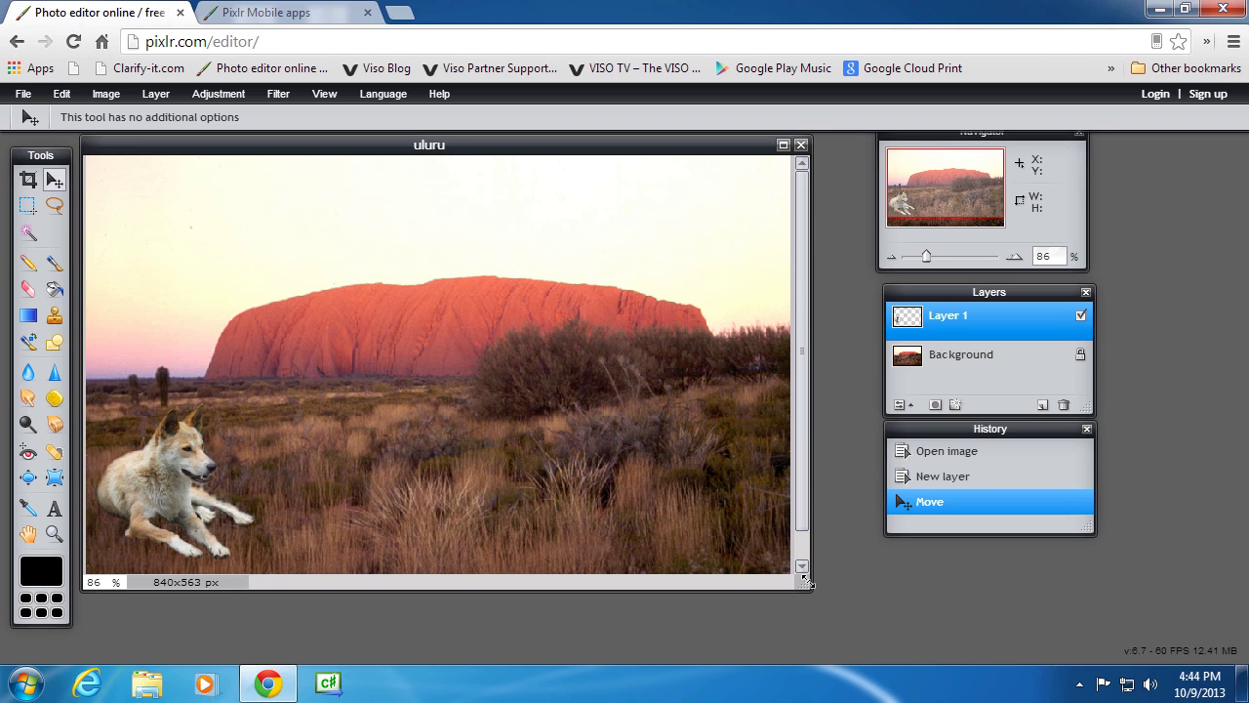
Save the composite as JPEG 'uluru with dingo 1' at quality 100.
left_click(23, 94)
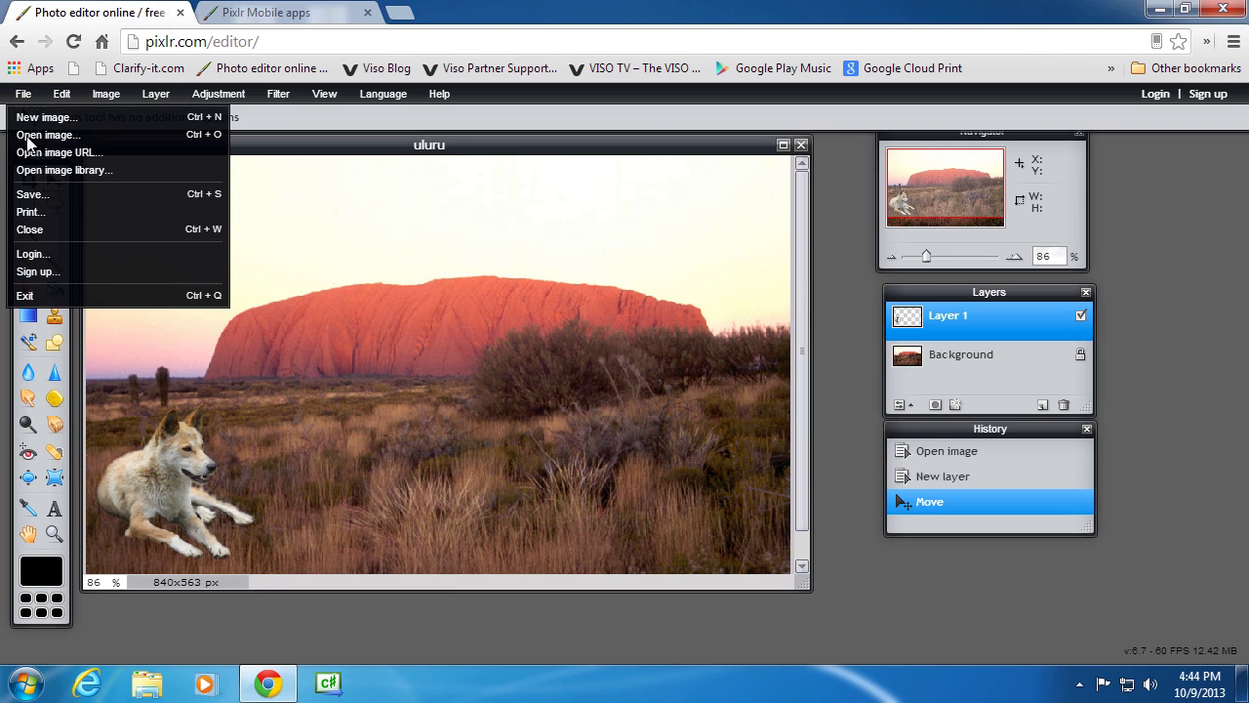
left_click(28, 196)
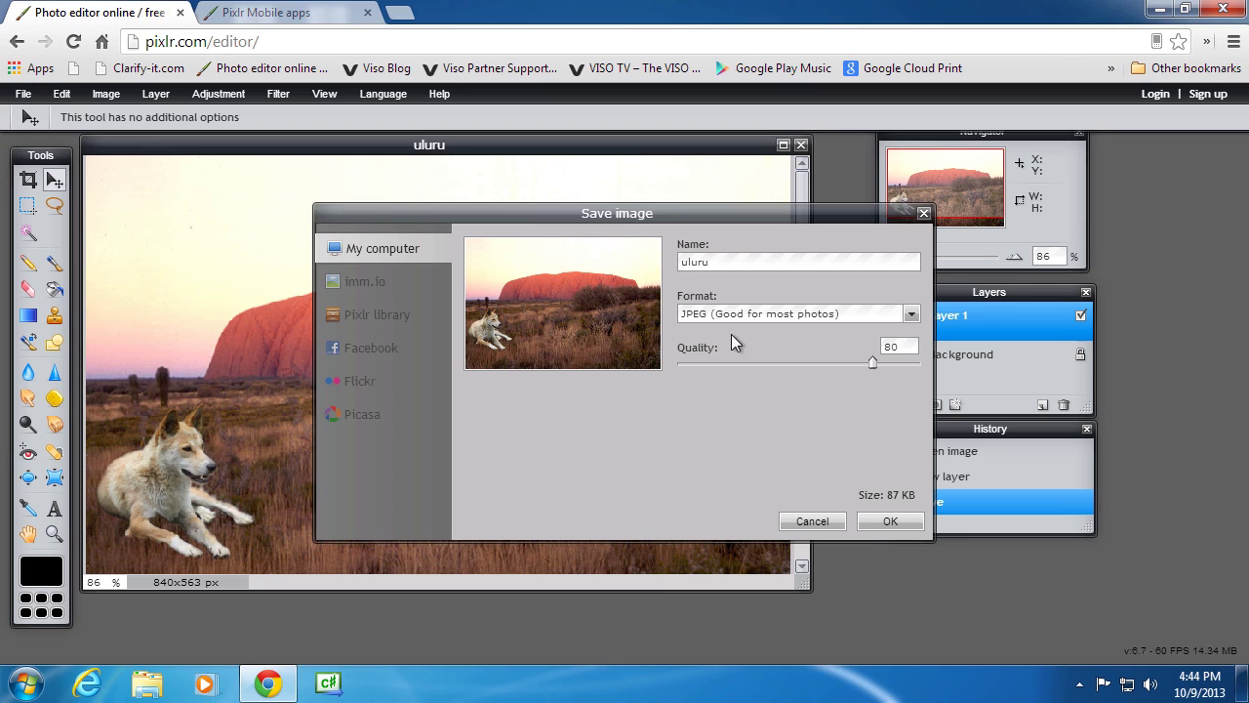
type("with dingo 1")
left_click_drag(870, 361, 922, 362)
left_click(878, 521)
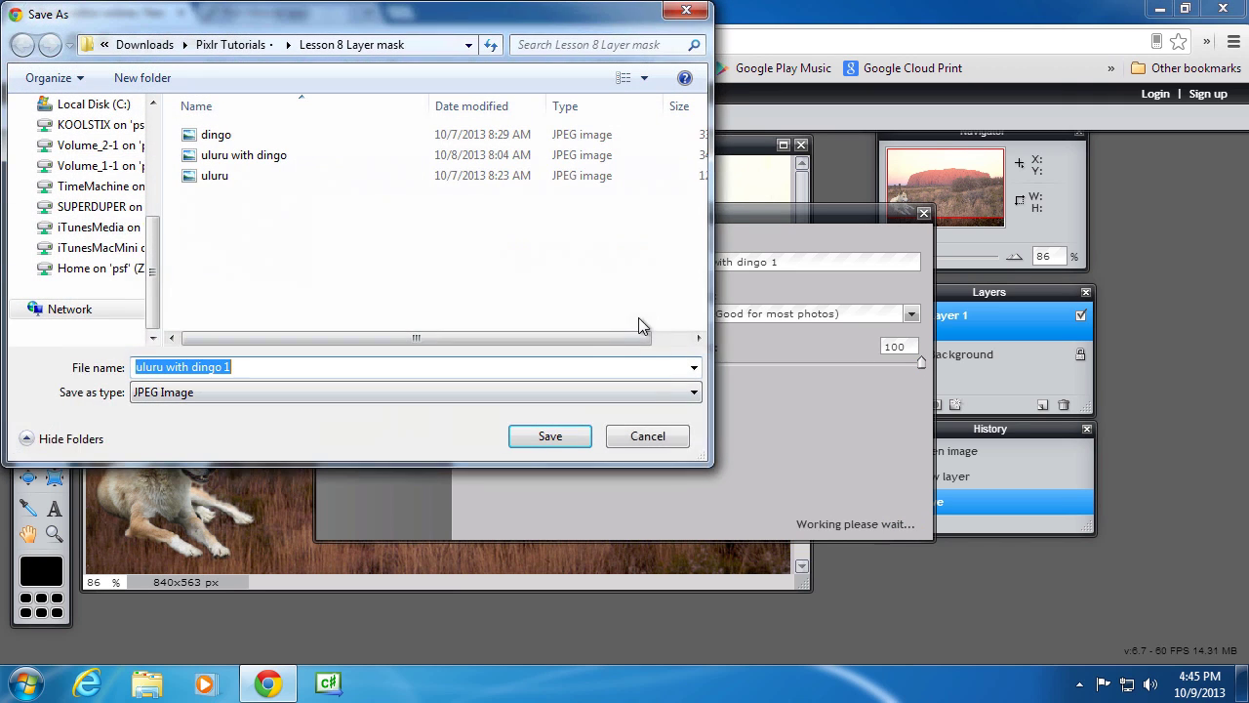
left_click(555, 435)
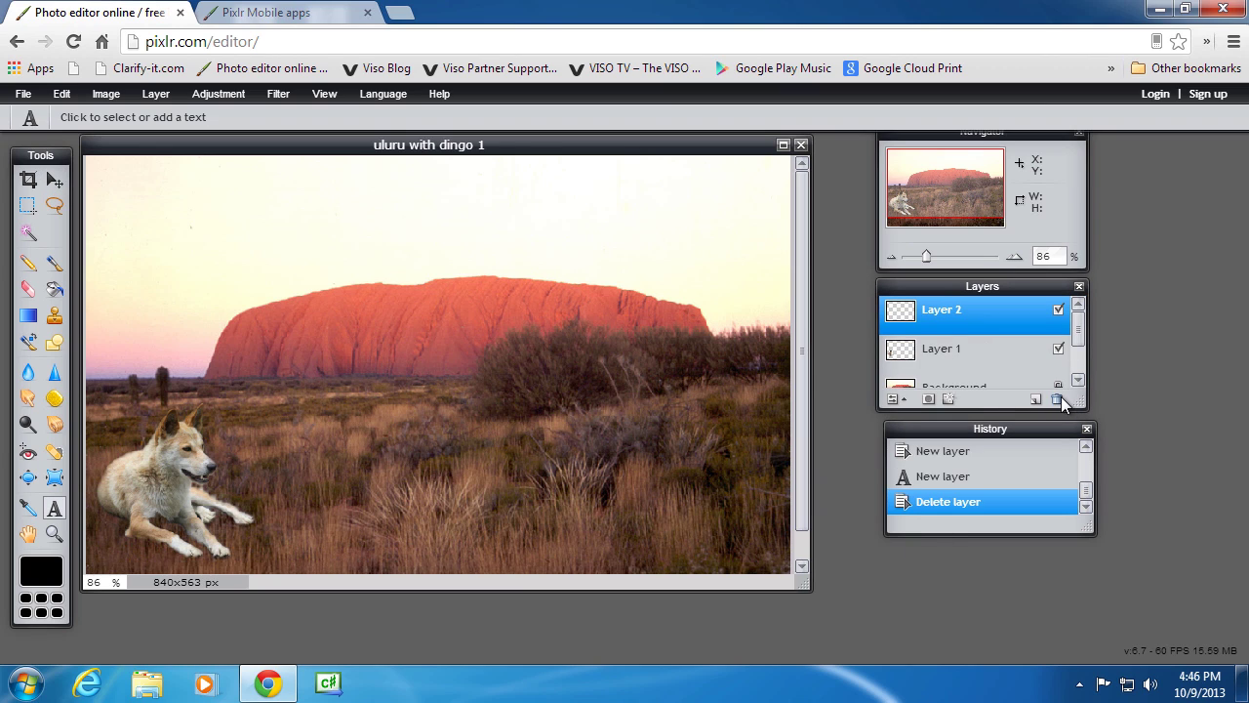
Delete the empty Layer 2, reselect the dingo Layer 1 and switch to the Move tool.
left_click(1059, 397)
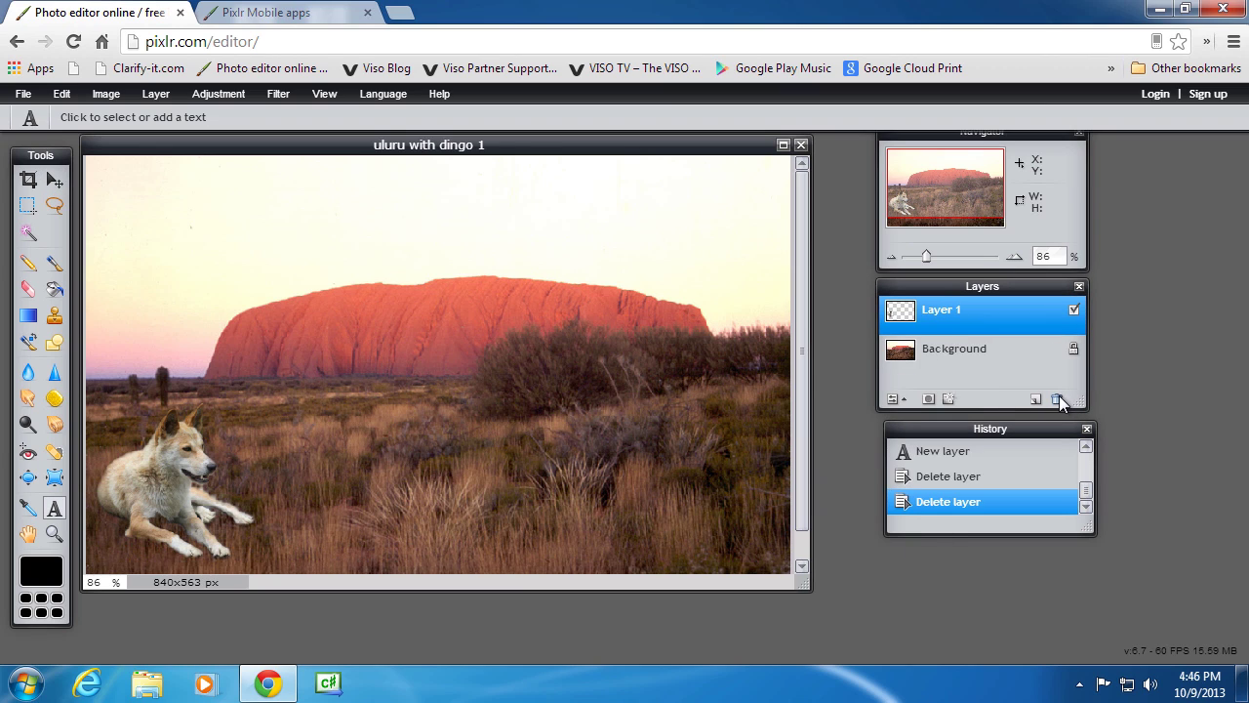
left_click(967, 364)
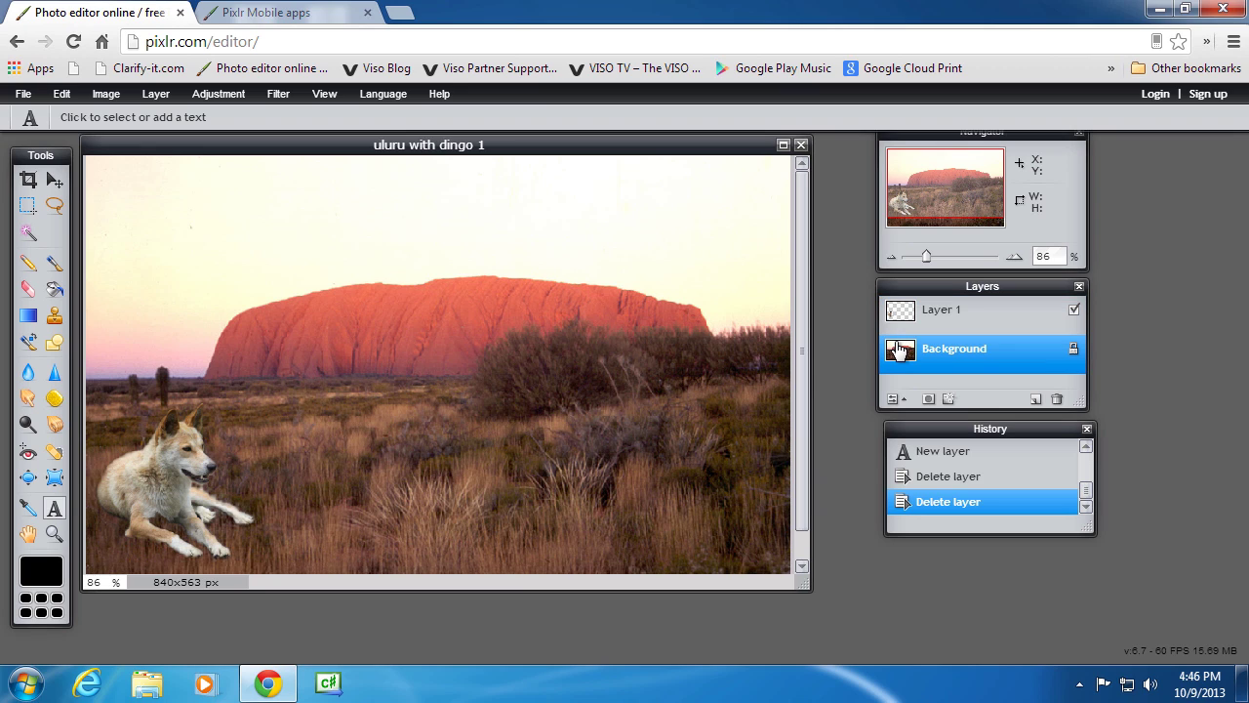
left_click(976, 386)
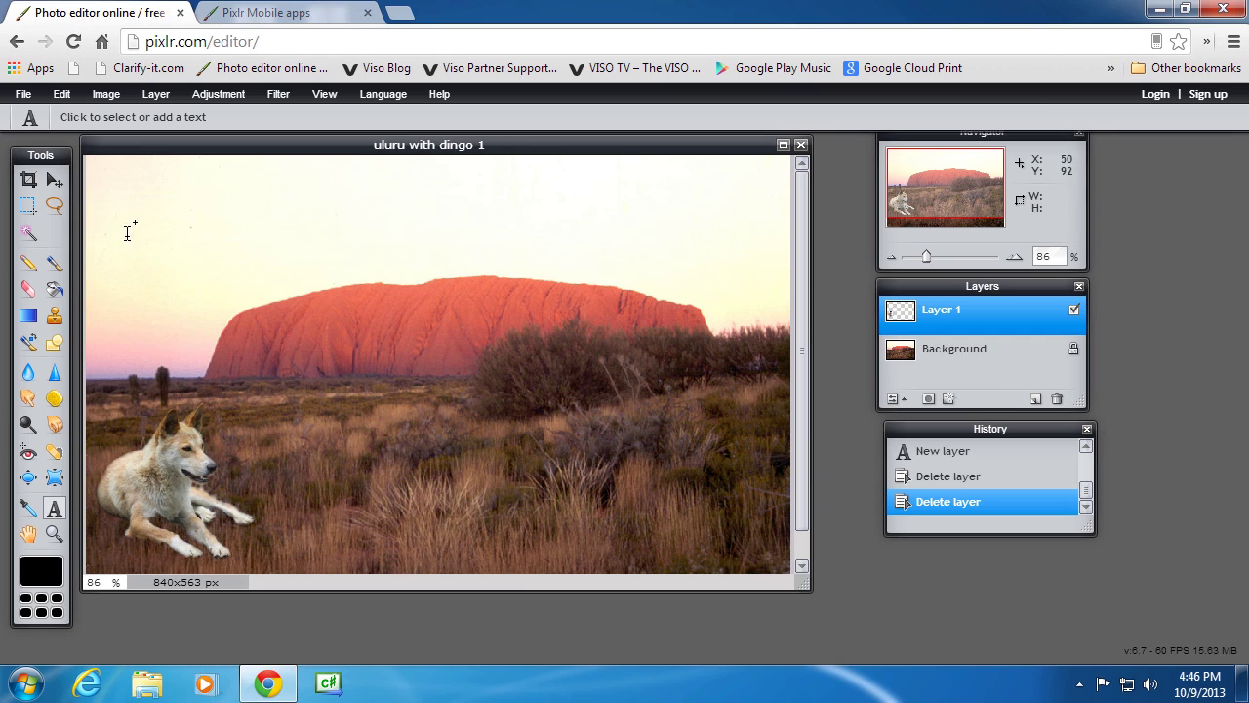
left_click(27, 205)
key("v")
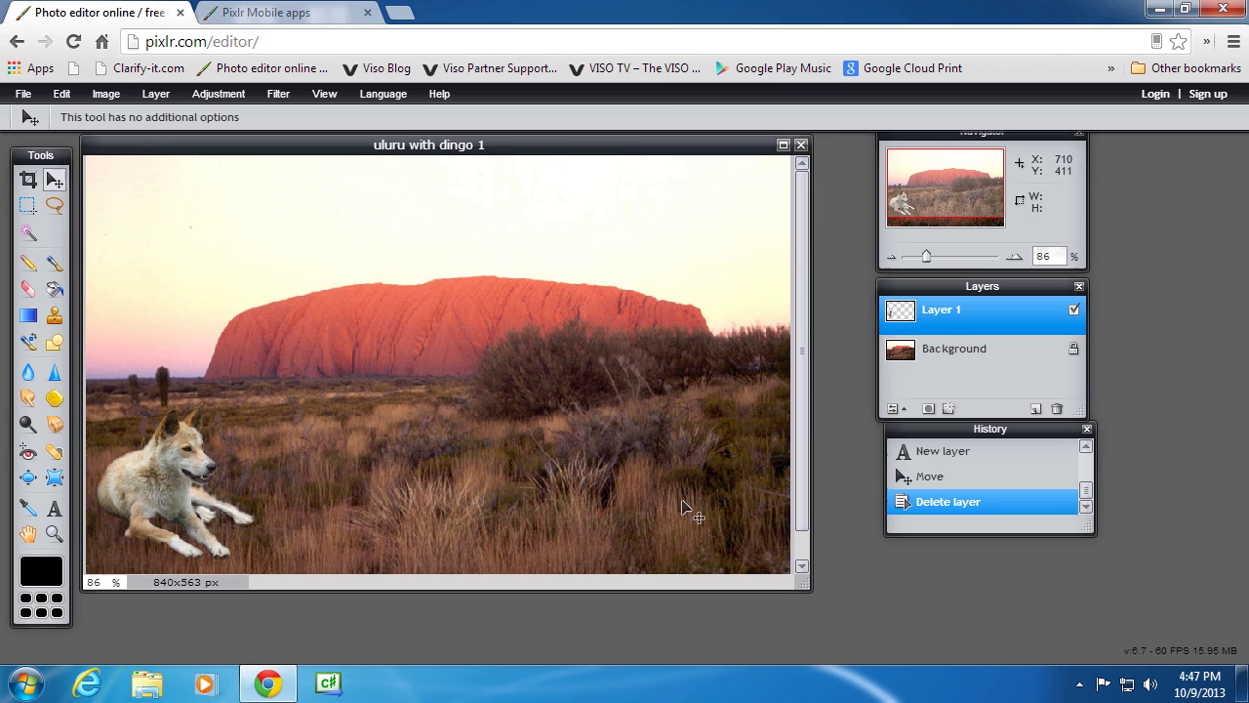
Add a new empty layer named 'text' above the dingo layer.
left_click(155, 94)
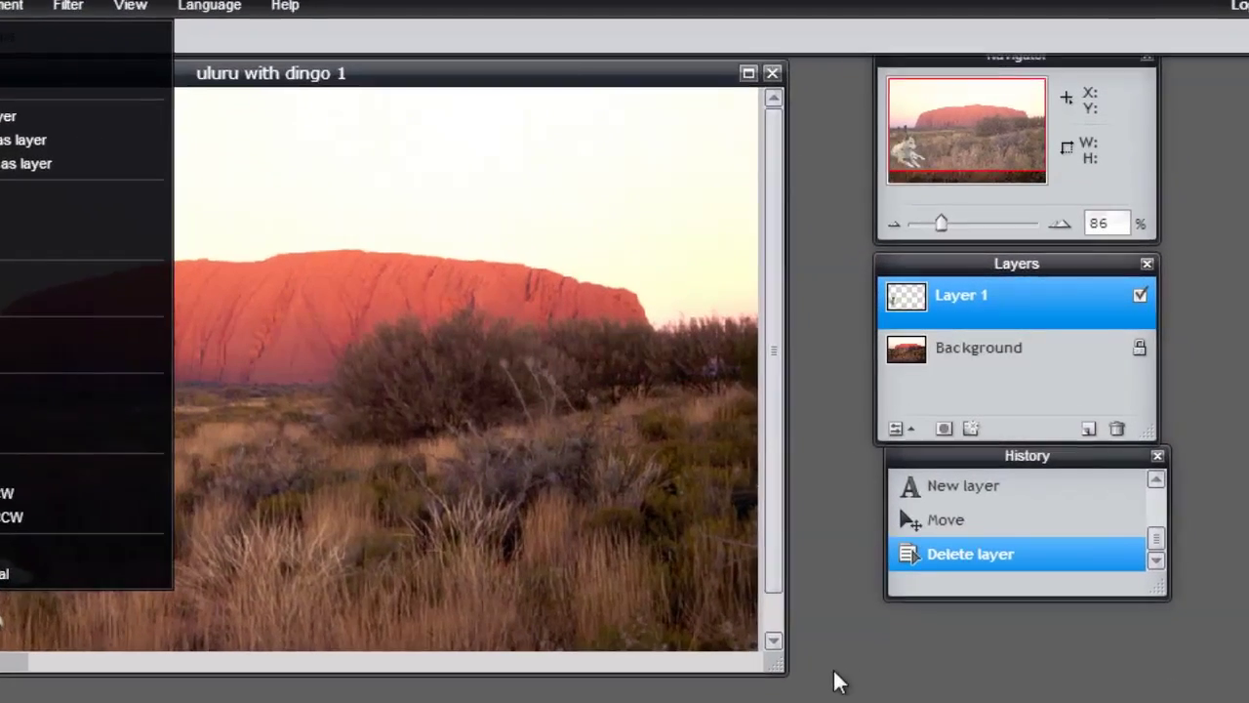
left_click(1089, 429)
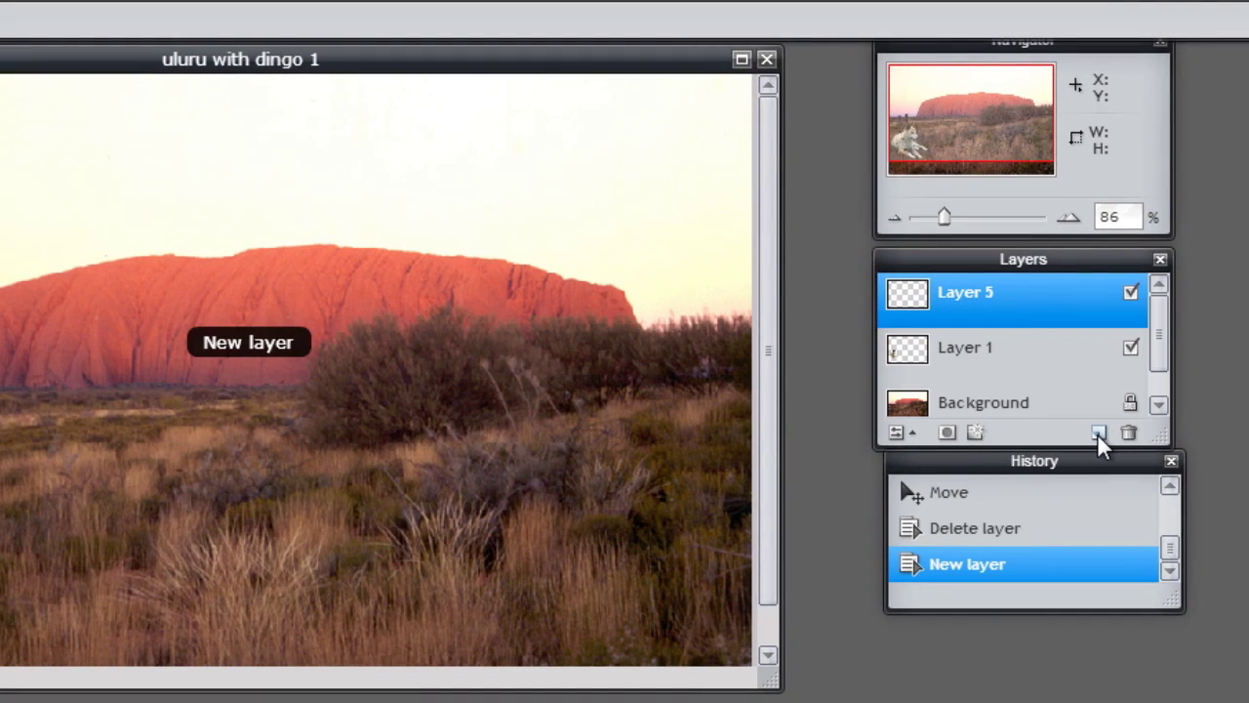
double_click(967, 291)
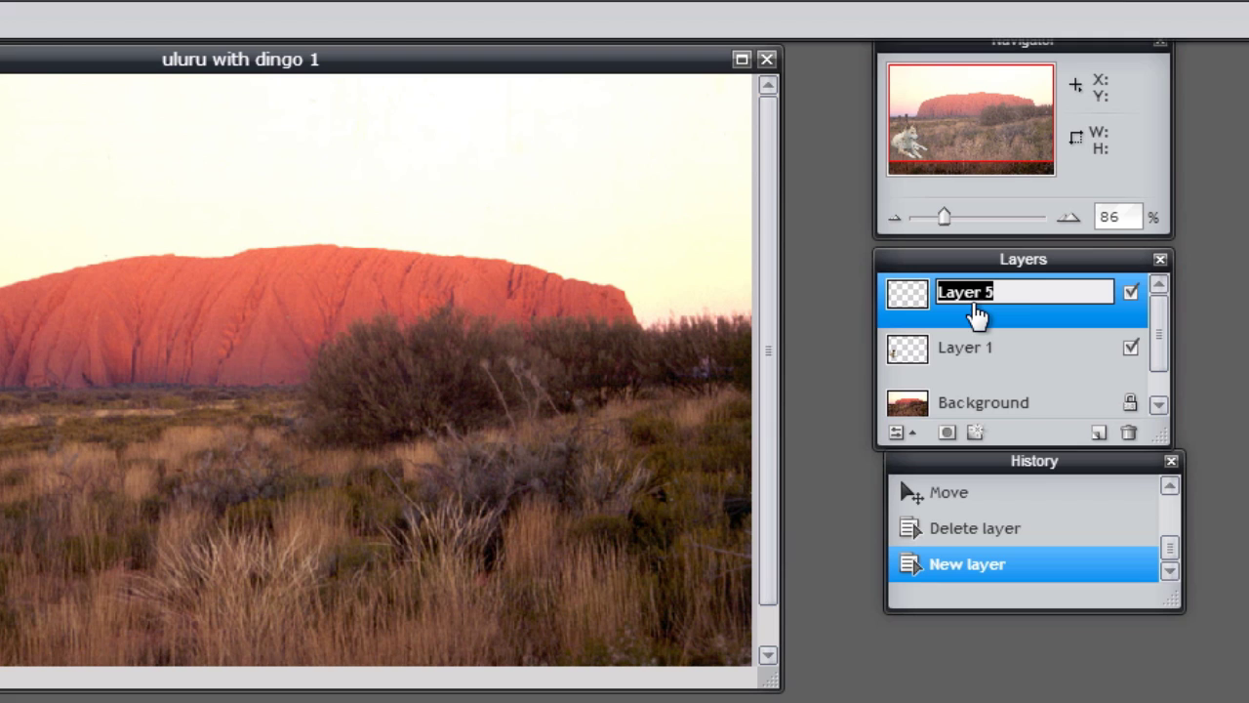
type("text")
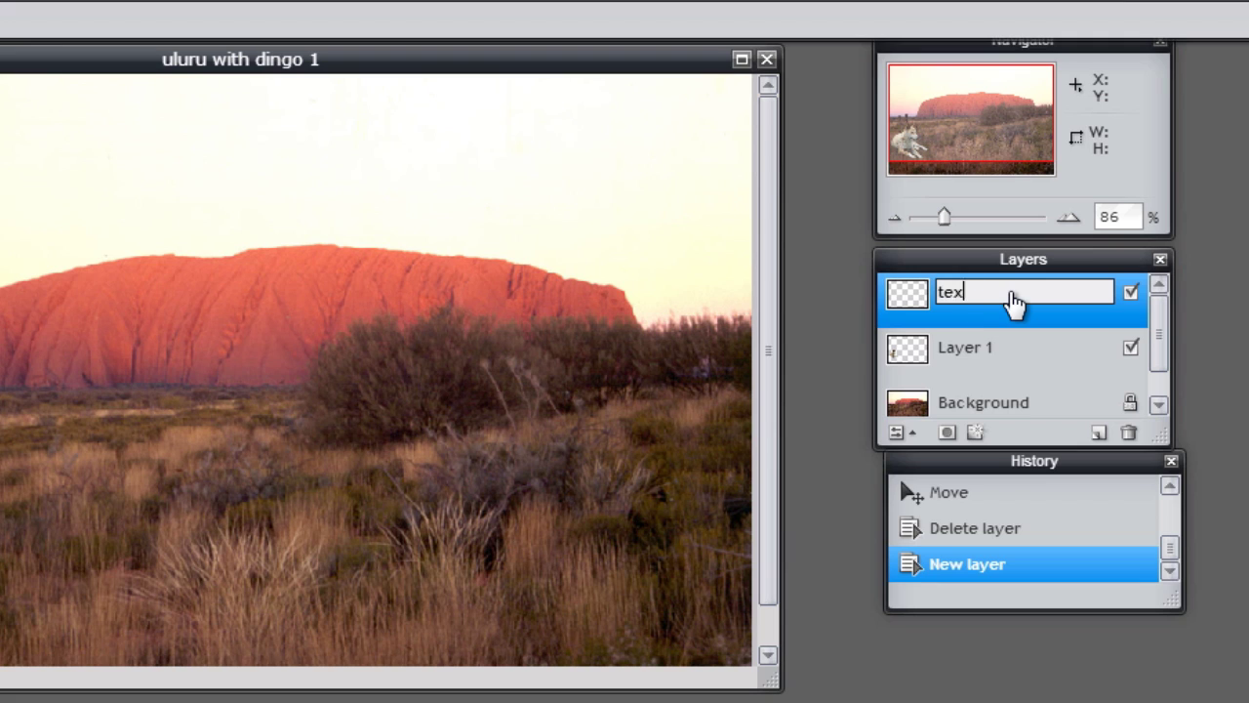
left_click(967, 361)
Rename Layer 1 to 'dingo' and enlarge the Layers panel to show every layer.
double_click(967, 360)
type("dingo")
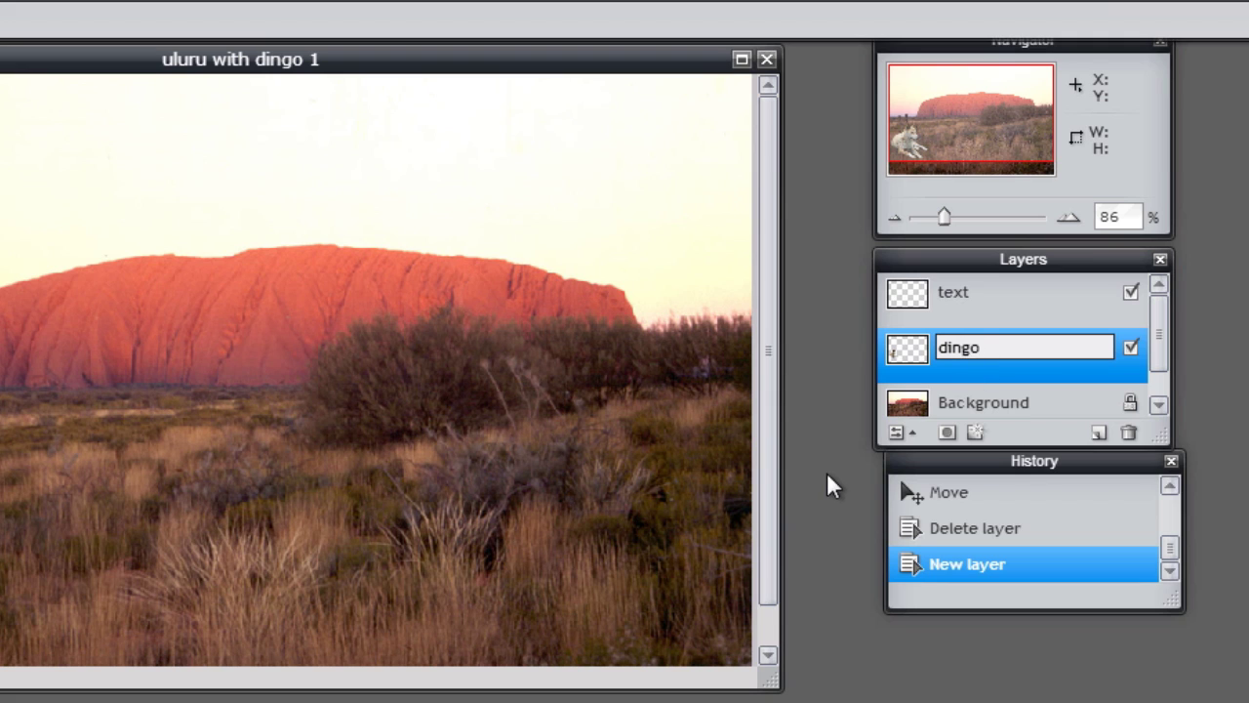
left_click(827, 473)
left_click_drag(987, 458, 981, 549)
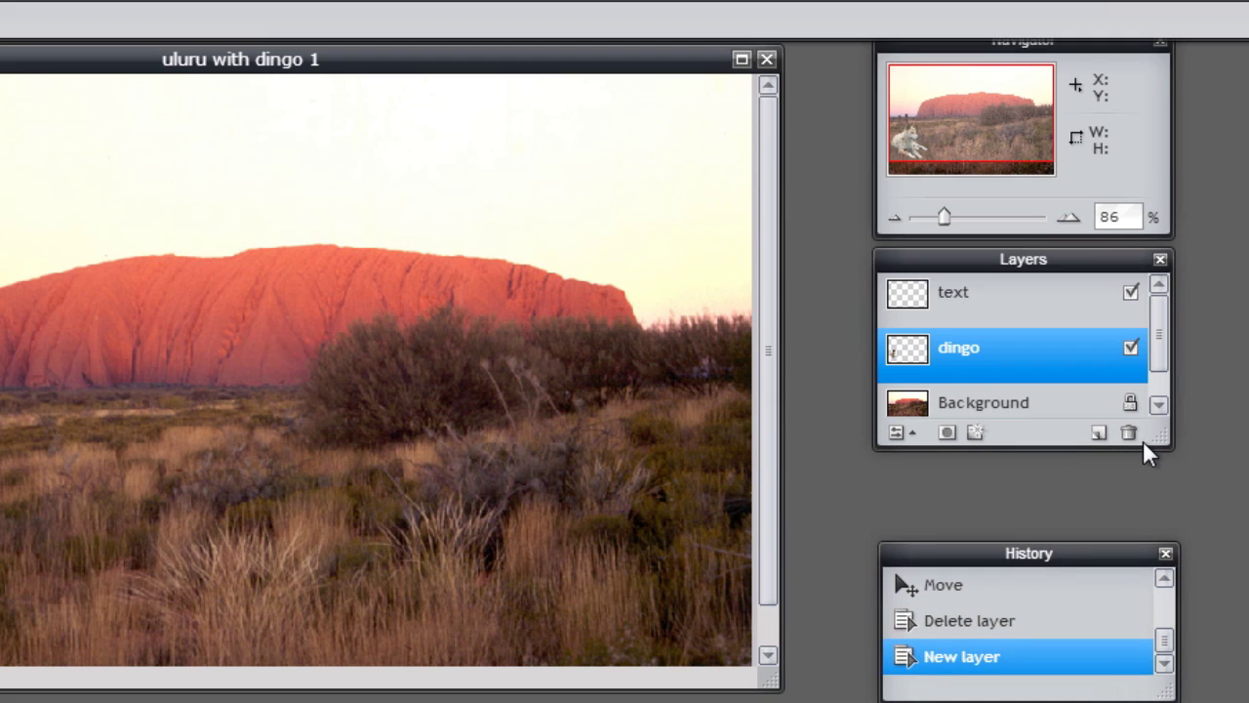
left_click_drag(1163, 437, 1165, 488)
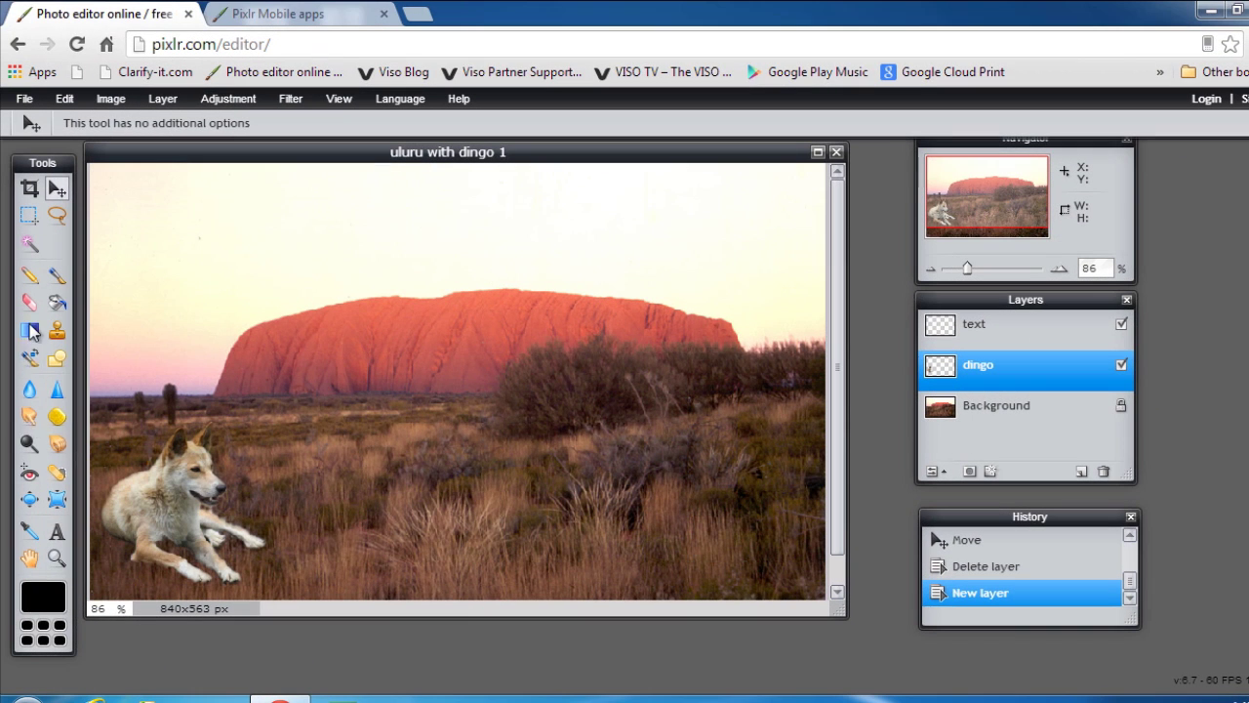
Type 'Uluru' at the photo's top-left in Arial Bold at size 106.
left_click(57, 533)
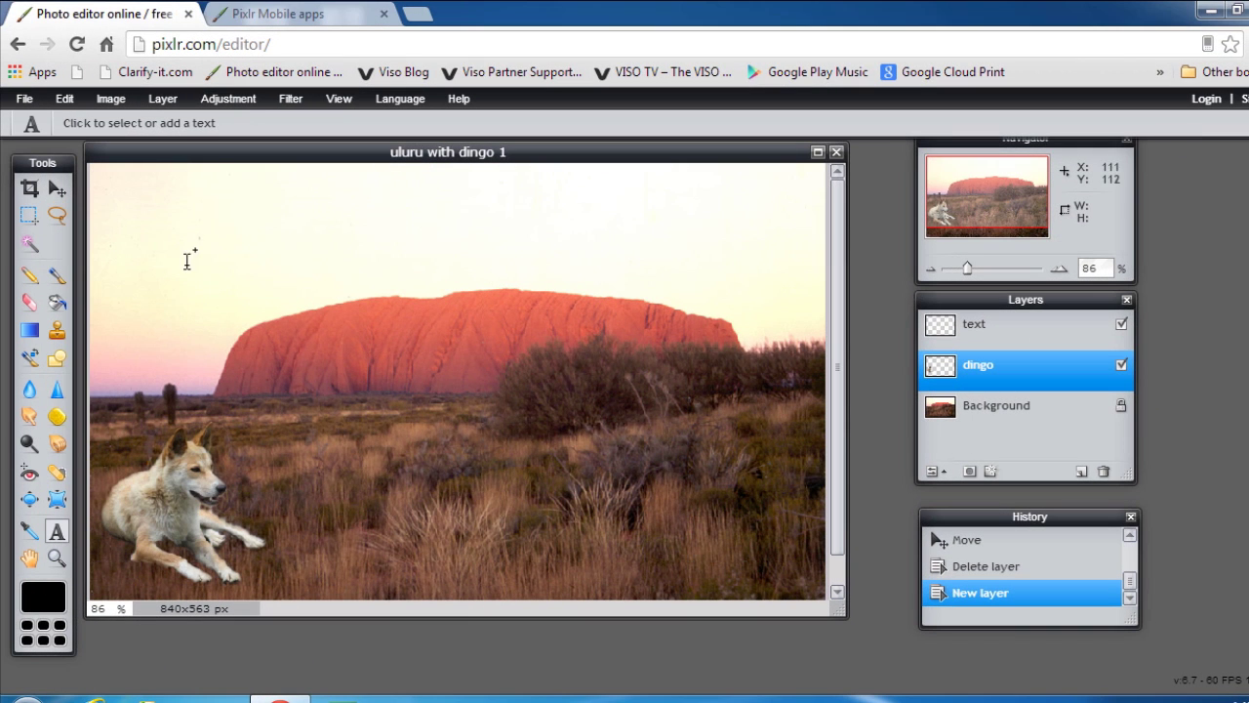
left_click(159, 194)
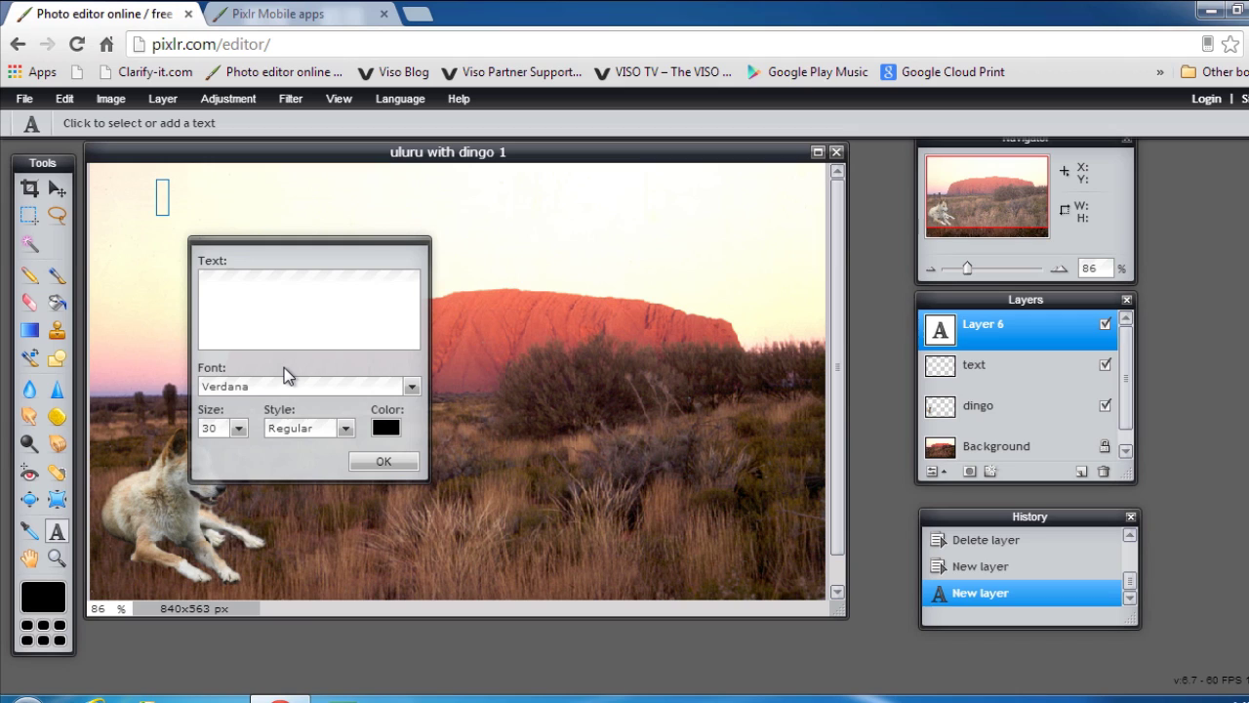
type("Uluru")
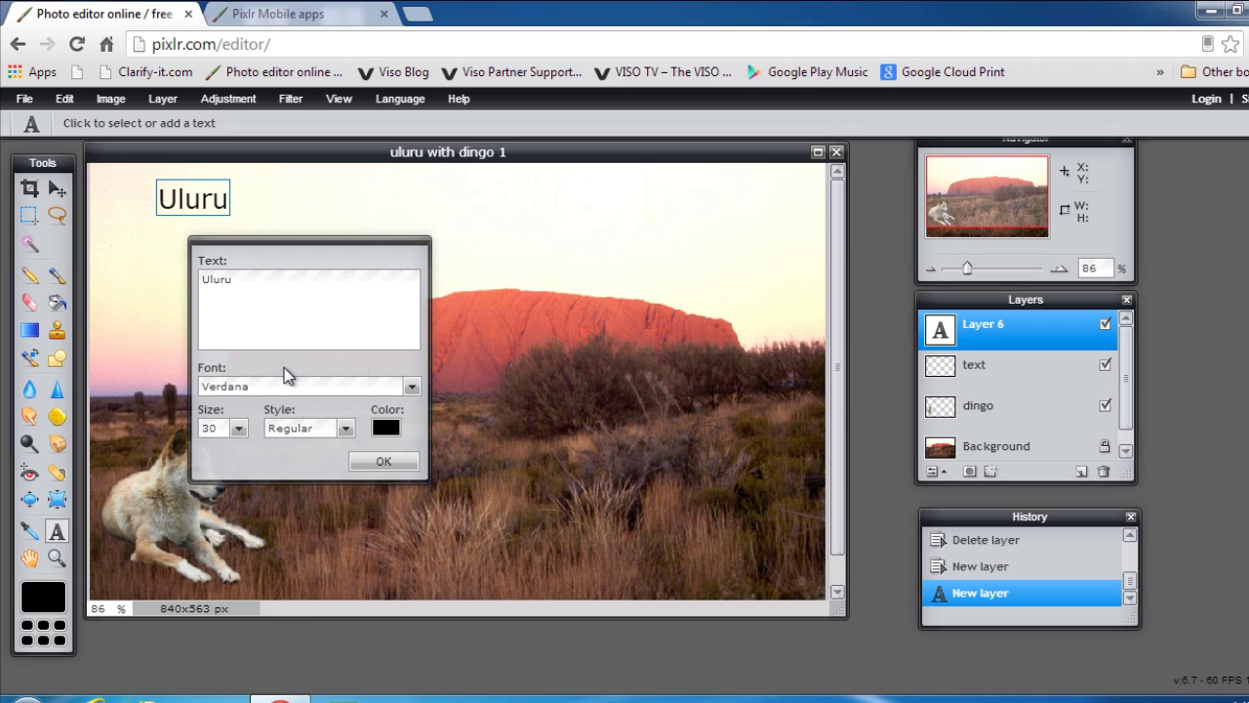
left_click(411, 388)
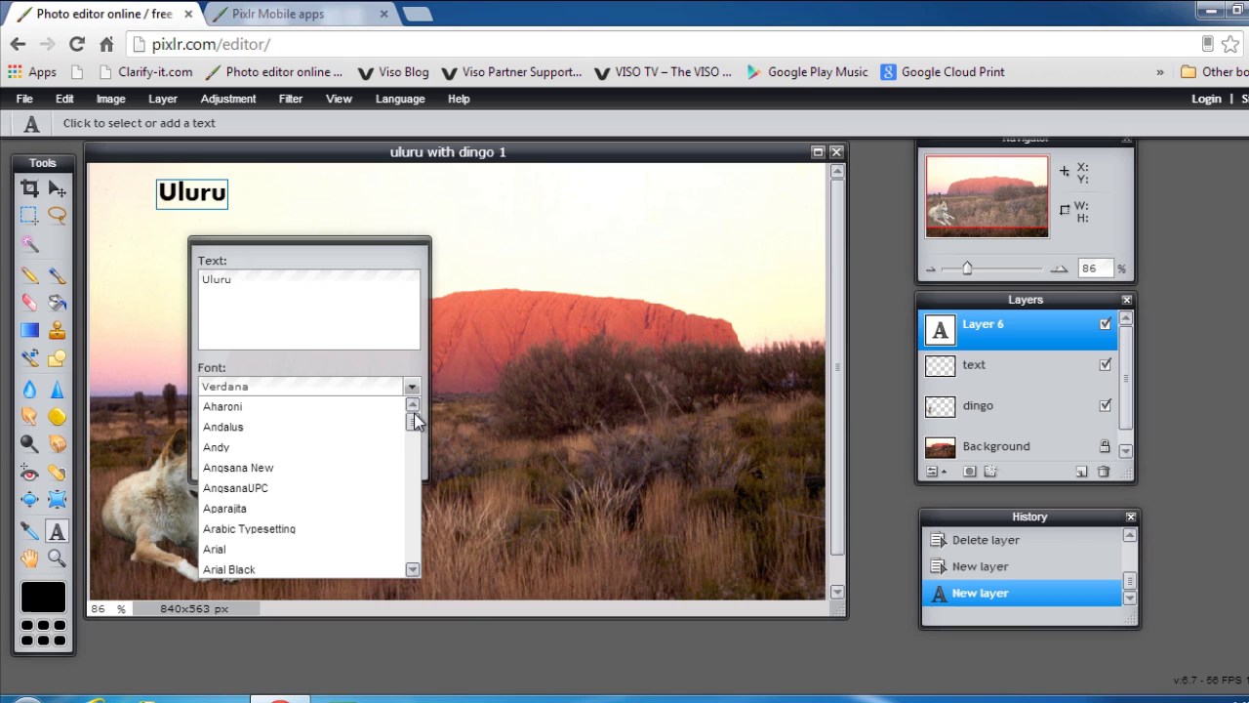
left_click(235, 549)
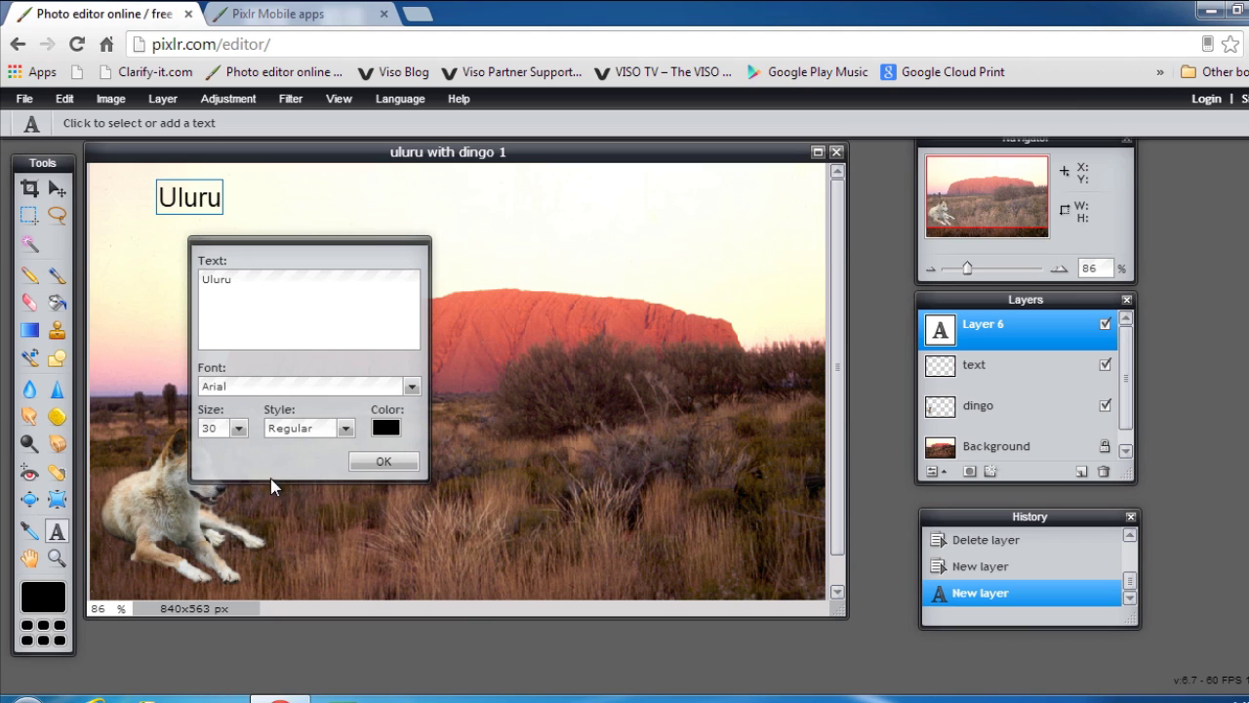
left_click(238, 428)
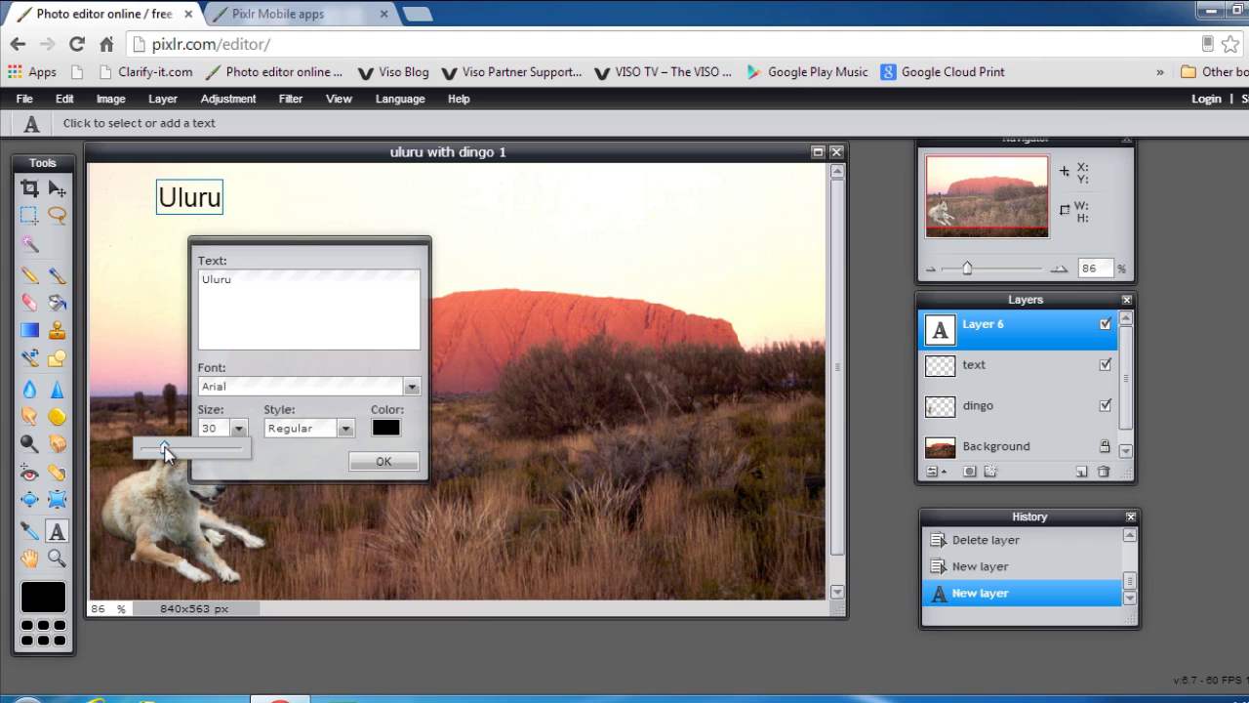
left_click_drag(164, 451, 222, 445)
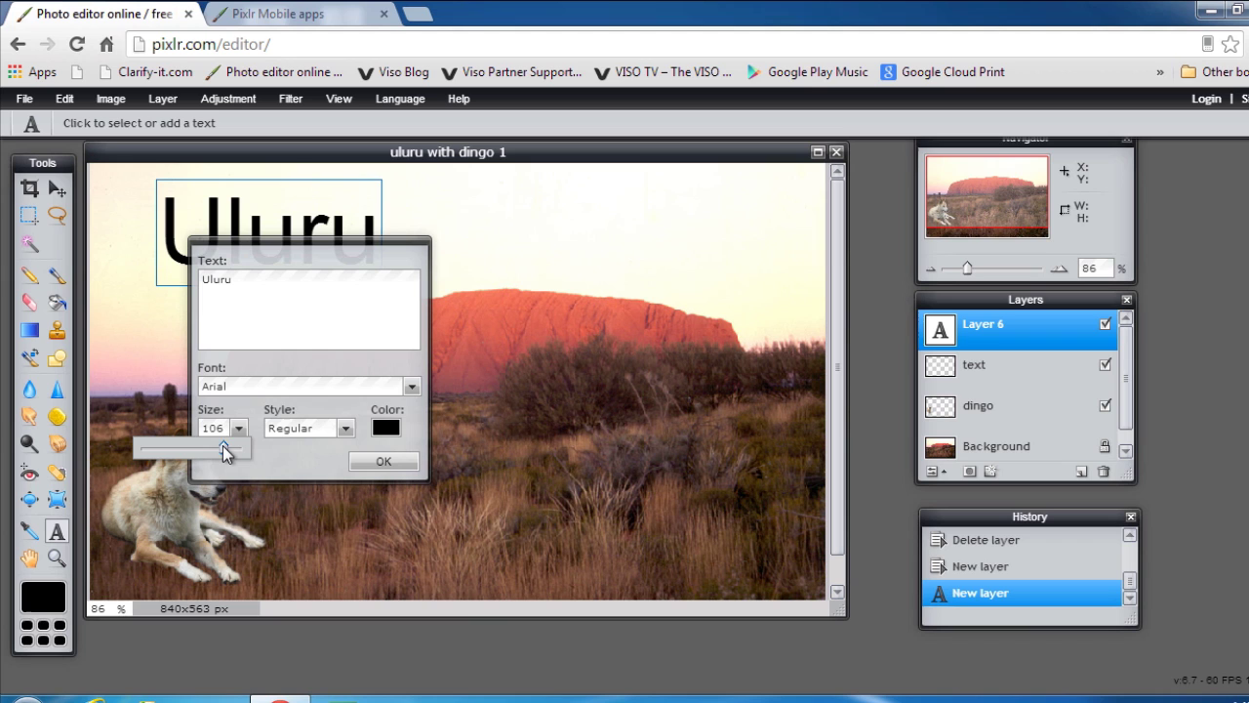
left_click(345, 429)
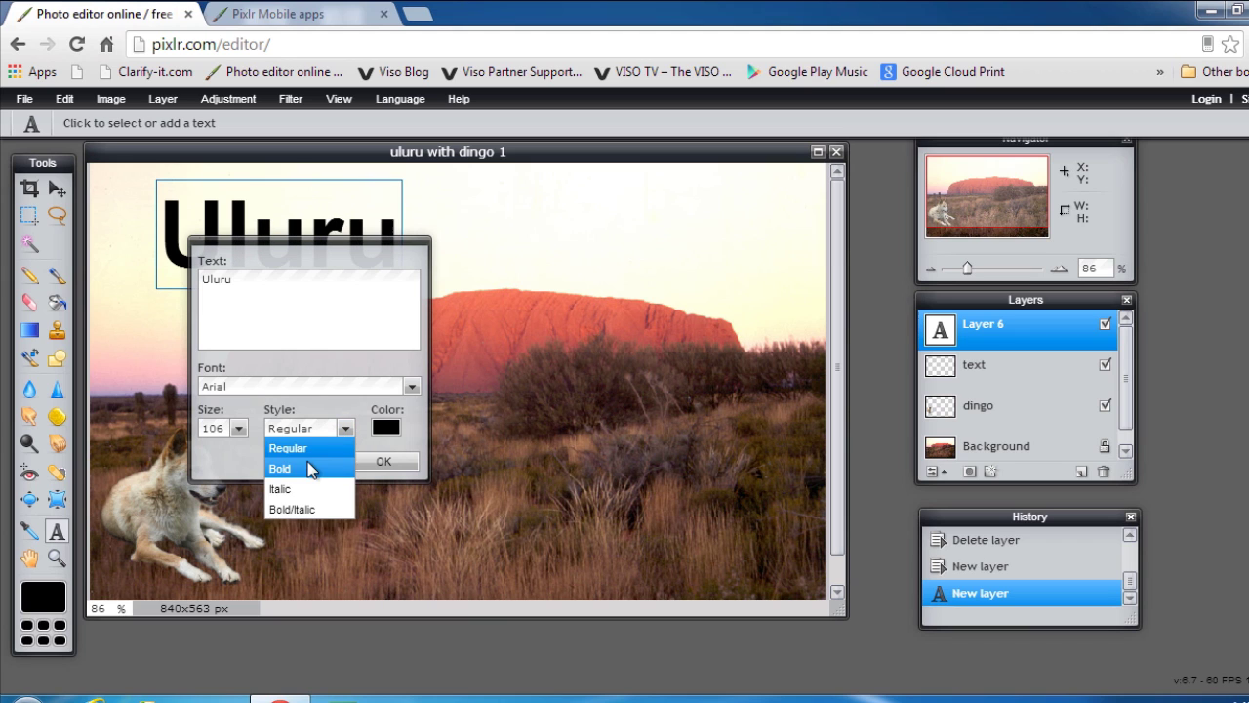
left_click(308, 468)
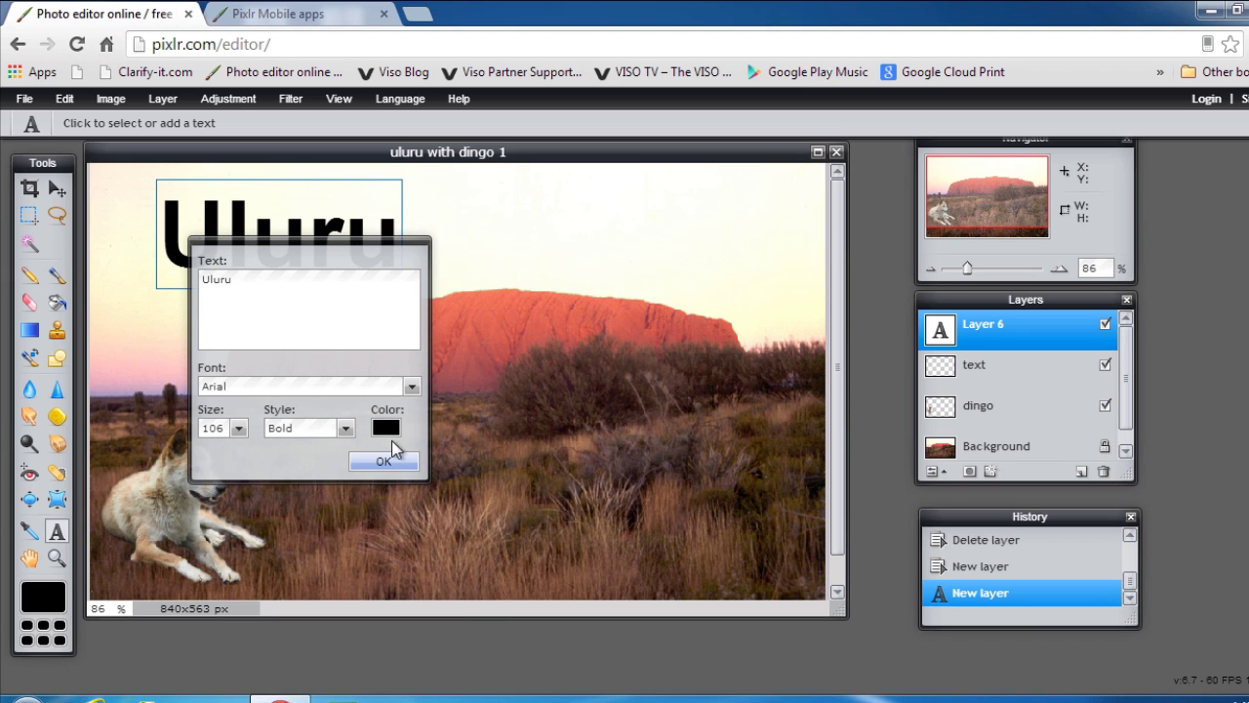
Colour the Uluru title a muted brown using the colour selector's hue and saturation.
left_click(387, 429)
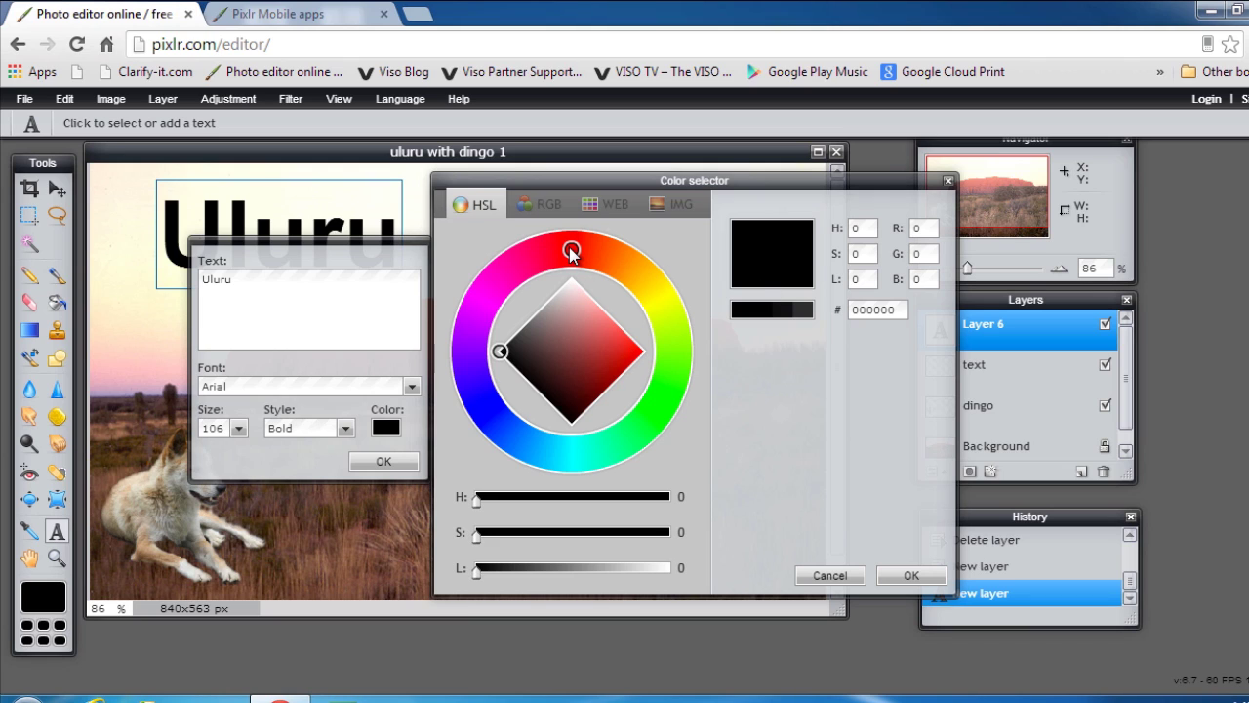
mouse_move(571, 249)
left_mouse_down()
mouse_move(655, 295)
mouse_move(673, 367)
mouse_move(652, 430)
mouse_move(654, 411)
left_mouse_up()
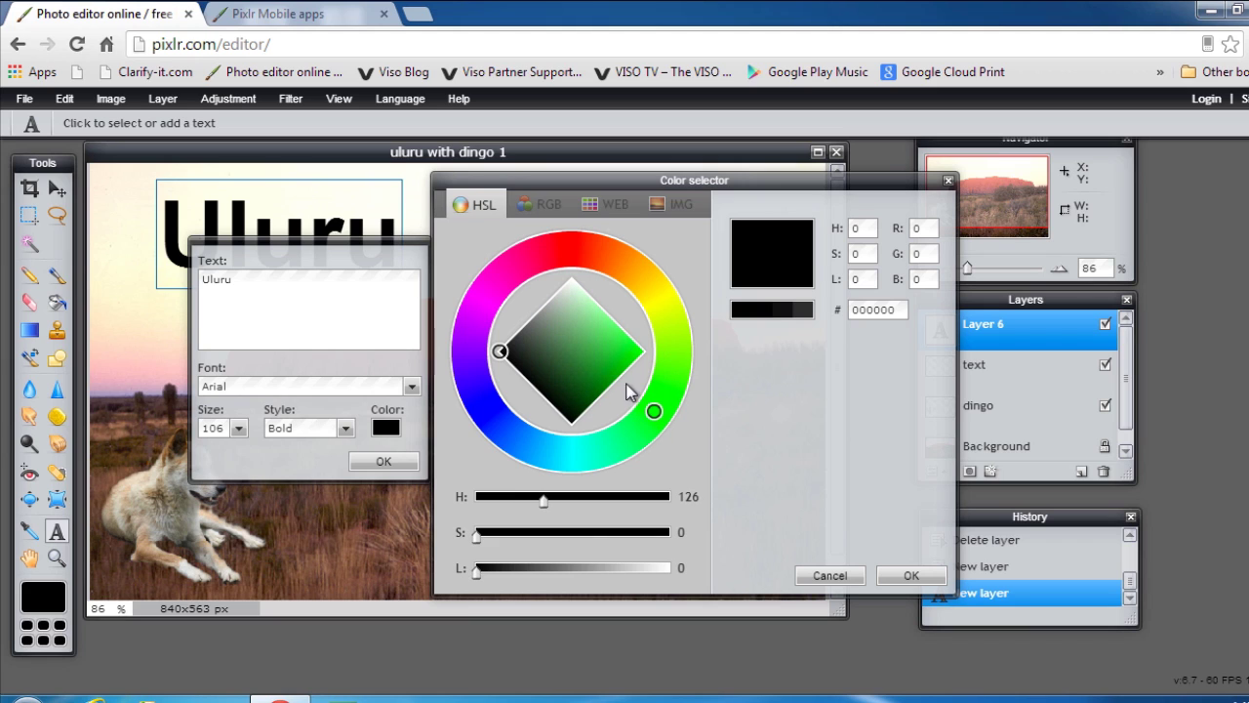
left_click(590, 347)
left_click(582, 314)
left_click(565, 332)
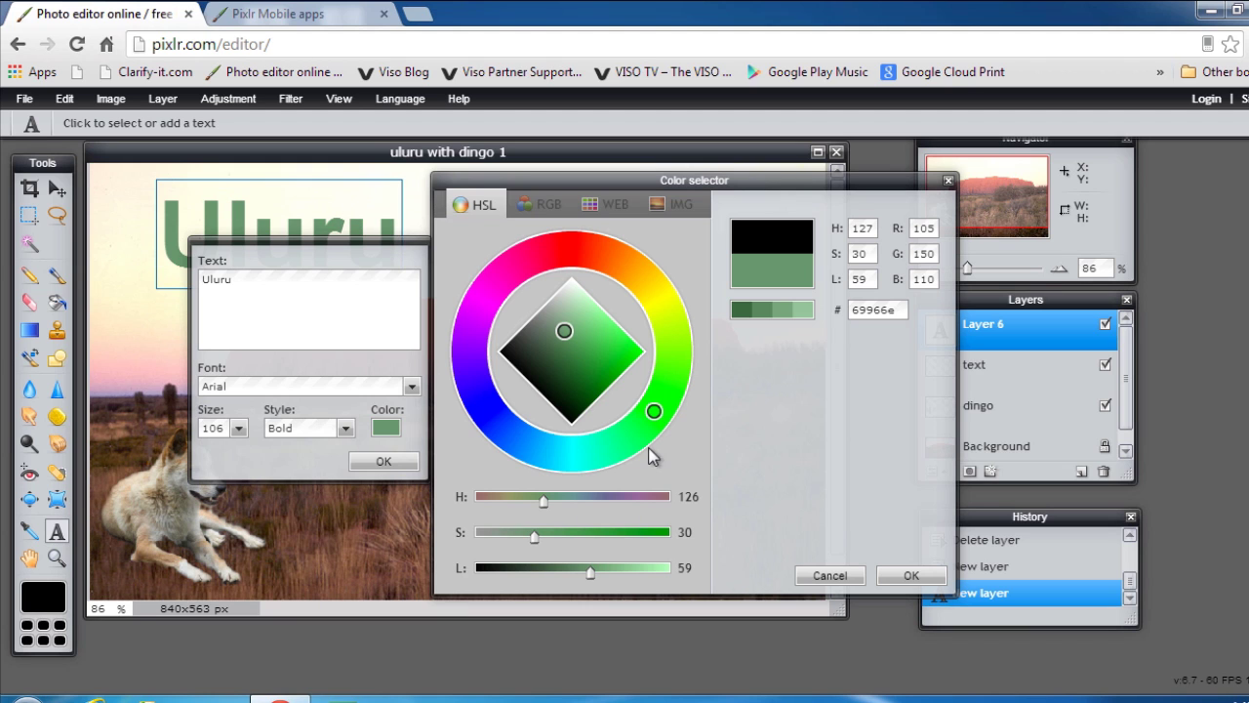
left_click_drag(648, 447, 637, 290)
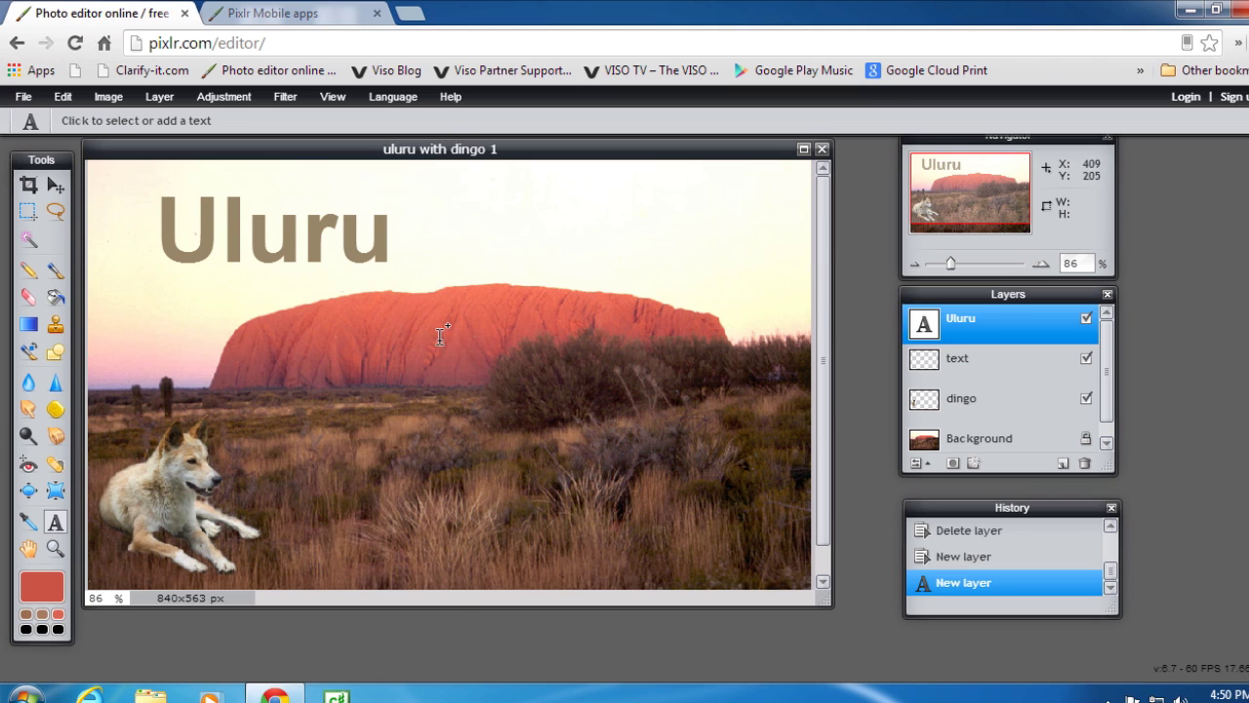
Sample the rock's red with the Color Picker and adjust the working colour to c2544a.
left_click(31, 523)
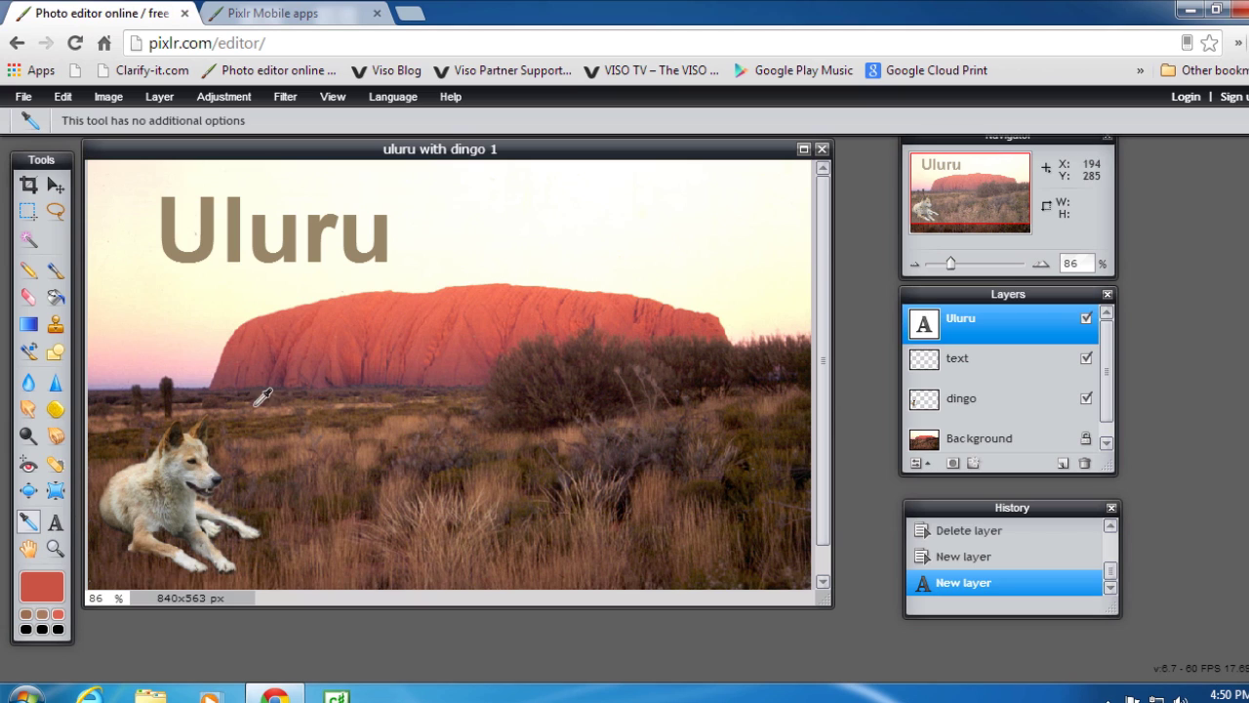
left_click(361, 333)
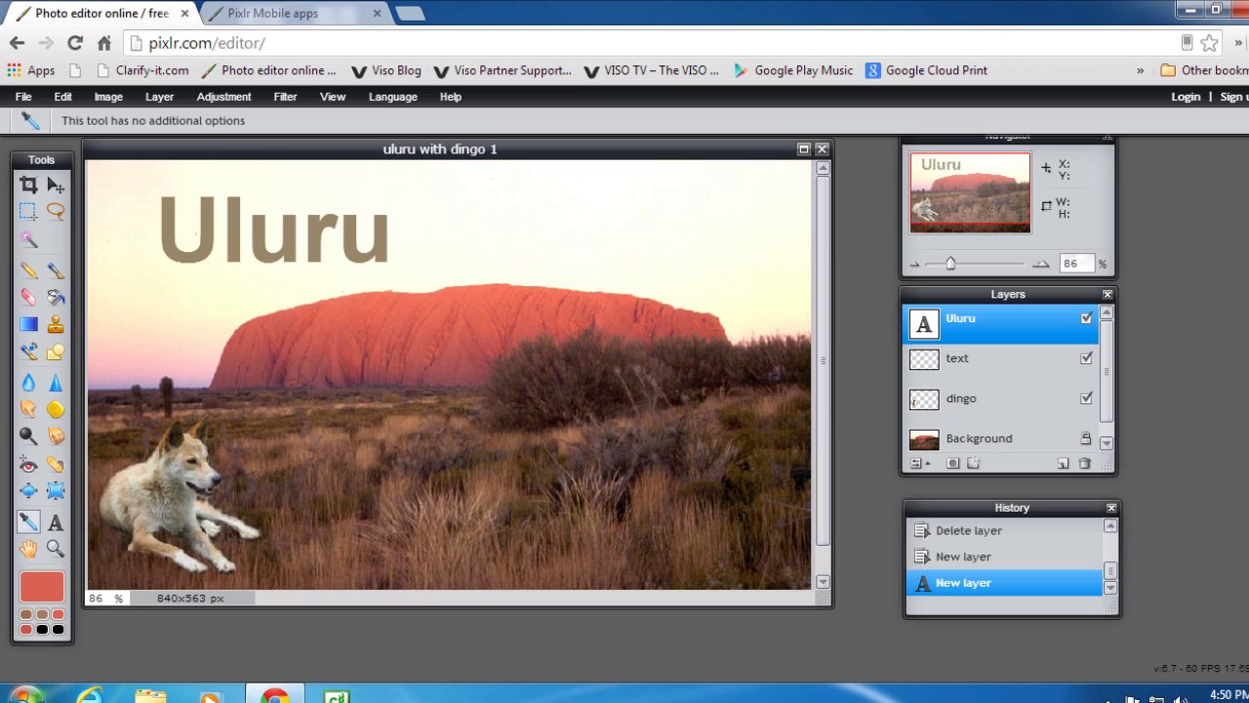
left_click(41, 583)
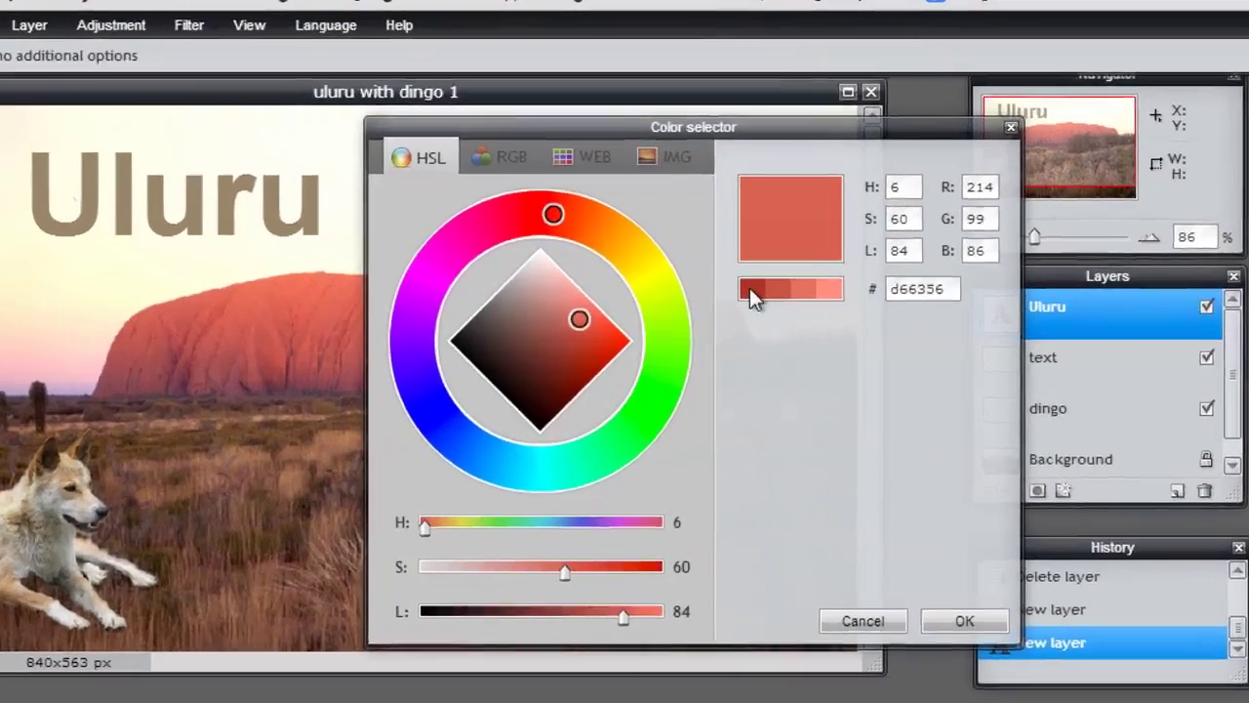
left_click(747, 305)
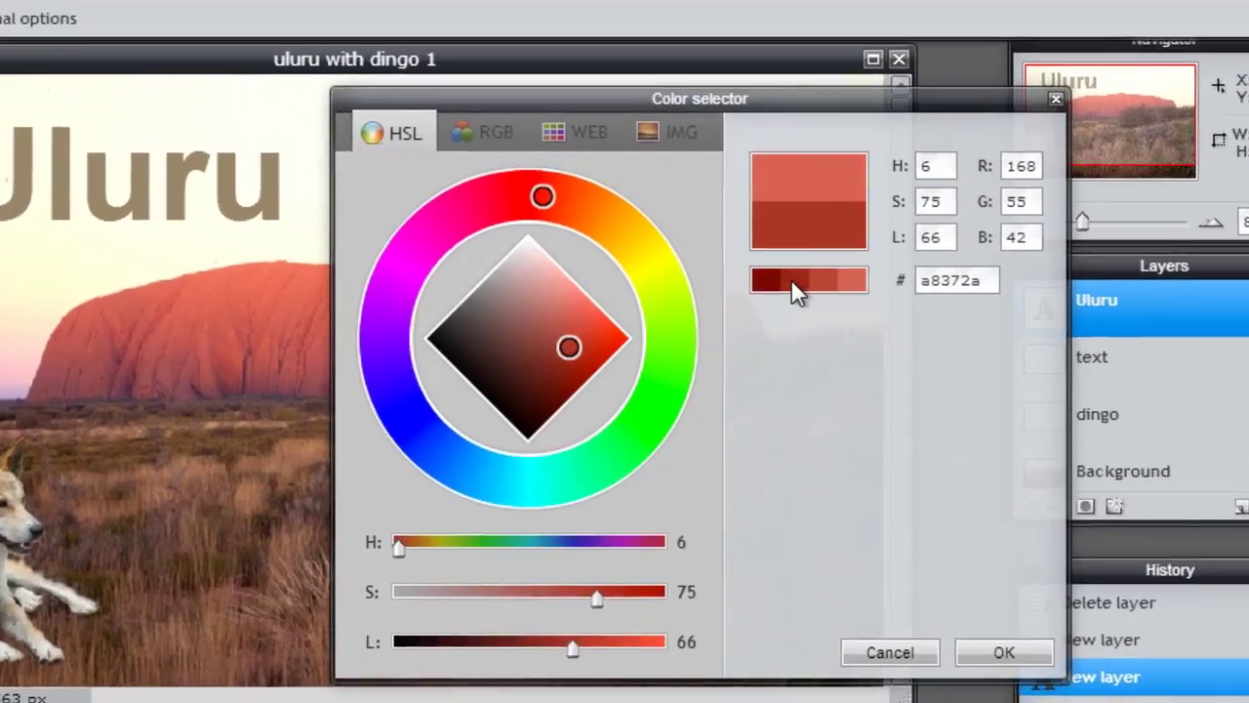
left_click(839, 279)
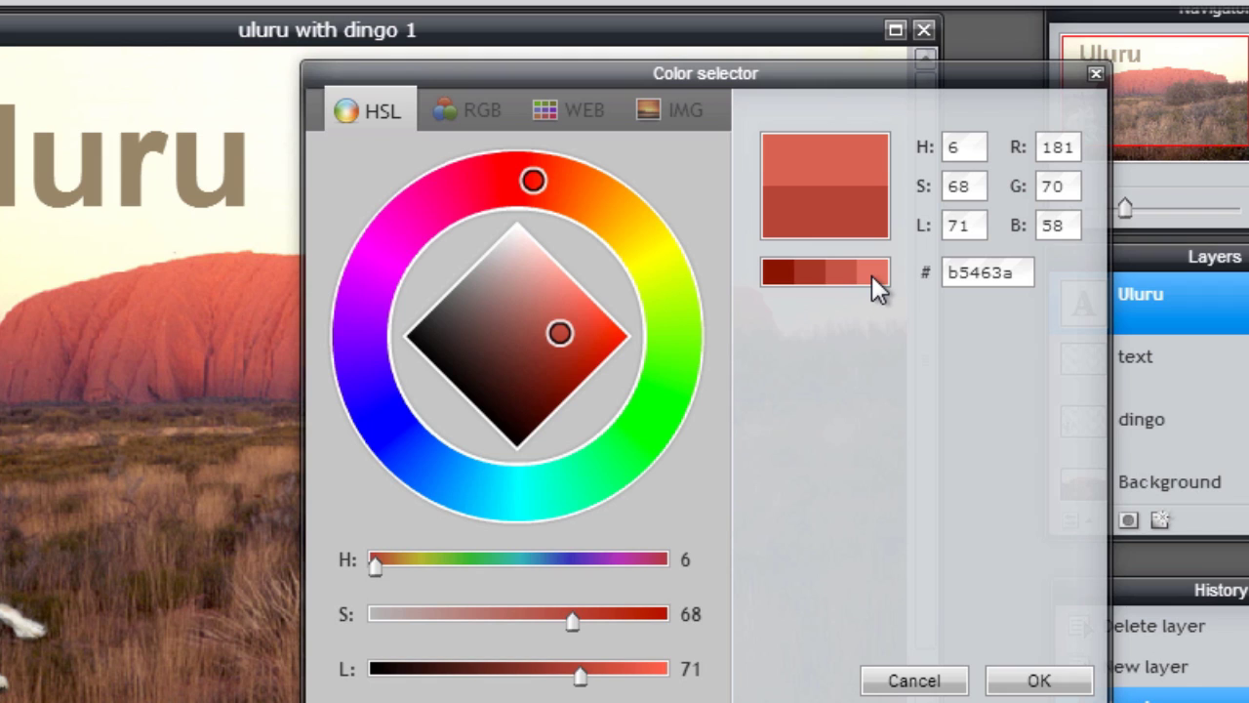
left_click(840, 272)
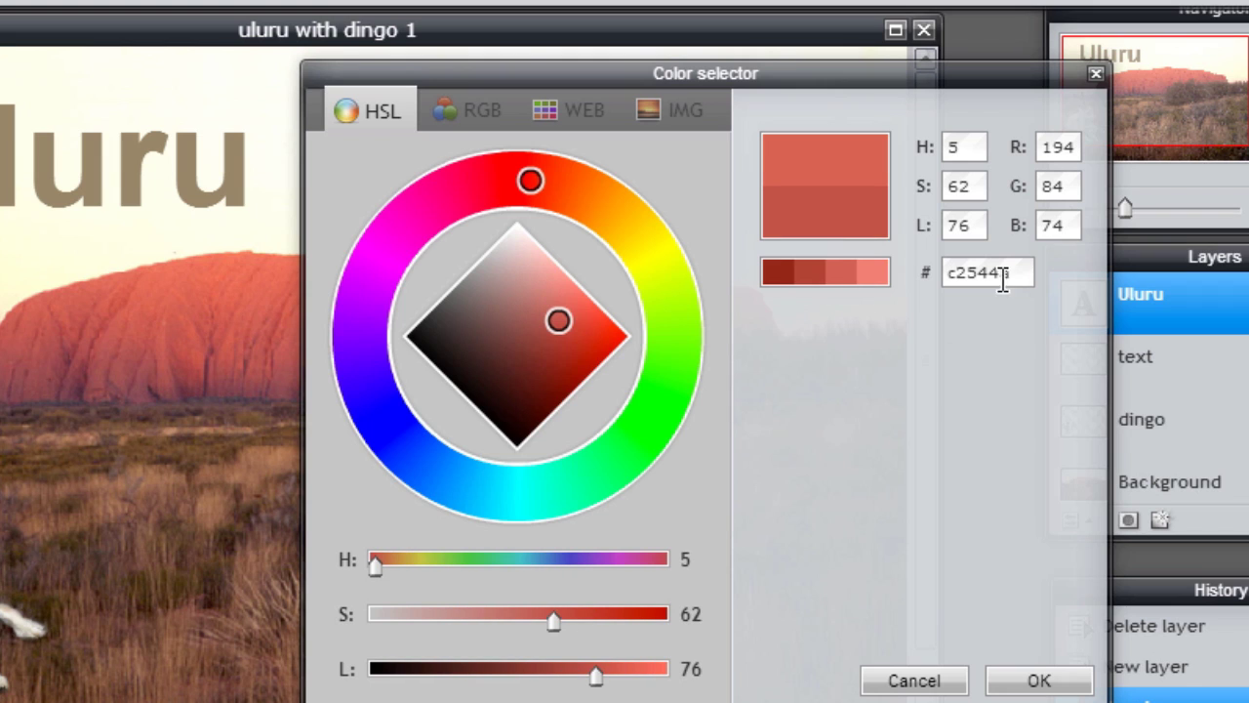
Copy the hex code c2544a and accept the new working colour.
left_click_drag(1027, 273, 939, 269)
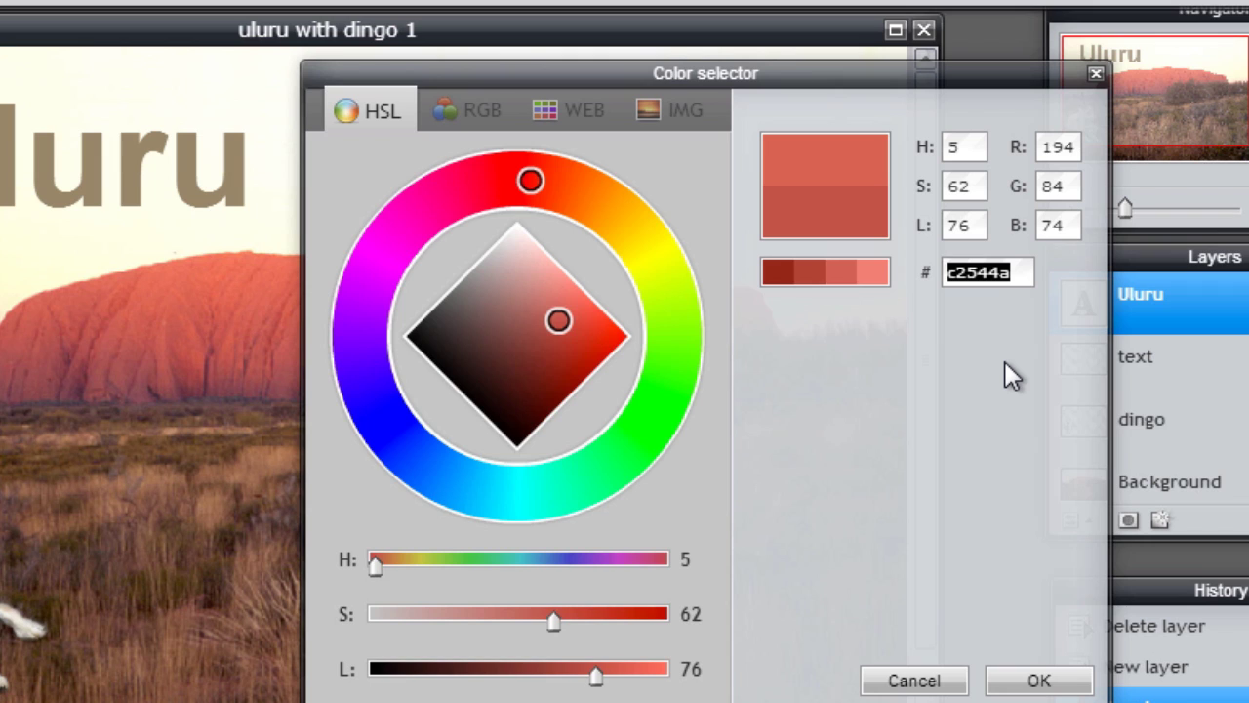
right_click(970, 272)
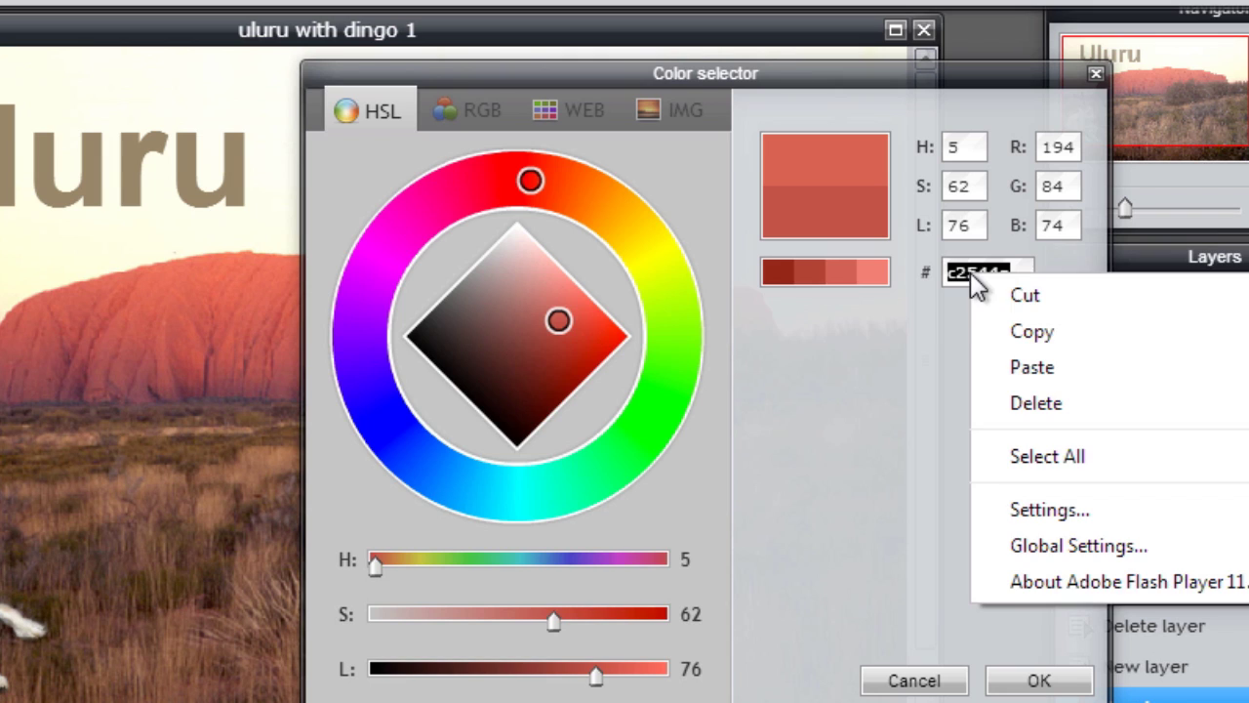
left_click(1015, 332)
left_click(947, 458)
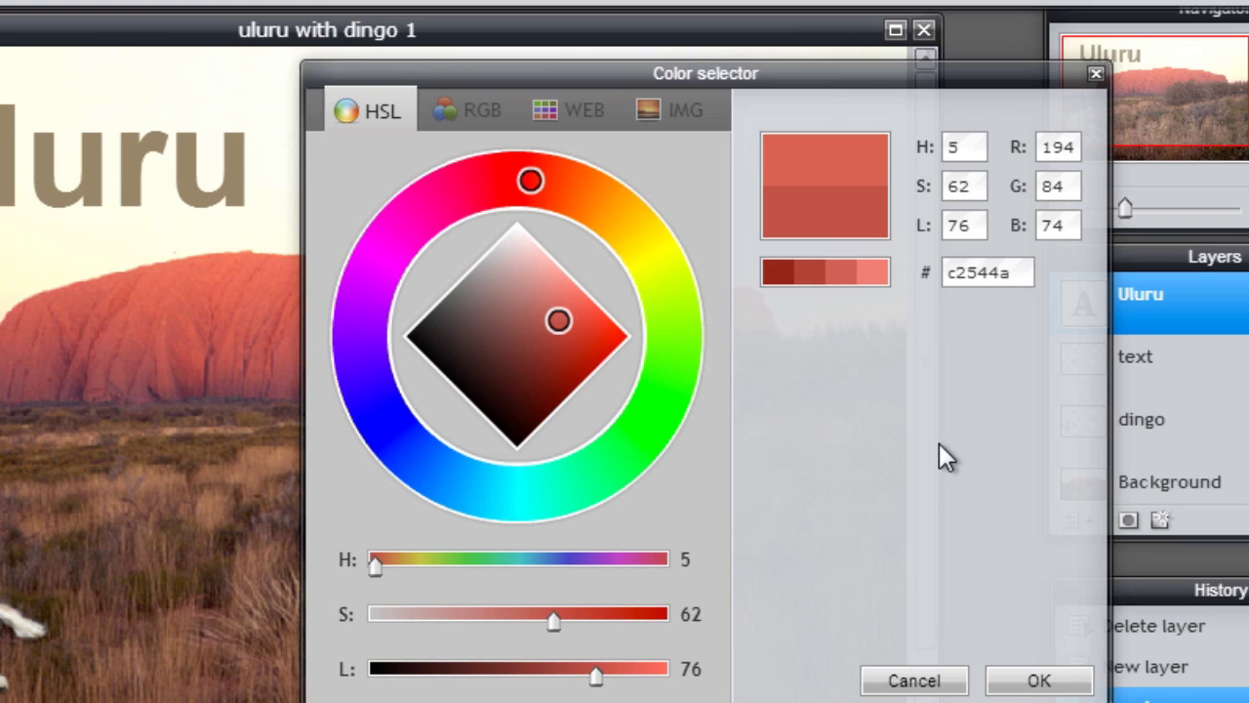
left_click(1025, 683)
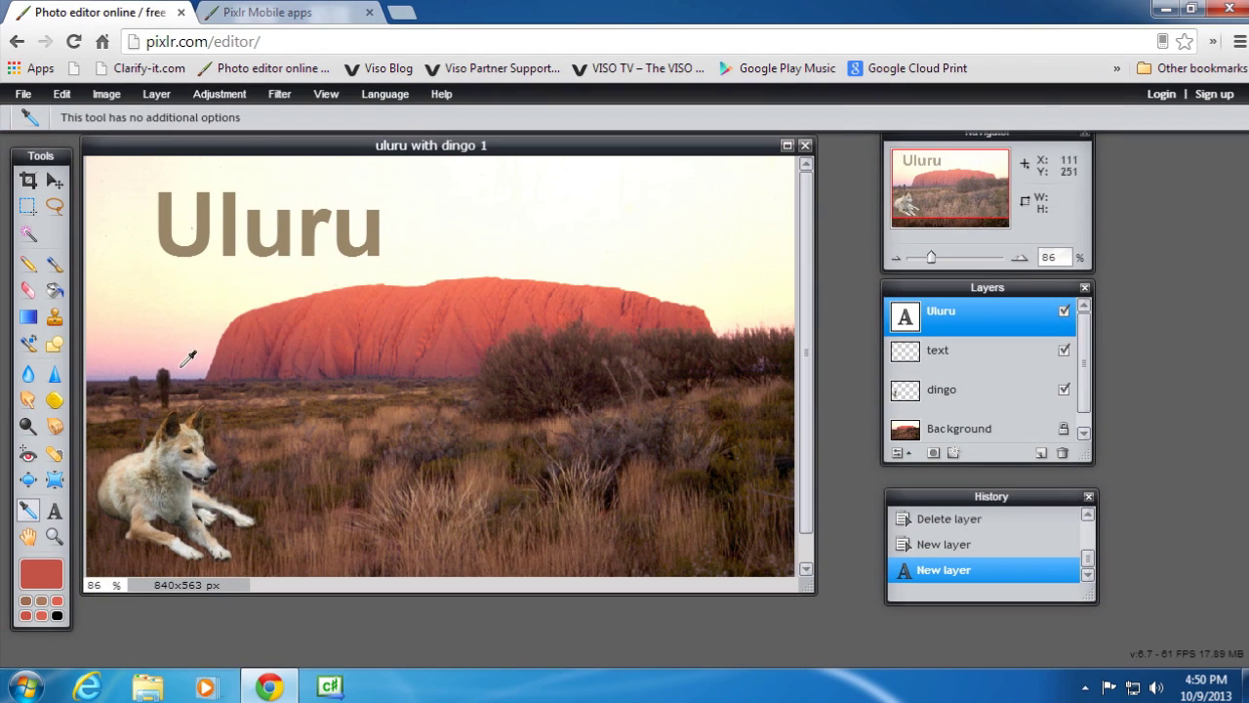
Paste c2544a into the Uluru title's colour, replacing brown 948468, and commit the text.
left_click(54, 511)
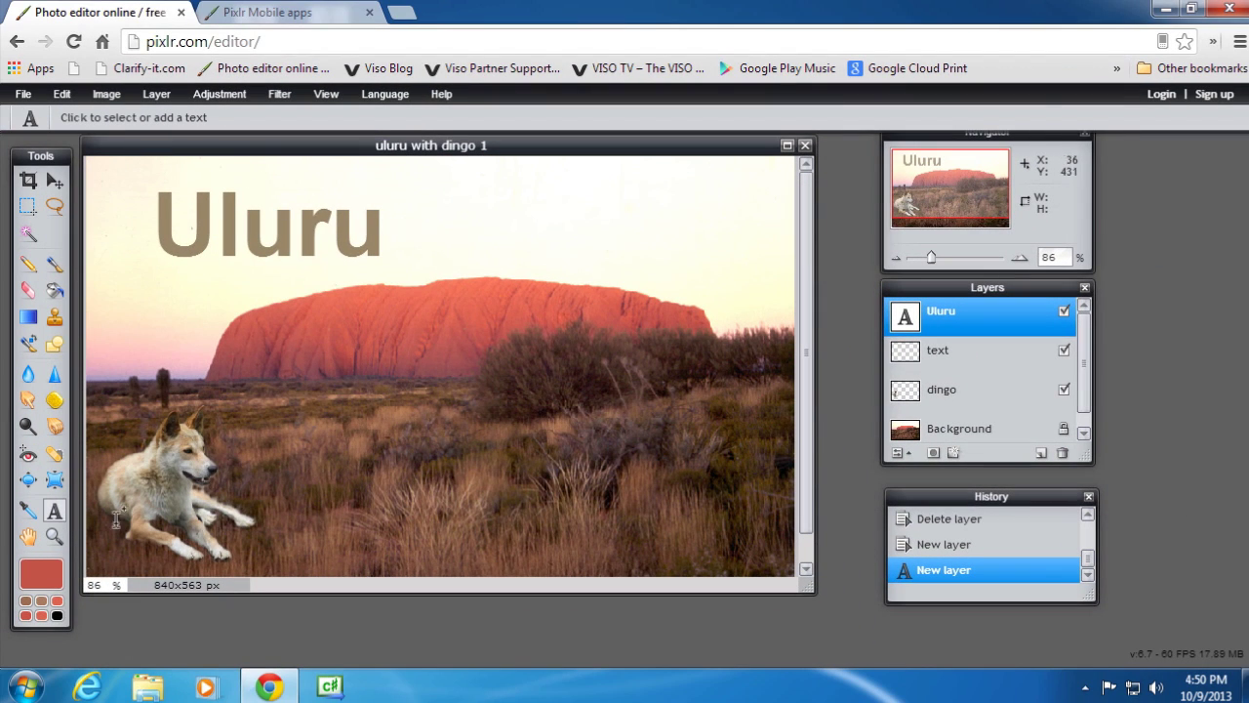
left_click(225, 237)
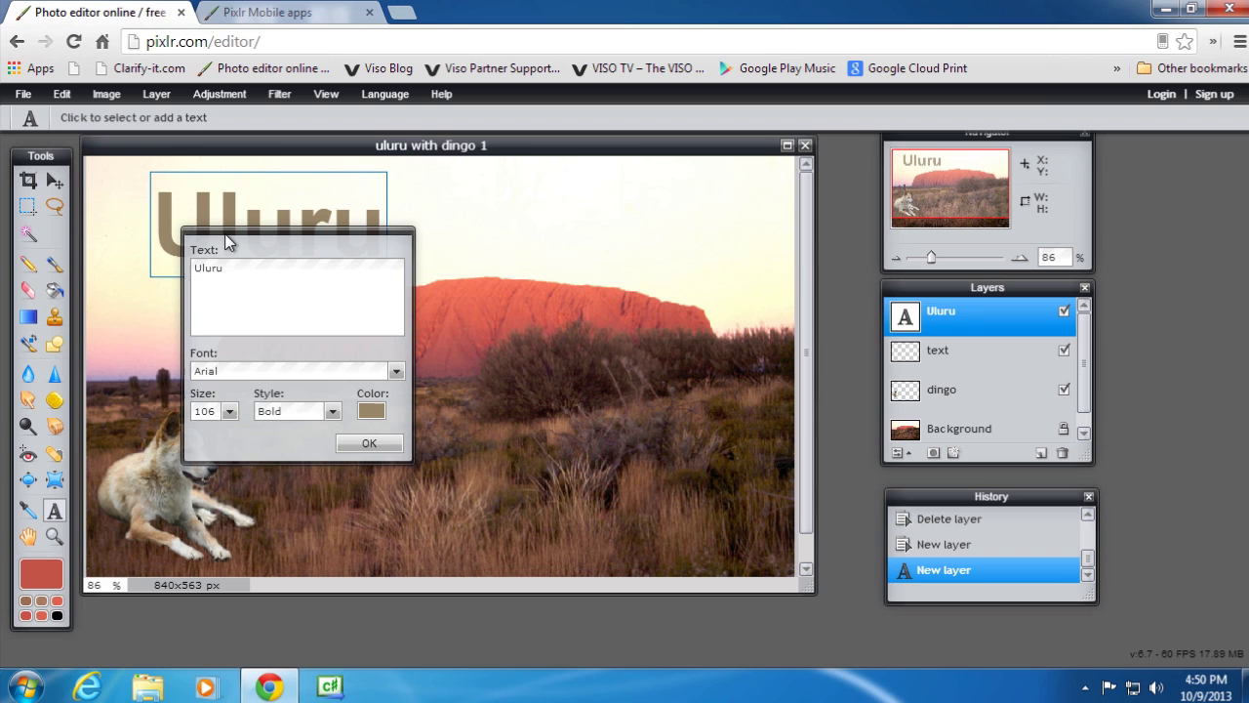
left_click(372, 411)
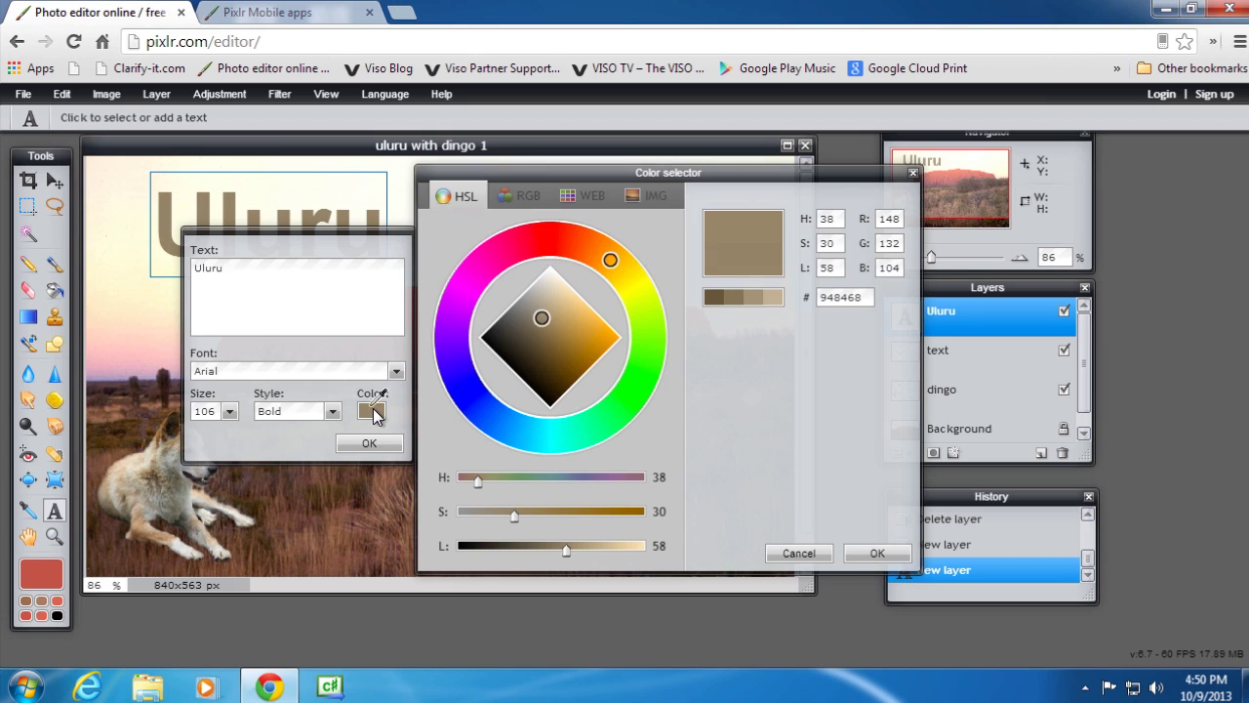
double_click(846, 294)
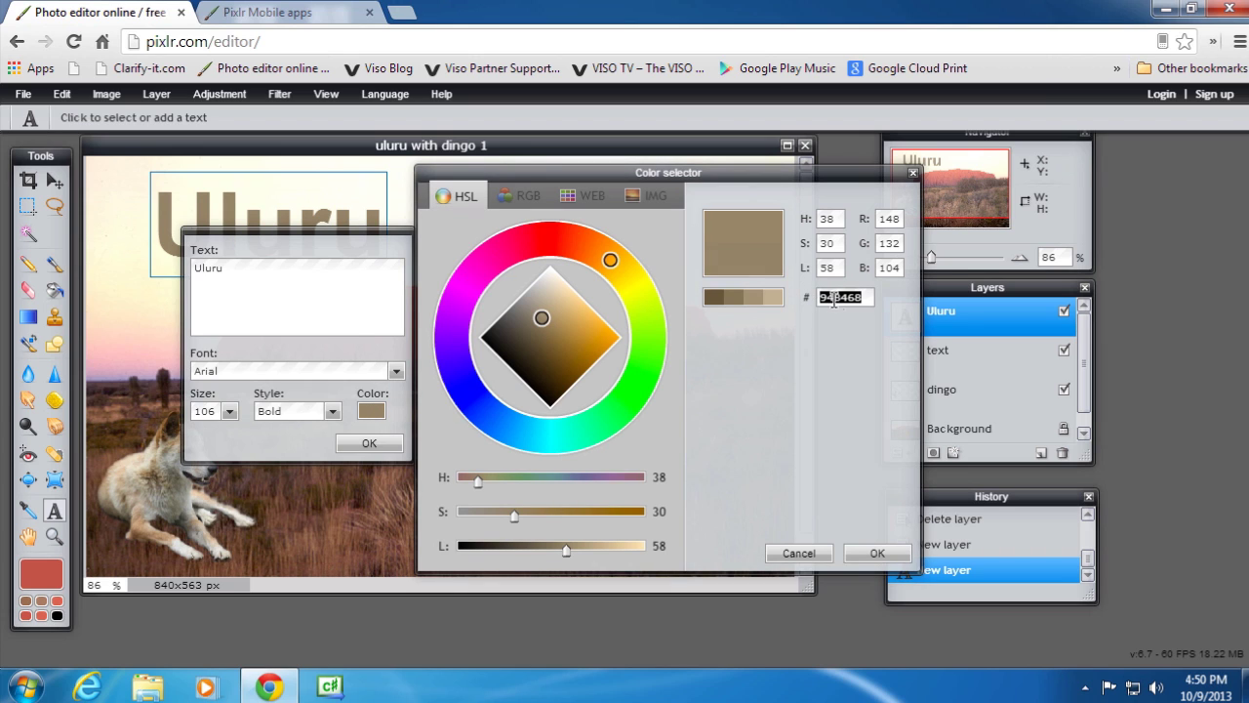
right_click(843, 294)
left_click(864, 361)
key("Return")
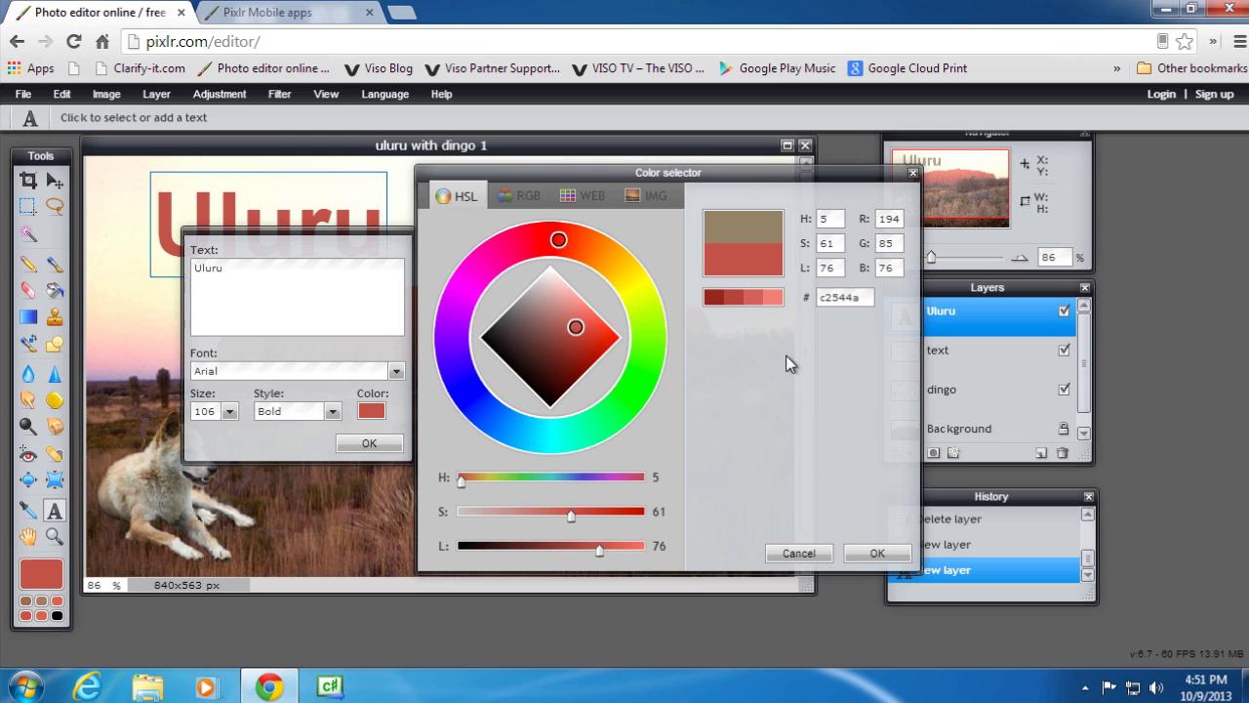
left_click(867, 551)
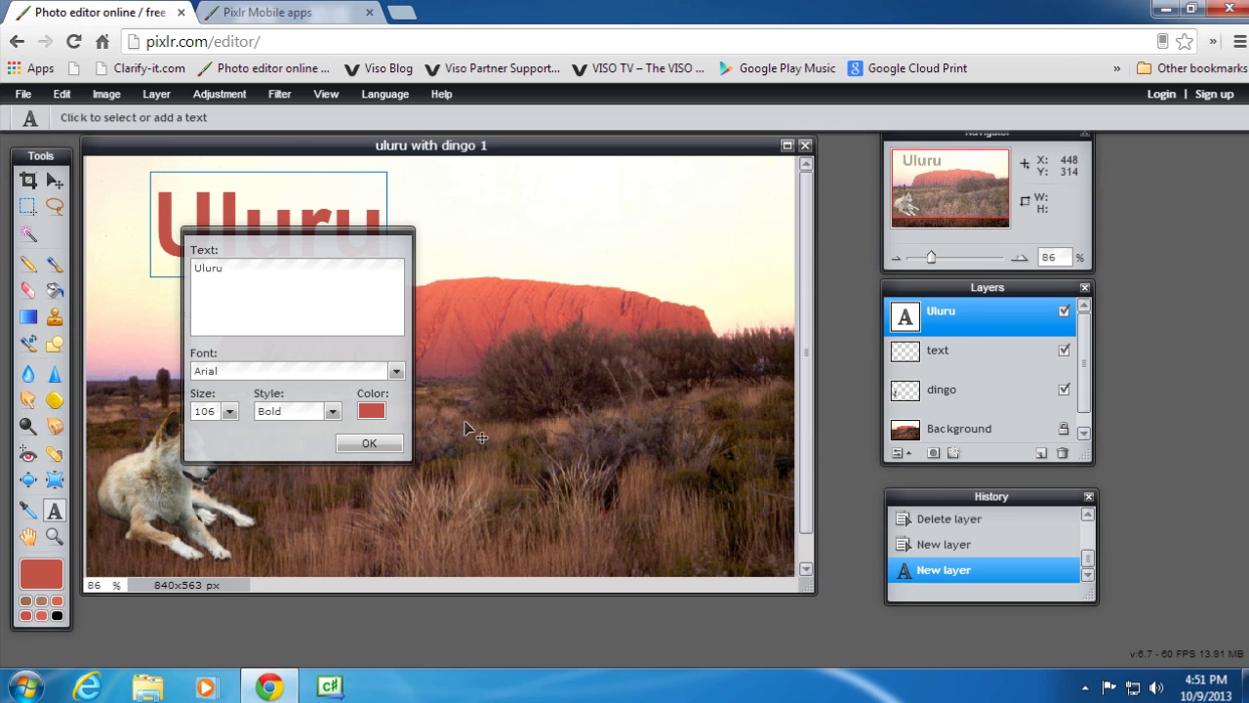
left_click(367, 445)
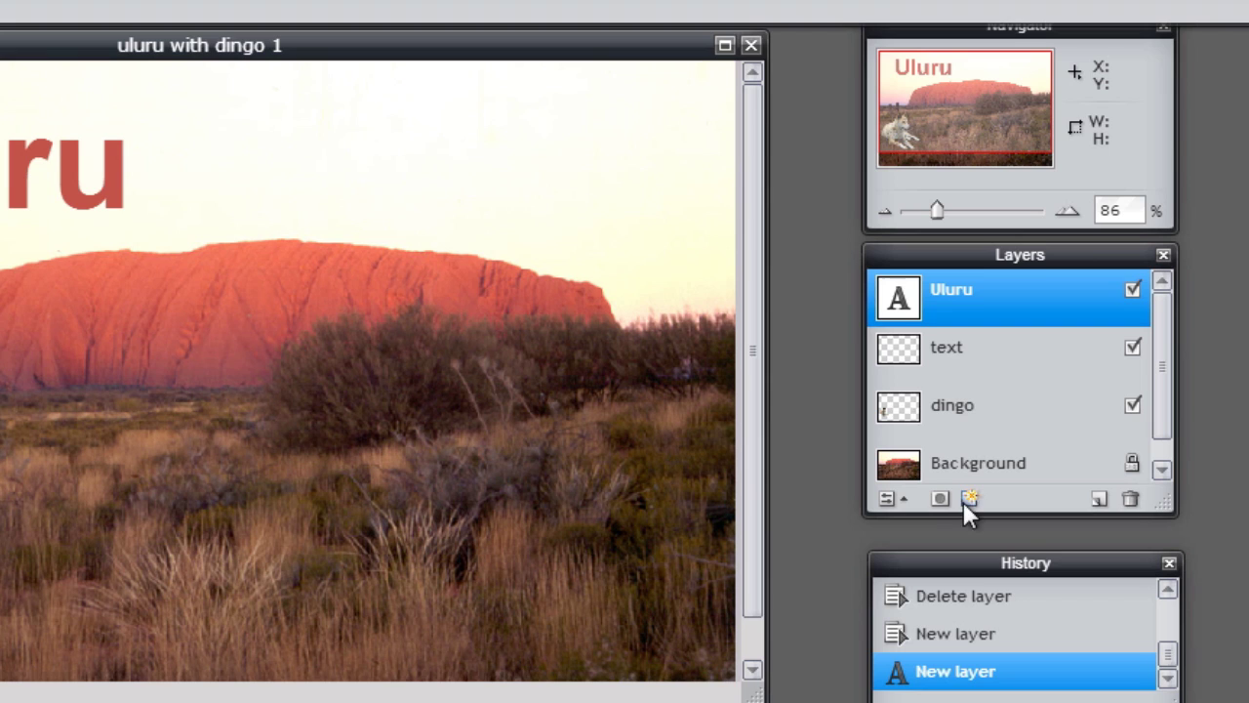
left_click(929, 415)
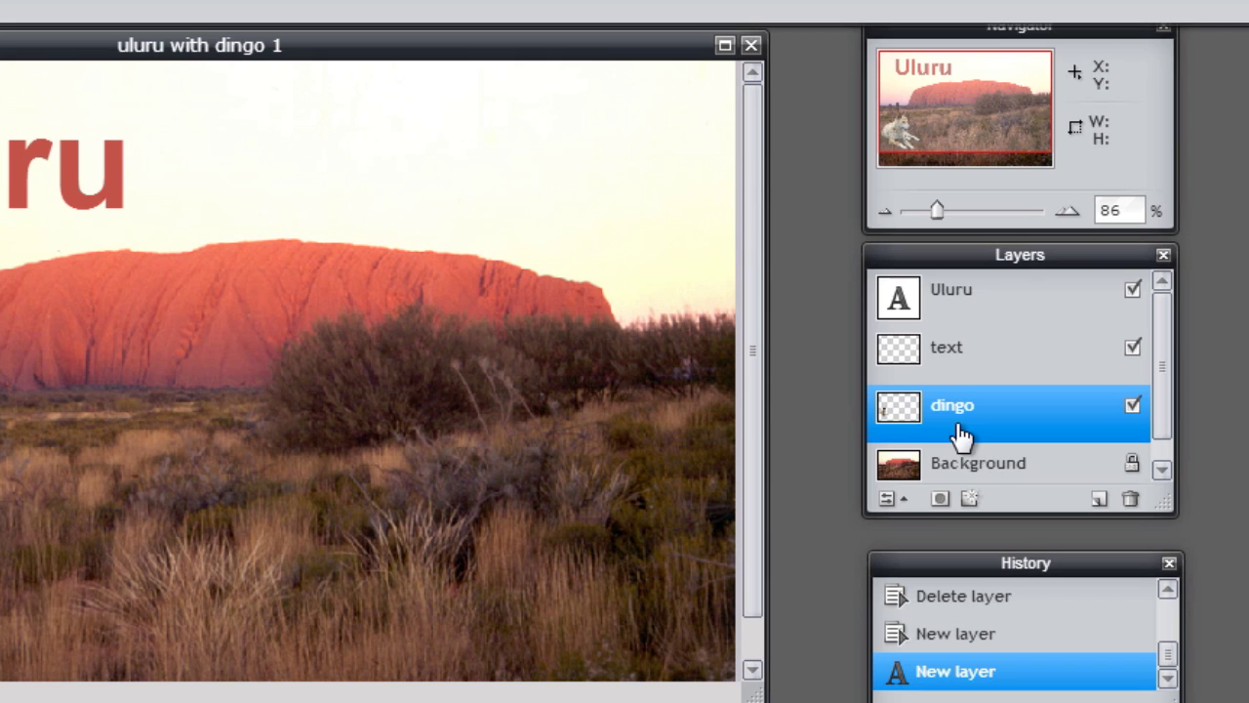
left_click(935, 293)
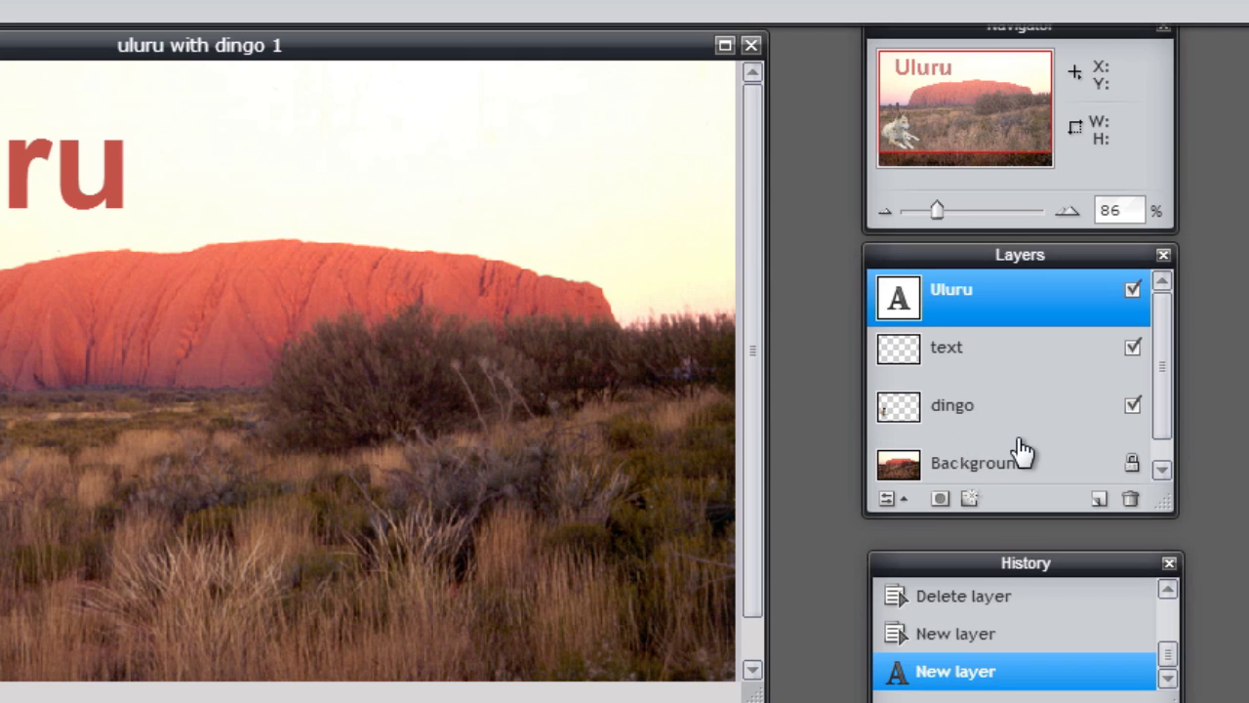
Enable Outer glow in the Uluru title's layer styles.
left_click(967, 499)
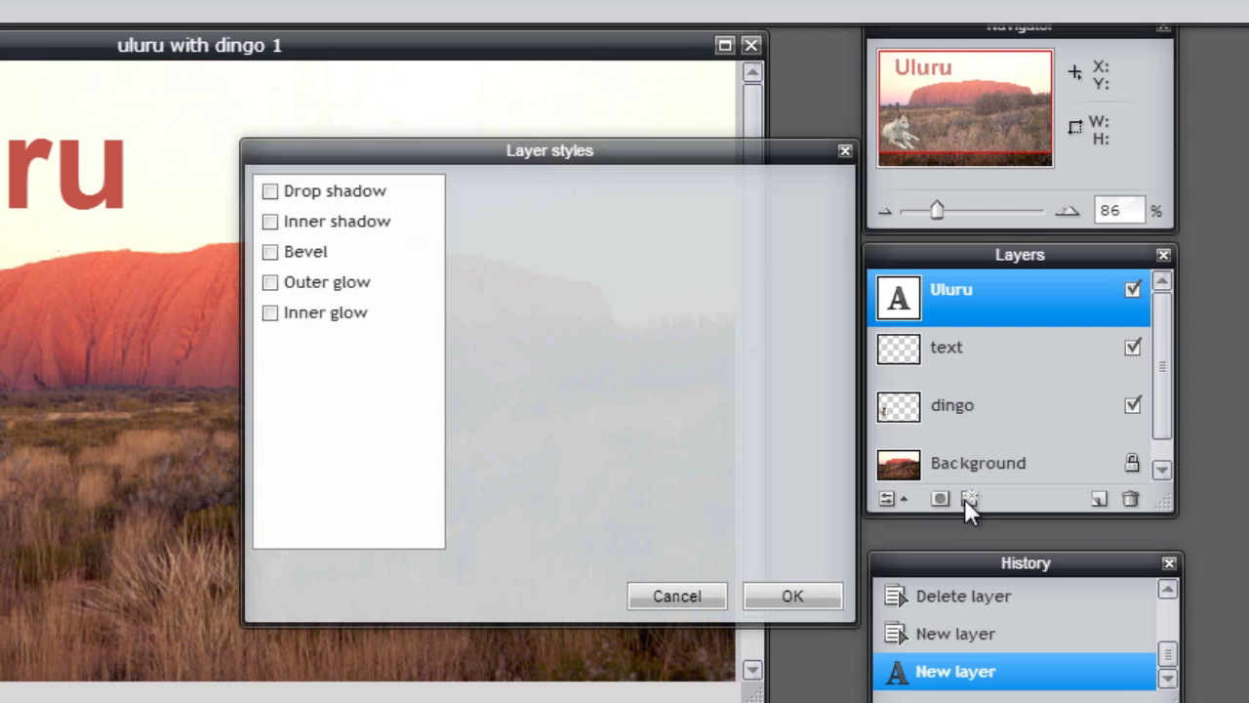
left_click_drag(373, 156, 442, 172)
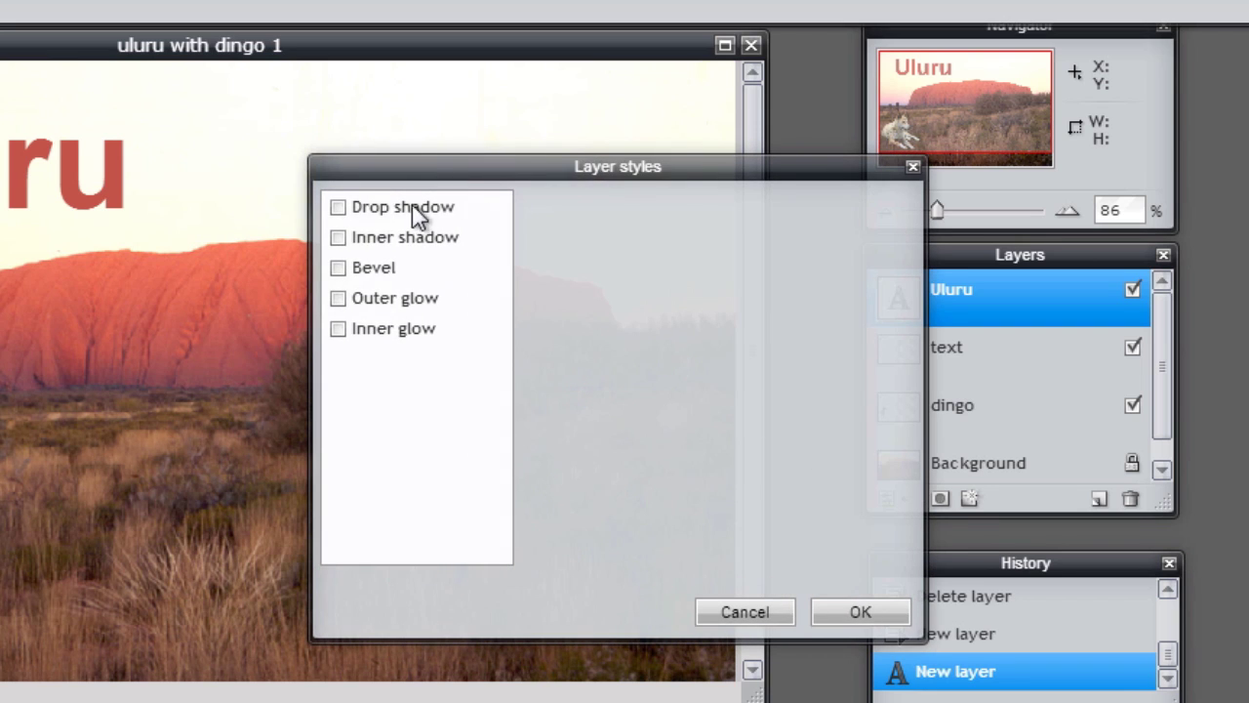
left_click(340, 298)
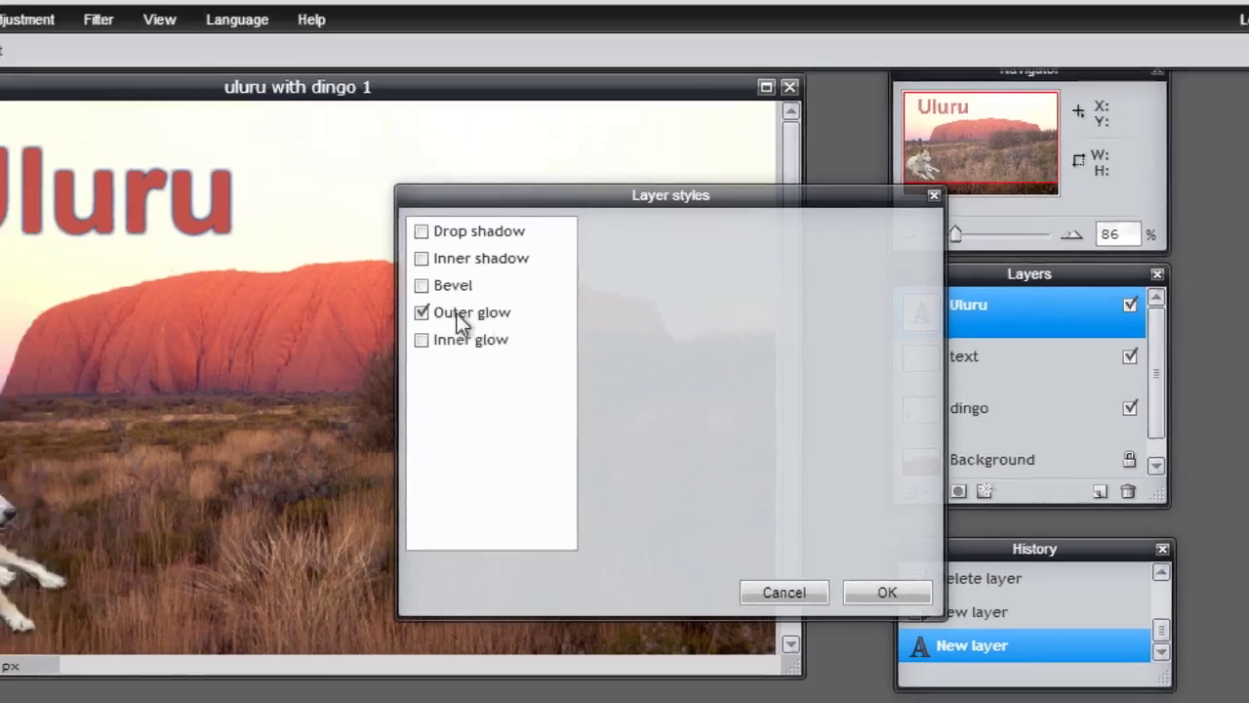
left_click(383, 297)
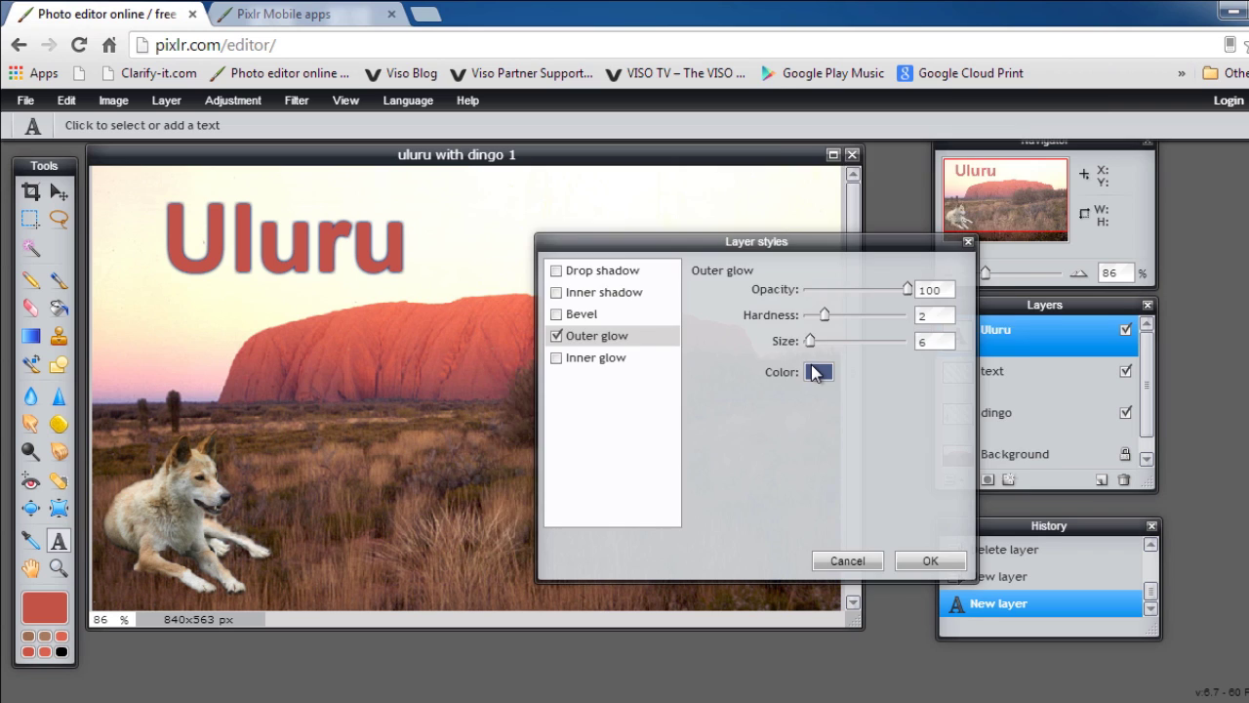
Set the glow colour to black with opacity 70, hardness 3 and size 7.
left_click(816, 374)
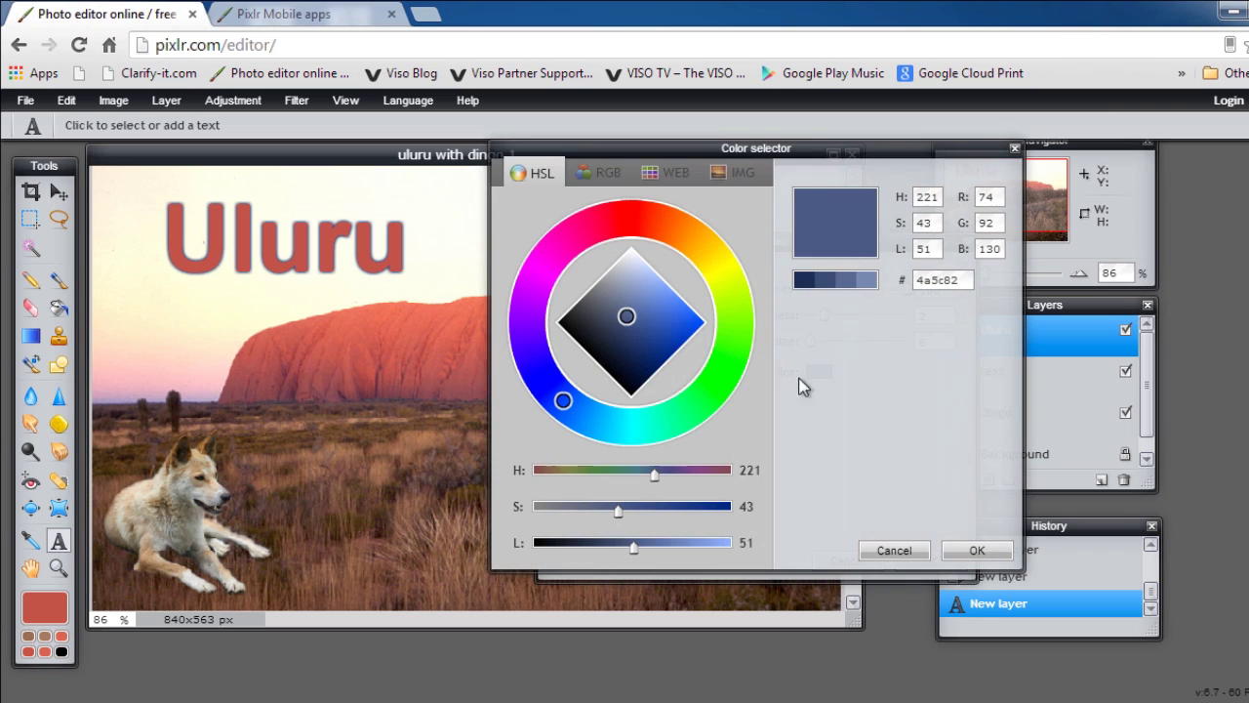
left_click(630, 392)
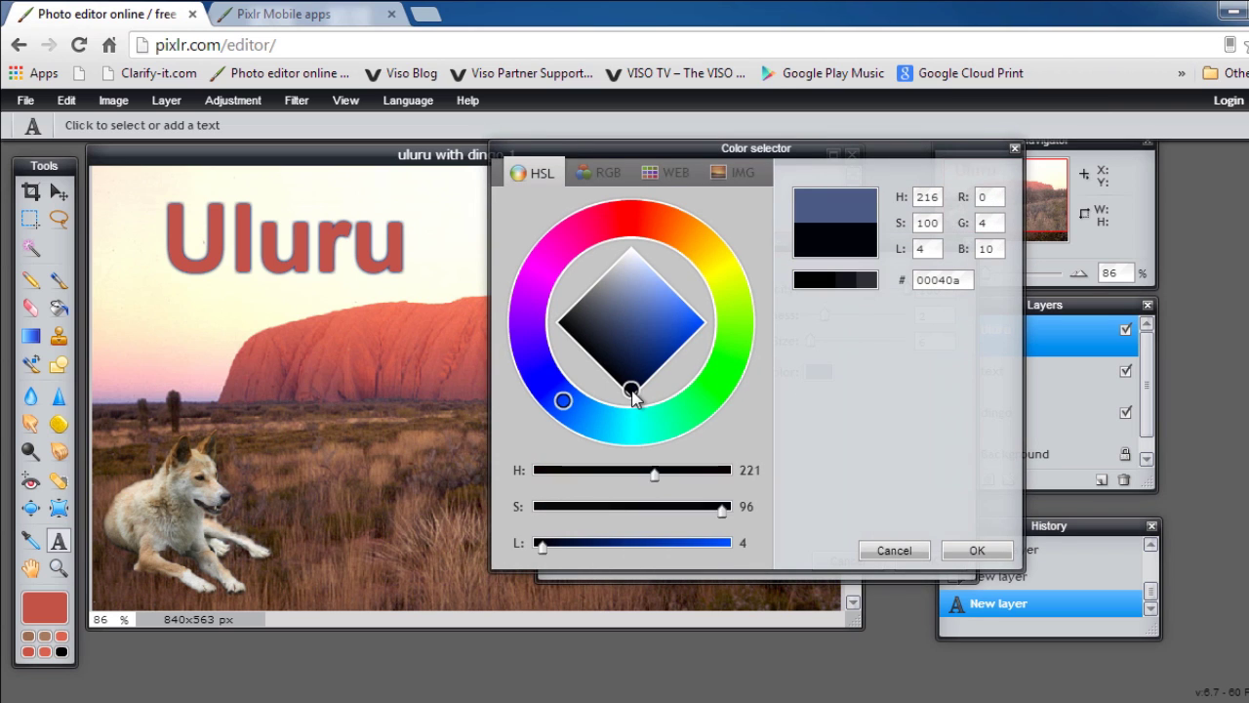
left_click(865, 282)
left_click(801, 282)
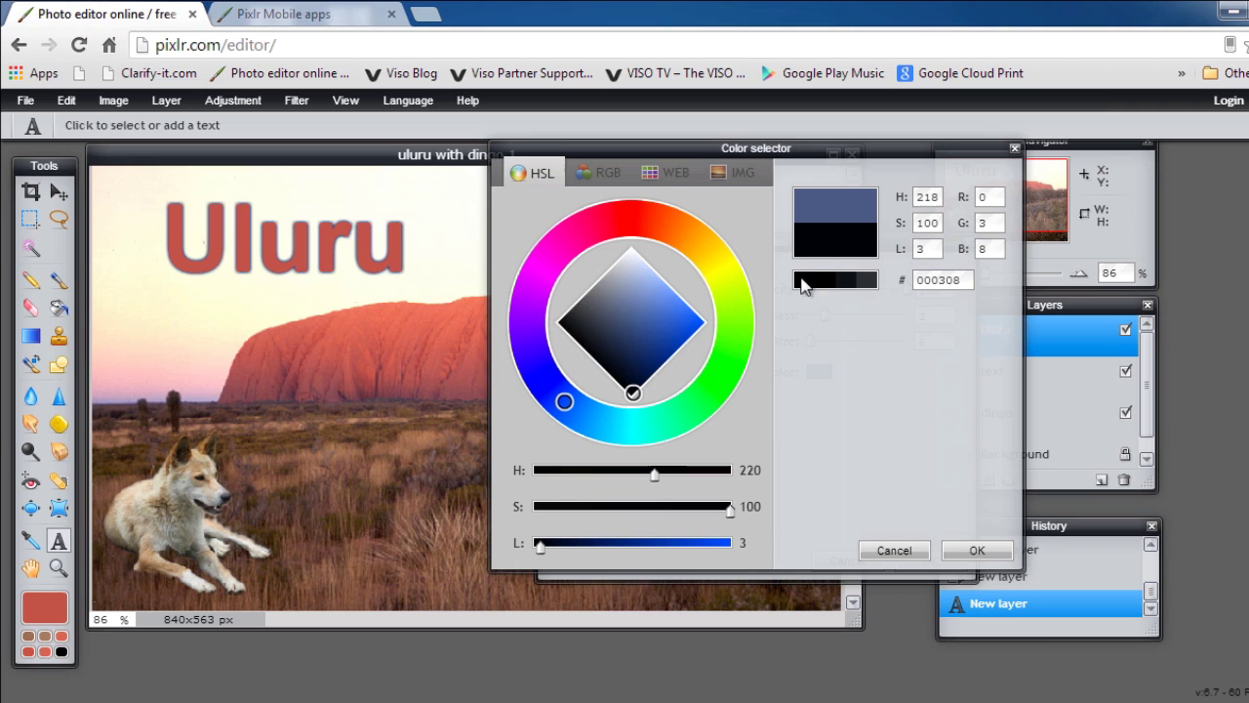
left_click(566, 323)
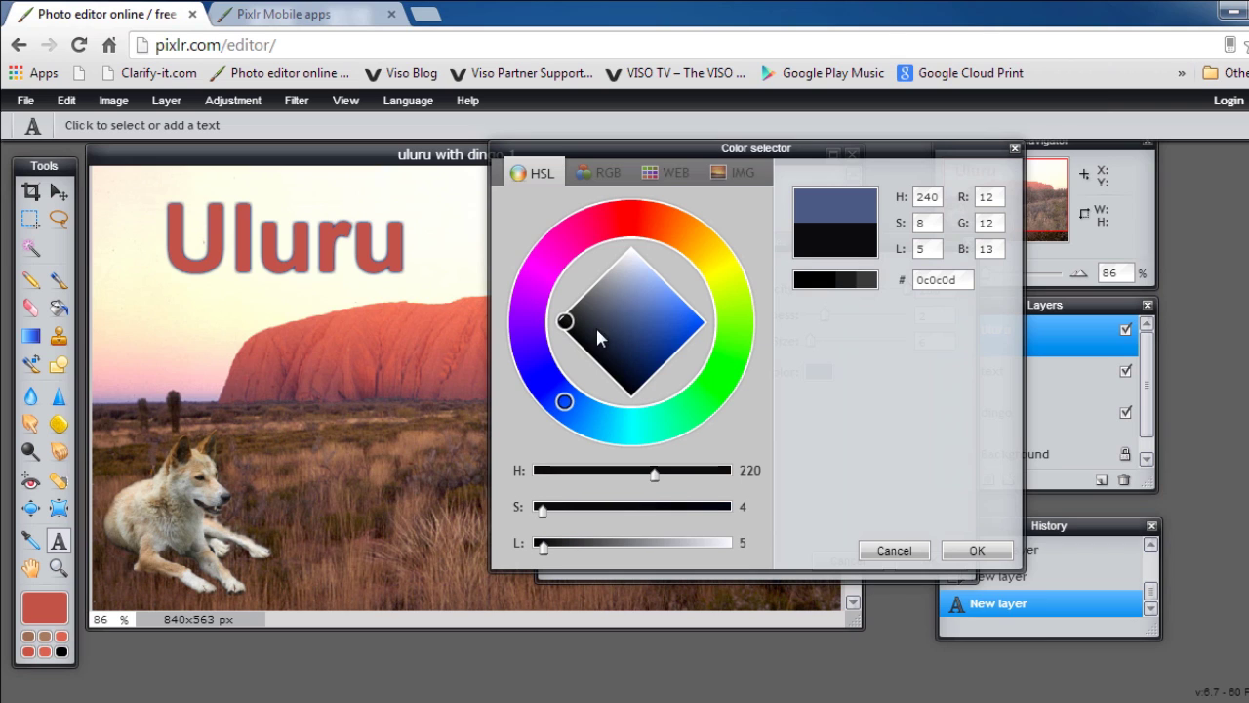
left_click(804, 281)
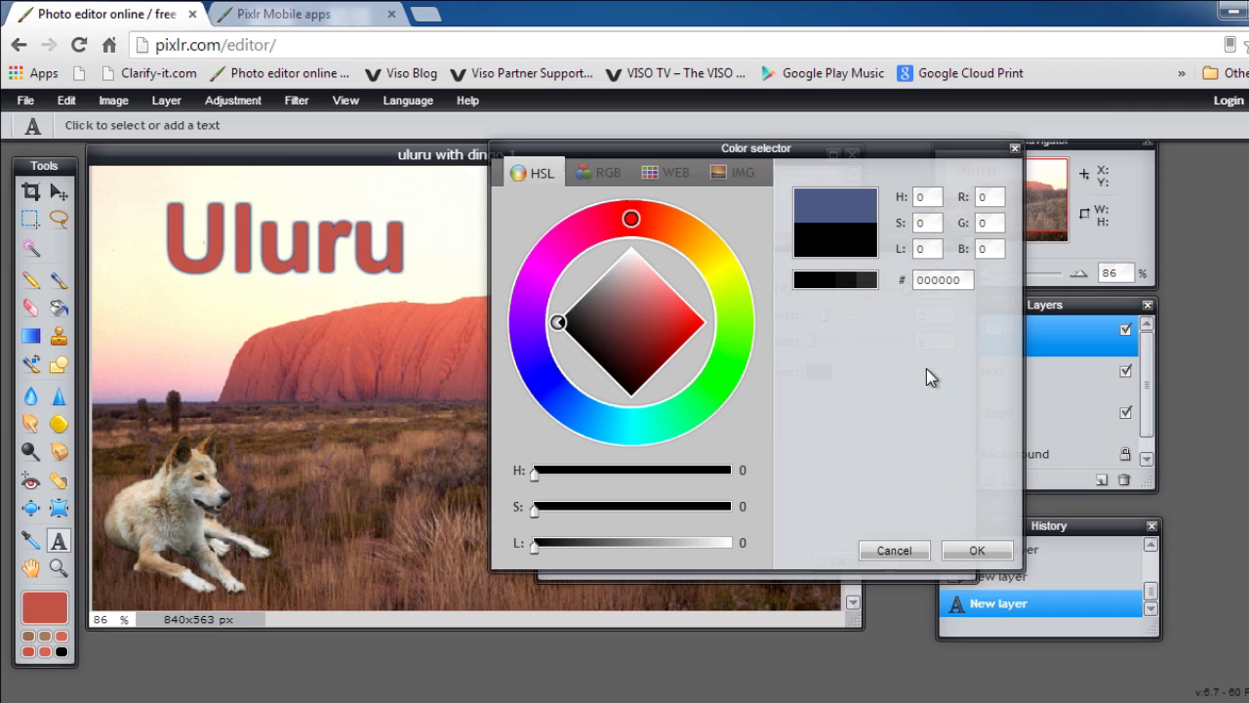
left_click(971, 549)
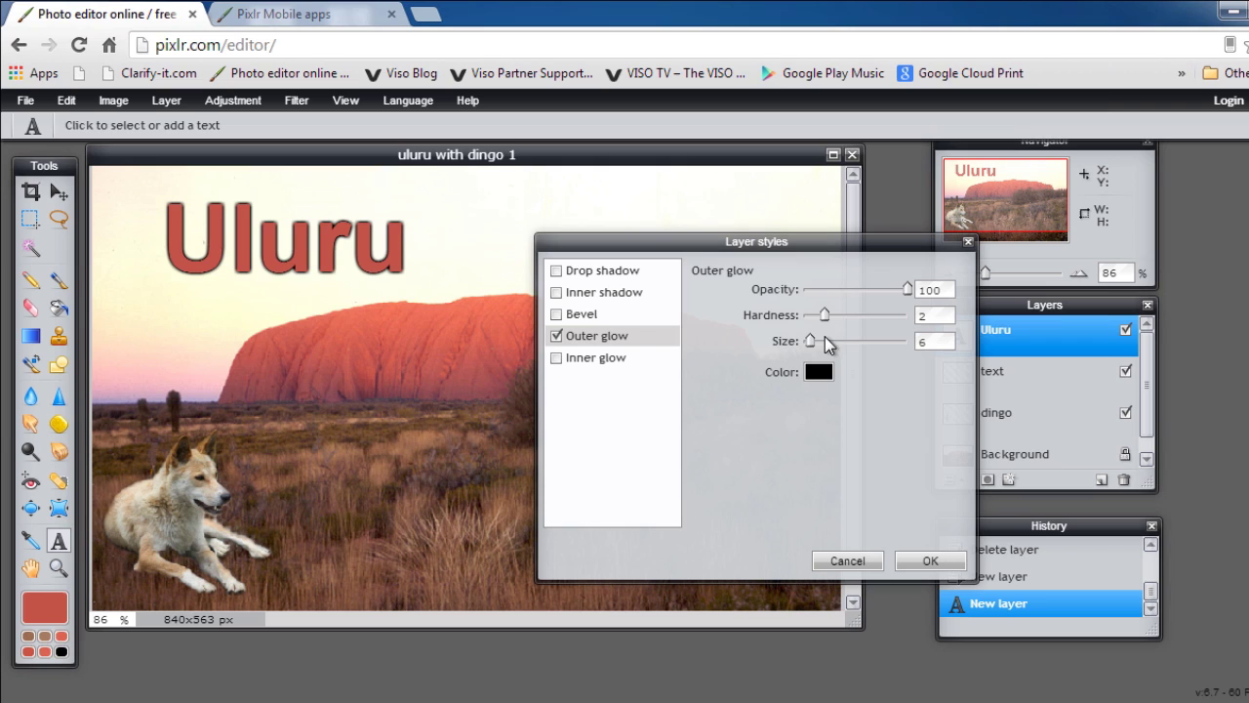
left_click_drag(907, 289, 810, 336)
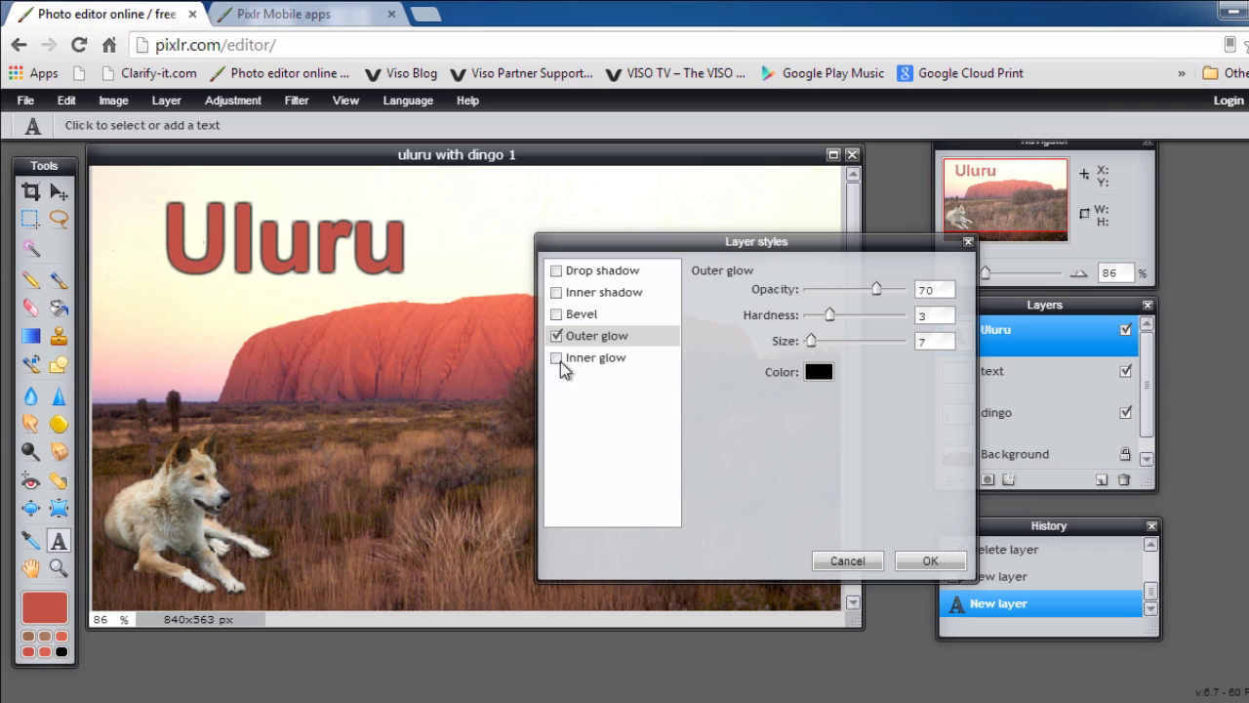
Replace the outer glow with a black drop shadow on the Uluru title.
left_click(556, 336)
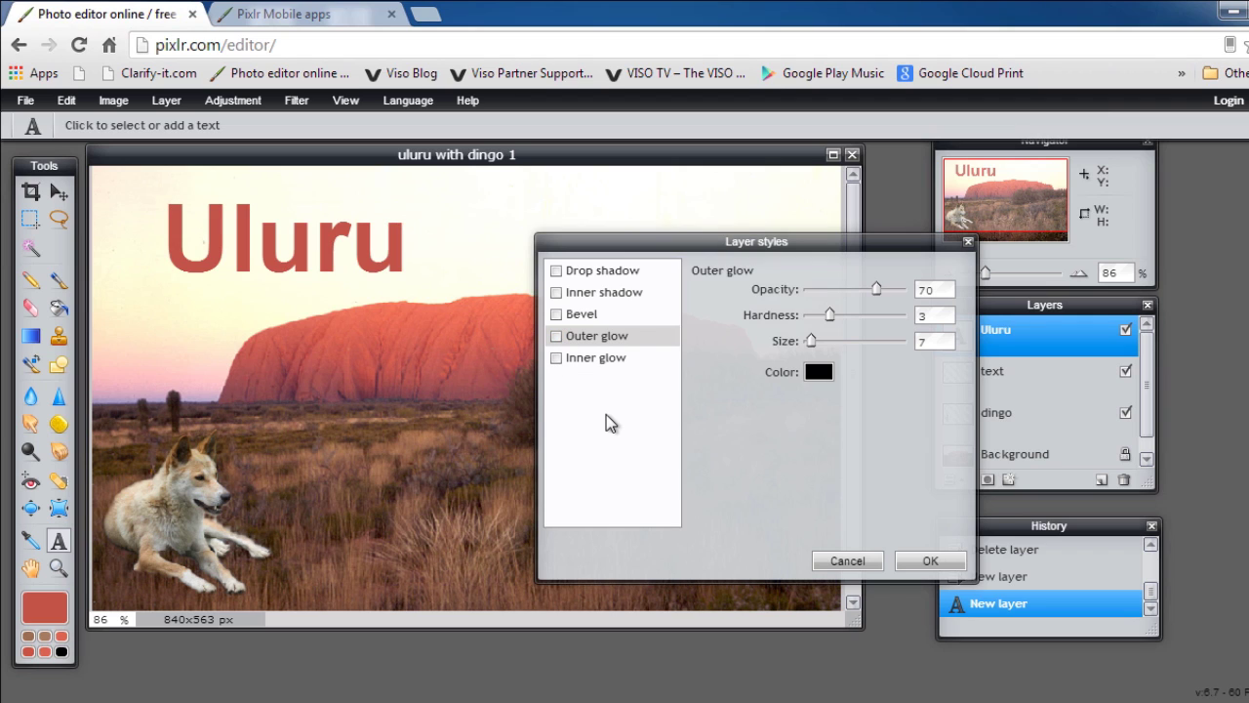
left_click(557, 270)
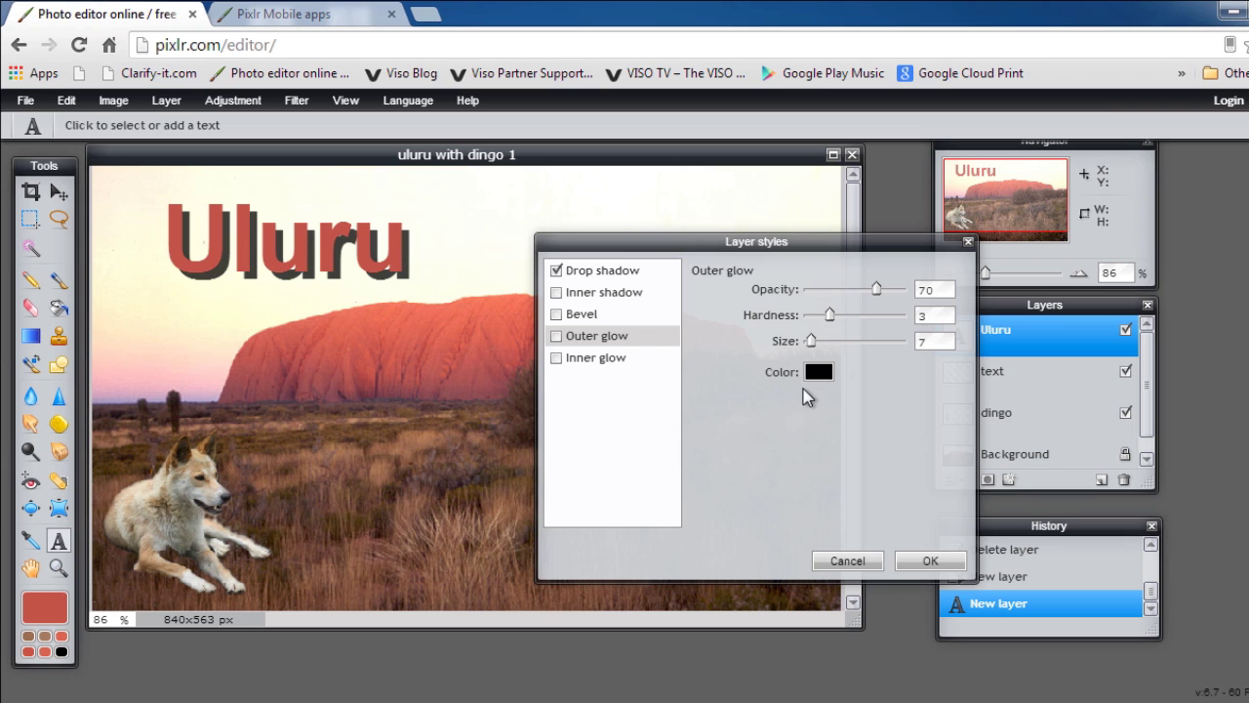
left_click(585, 274)
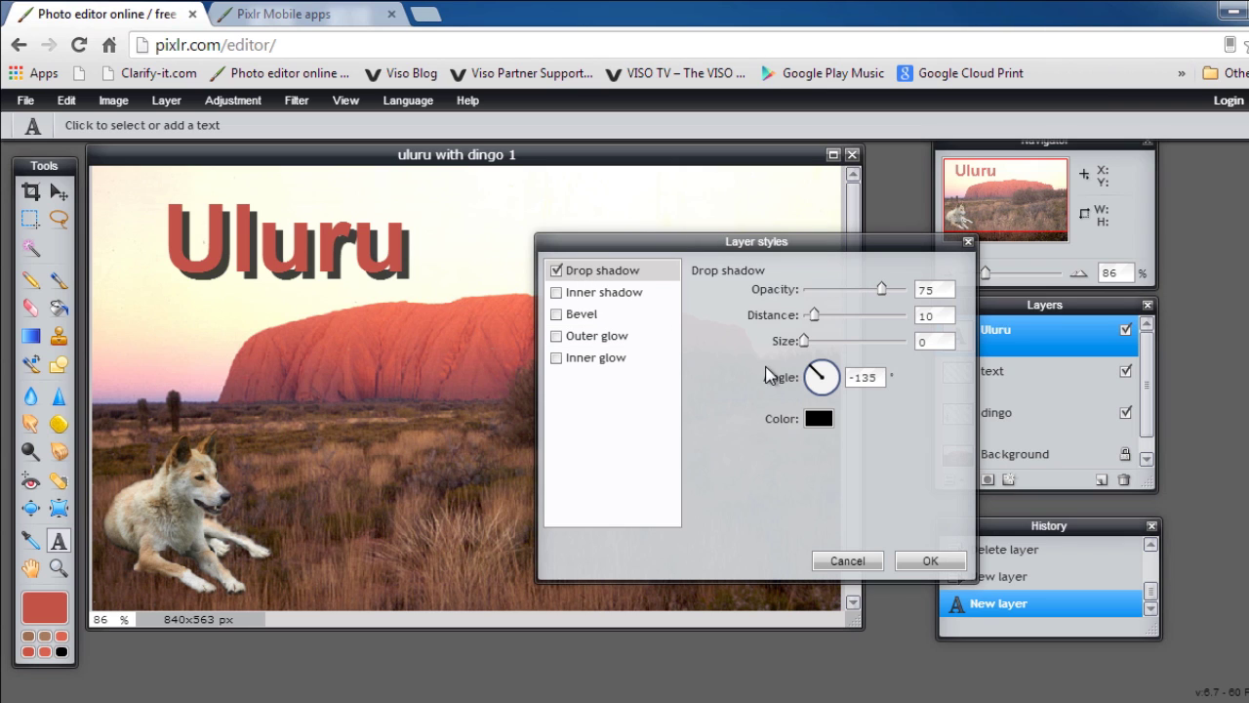
left_click(816, 420)
left_click(891, 550)
left_click(928, 562)
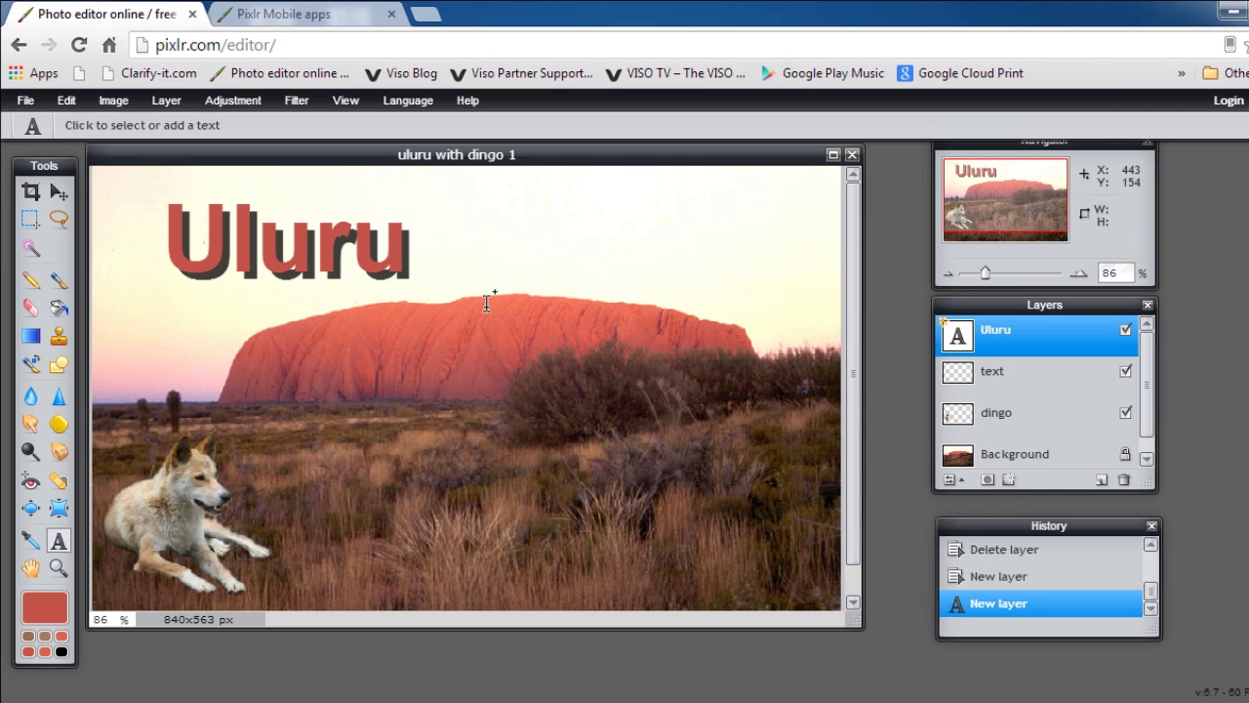
Adjust the drop shadow to angle -127, distance 7, size 5 and opacity 84.
left_click(1006, 480)
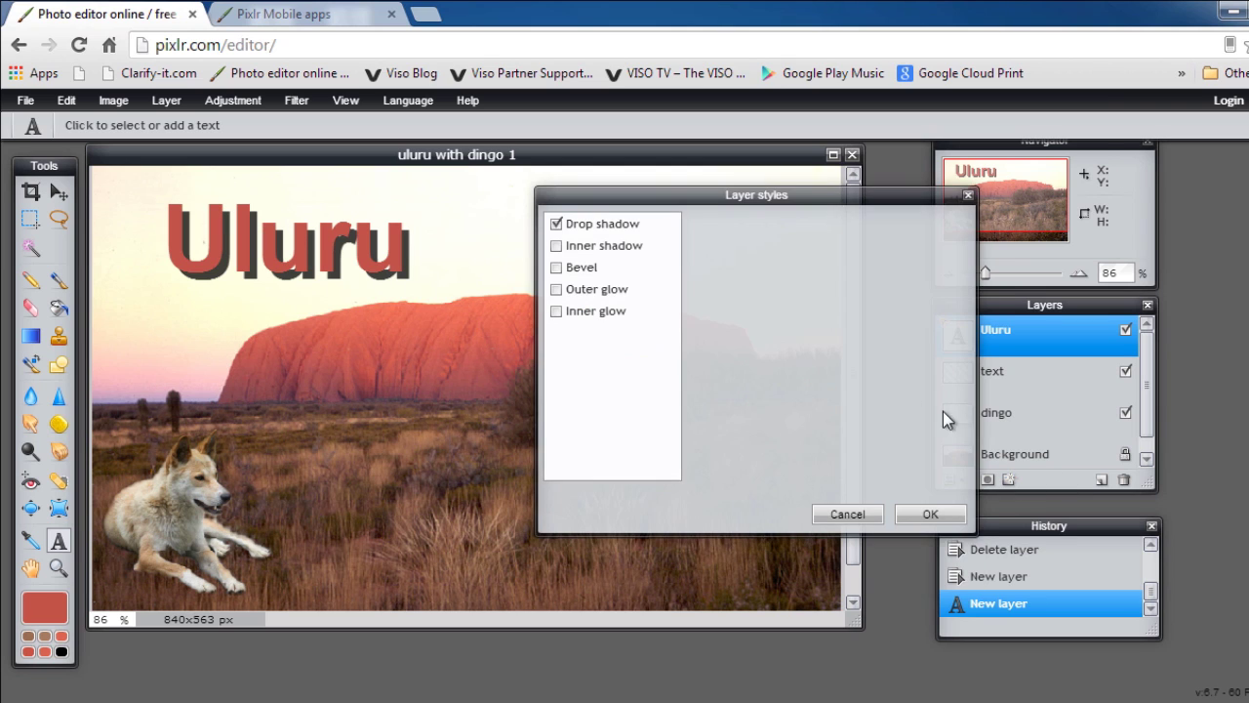
left_click(602, 226)
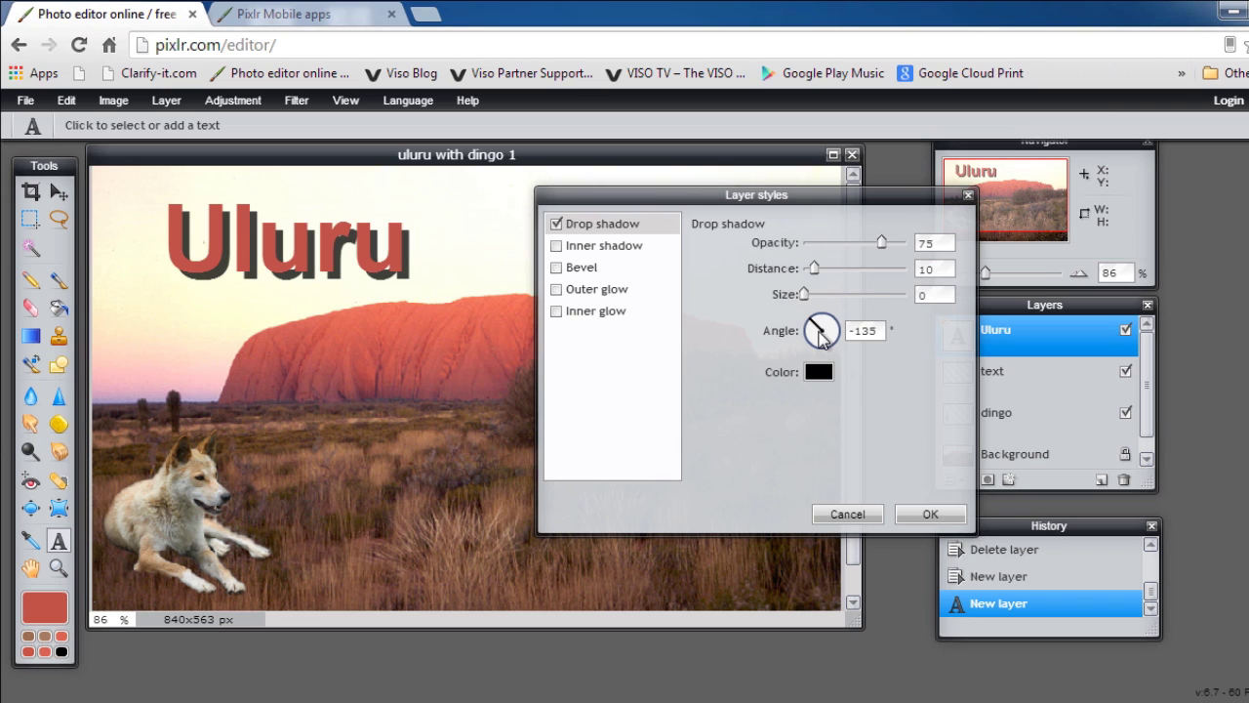
mouse_move(835, 336)
left_mouse_down()
mouse_move(817, 322)
mouse_move(829, 330)
left_mouse_up()
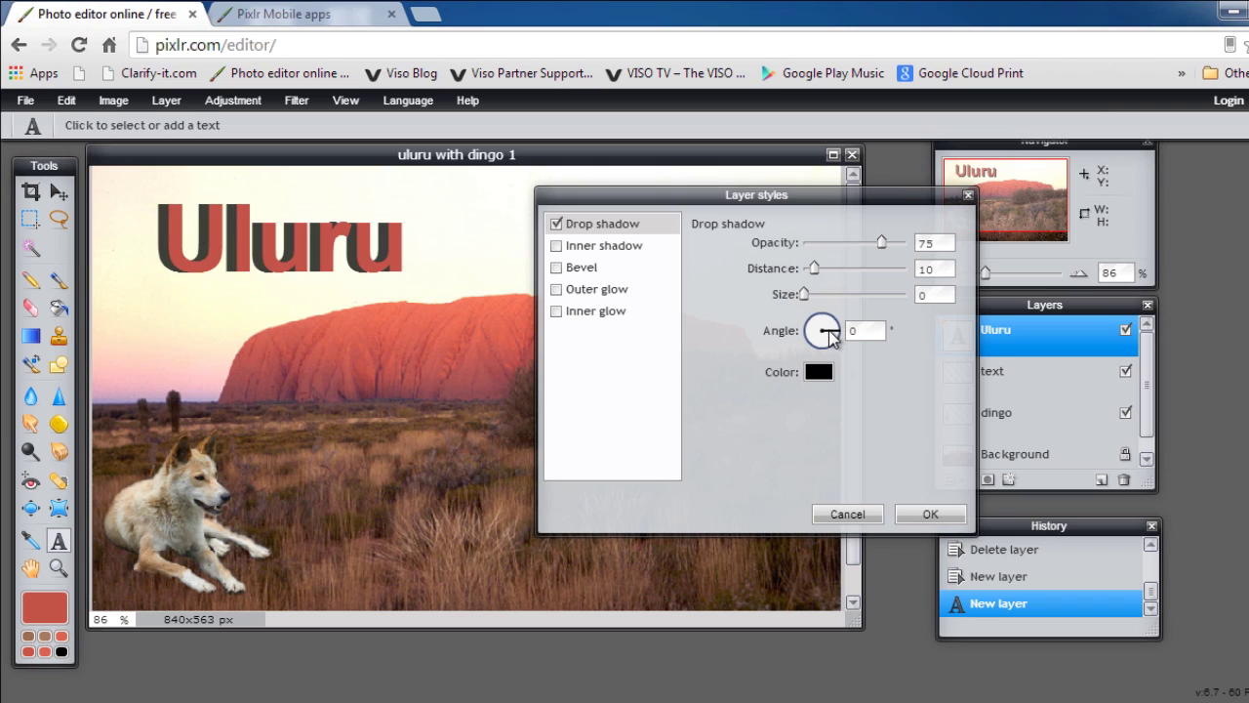
mouse_move(829, 330)
left_mouse_down()
mouse_move(786, 314)
mouse_move(796, 332)
mouse_move(823, 326)
left_mouse_up()
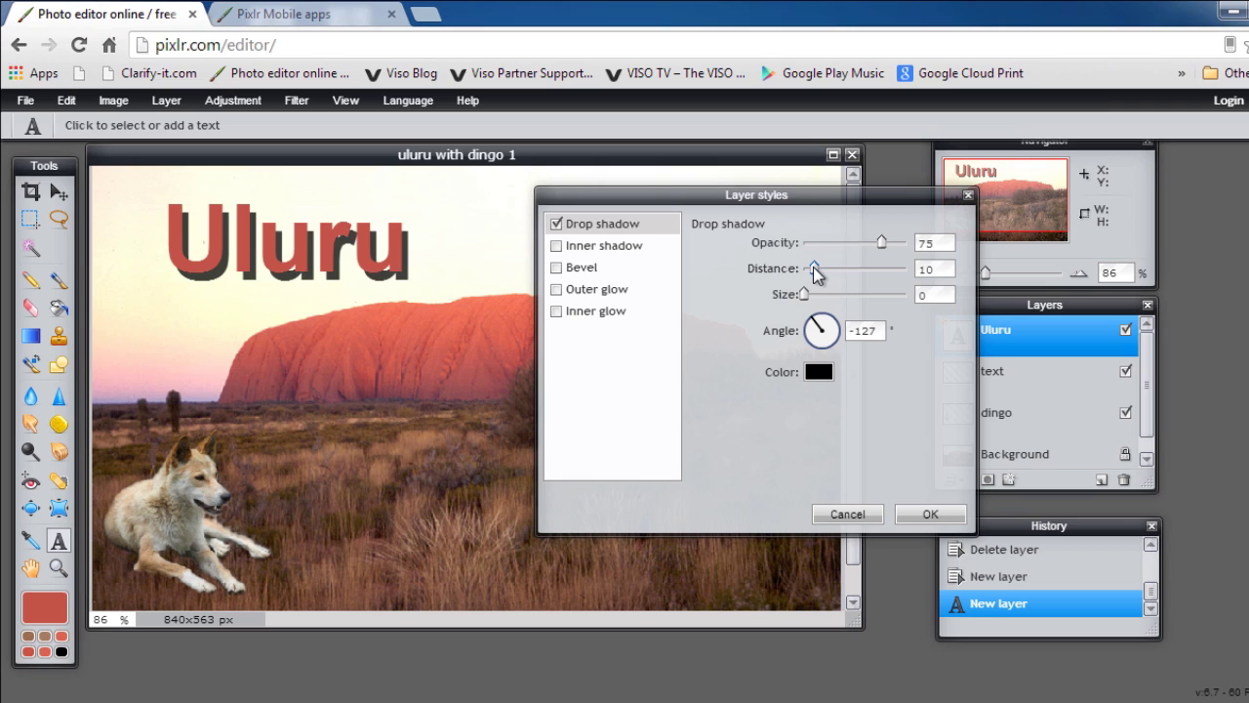
left_click_drag(815, 274, 809, 298)
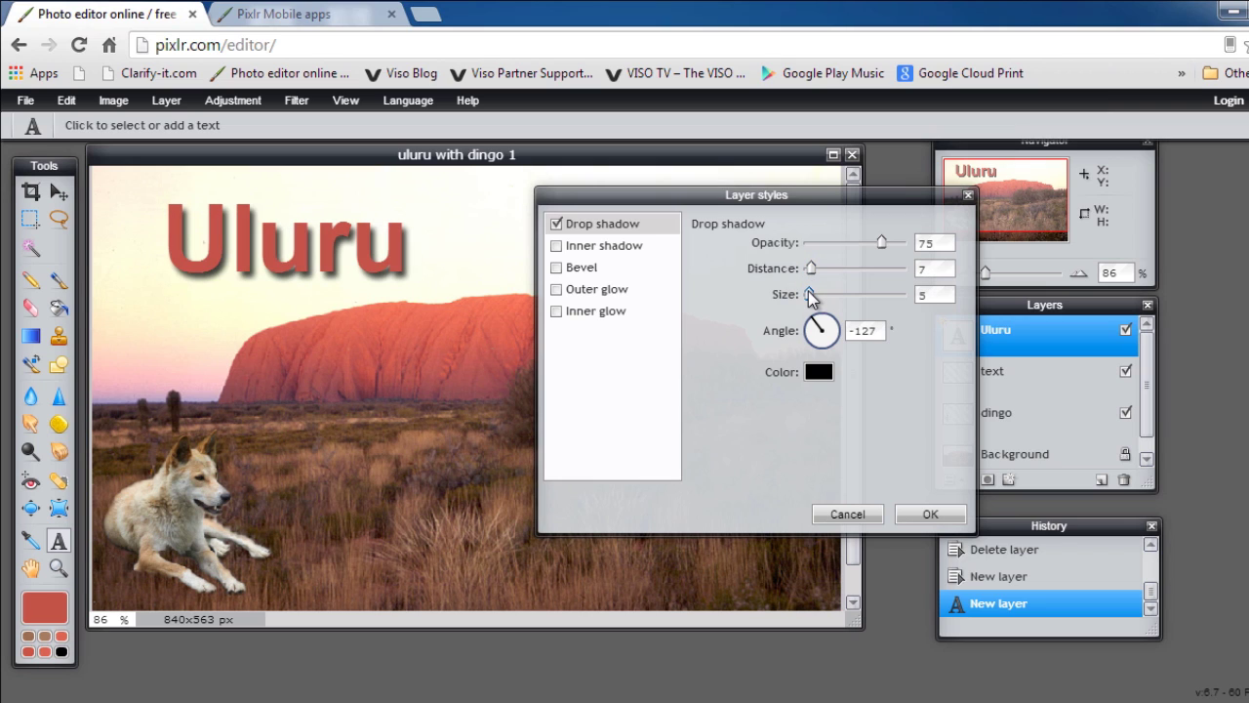
left_click_drag(883, 245, 890, 242)
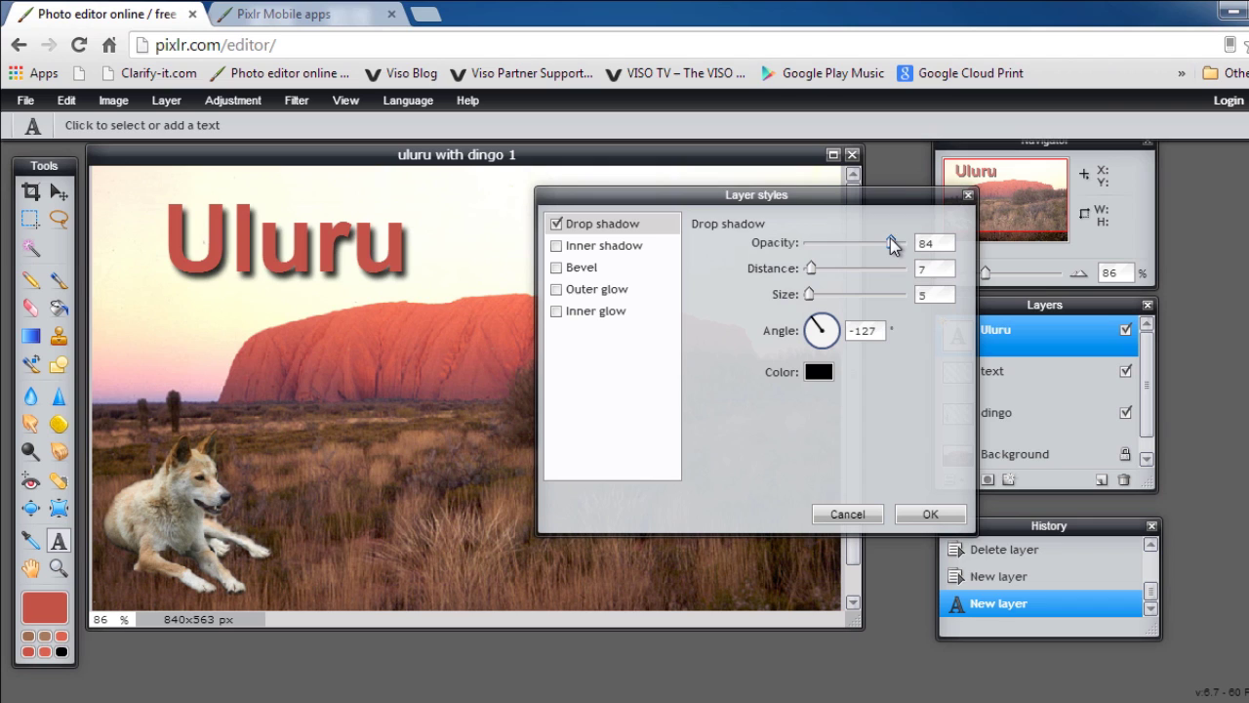
left_click(933, 515)
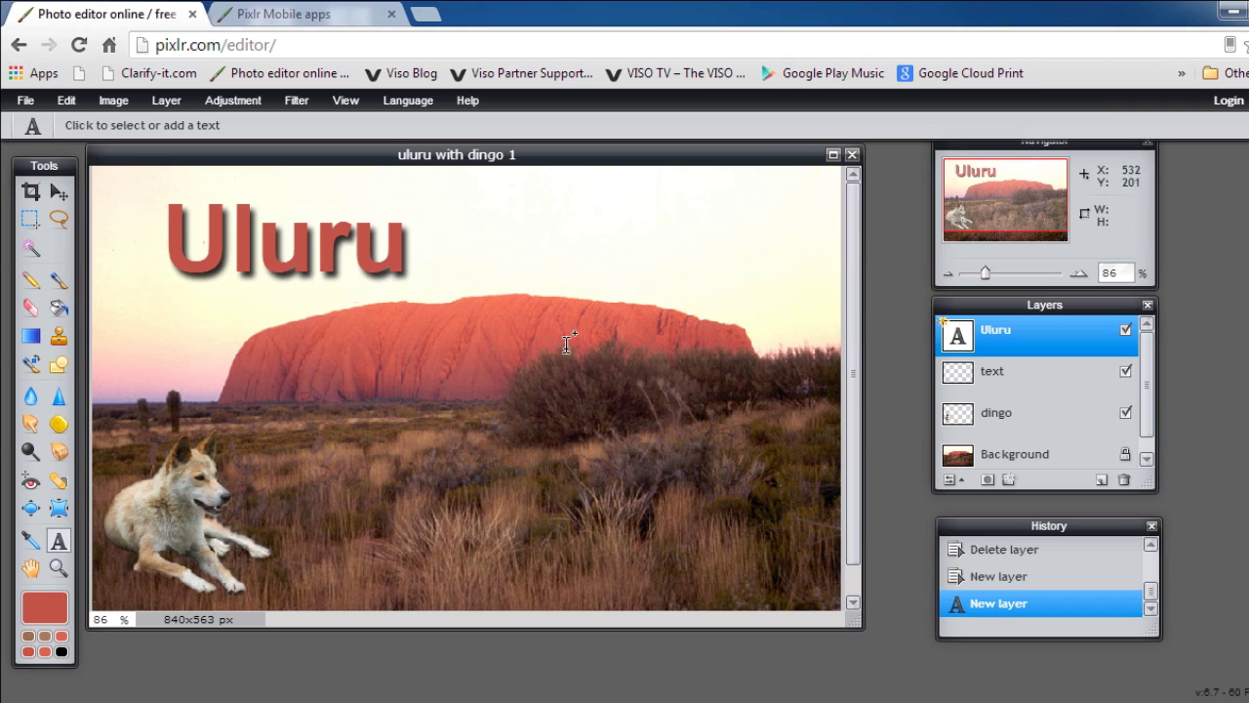
Drag the Uluru title layer left toward the photo's top-left corner.
left_click(54, 190)
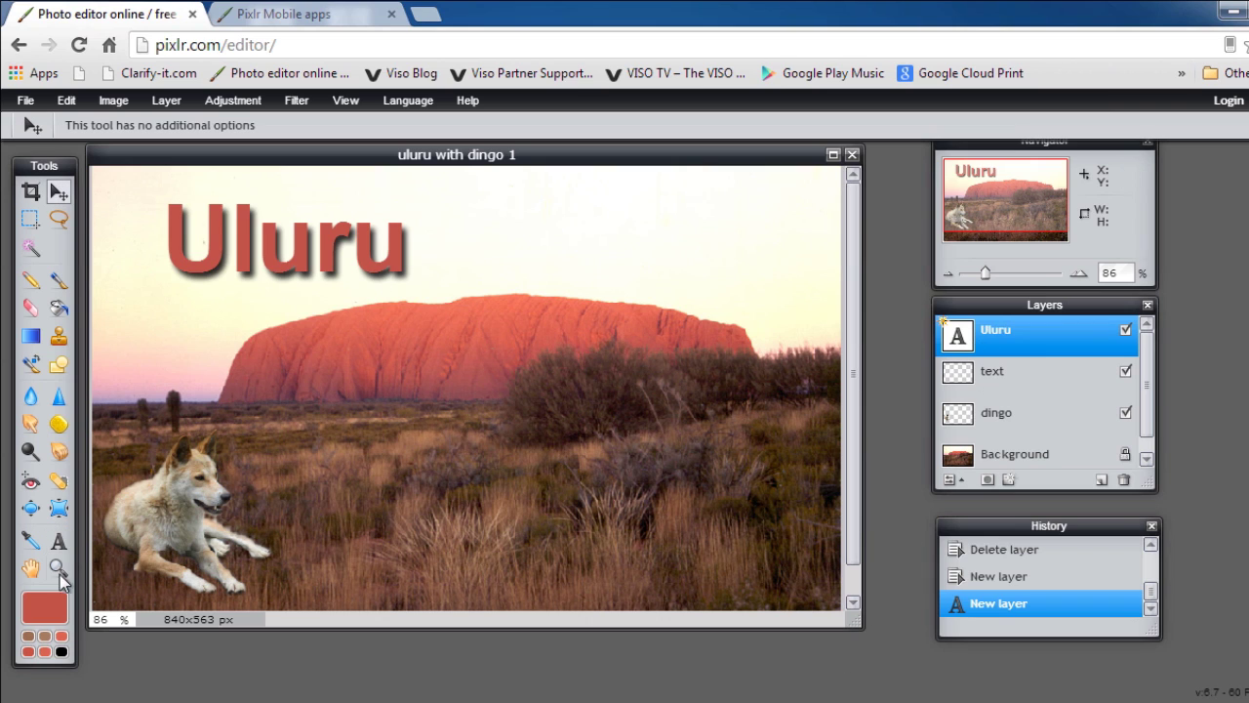
left_click_drag(251, 242, 215, 244)
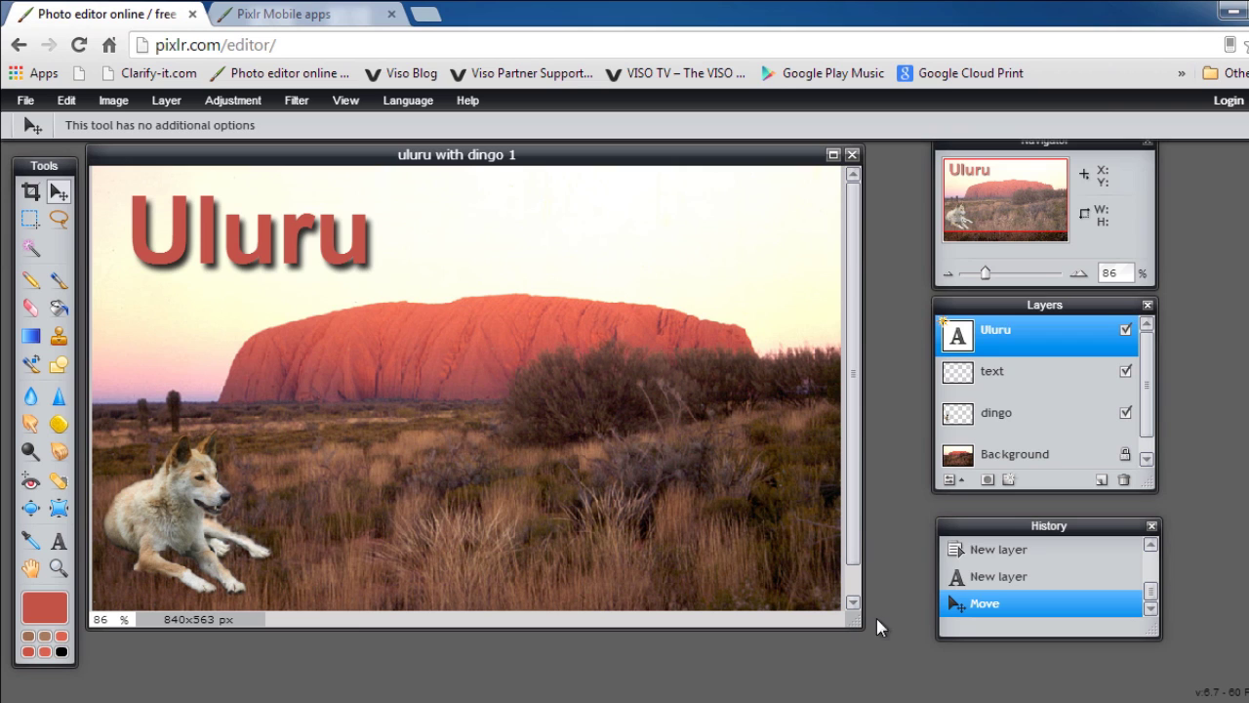
Save as JPEG 'uluru with dingo 1' at quality 80, replacing the existing file.
left_click(26, 100)
left_click(39, 208)
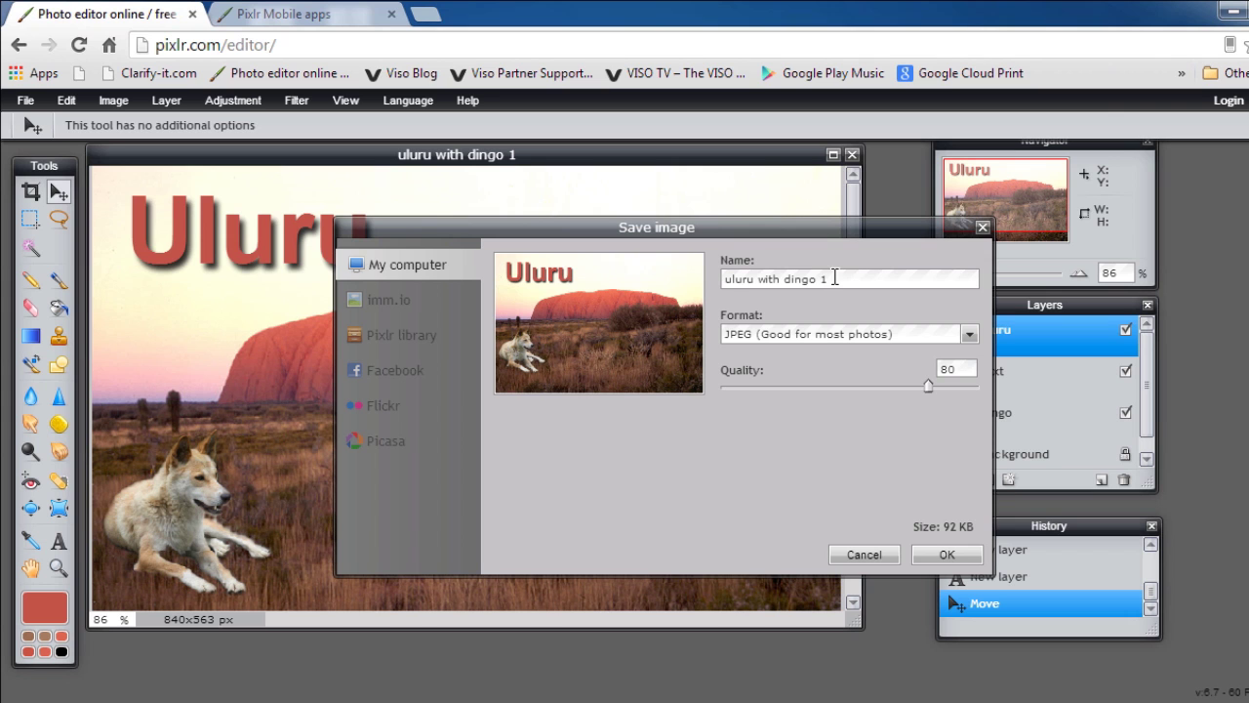
left_click(942, 552)
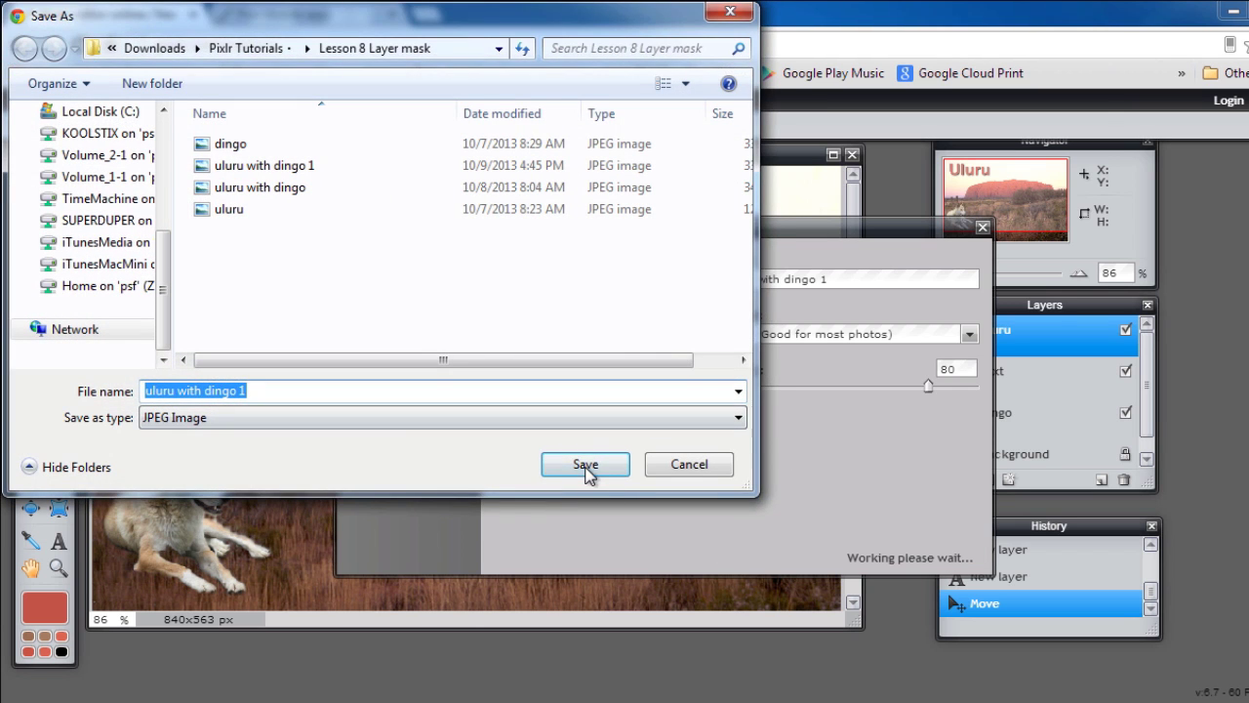
left_click(578, 467)
left_click(722, 371)
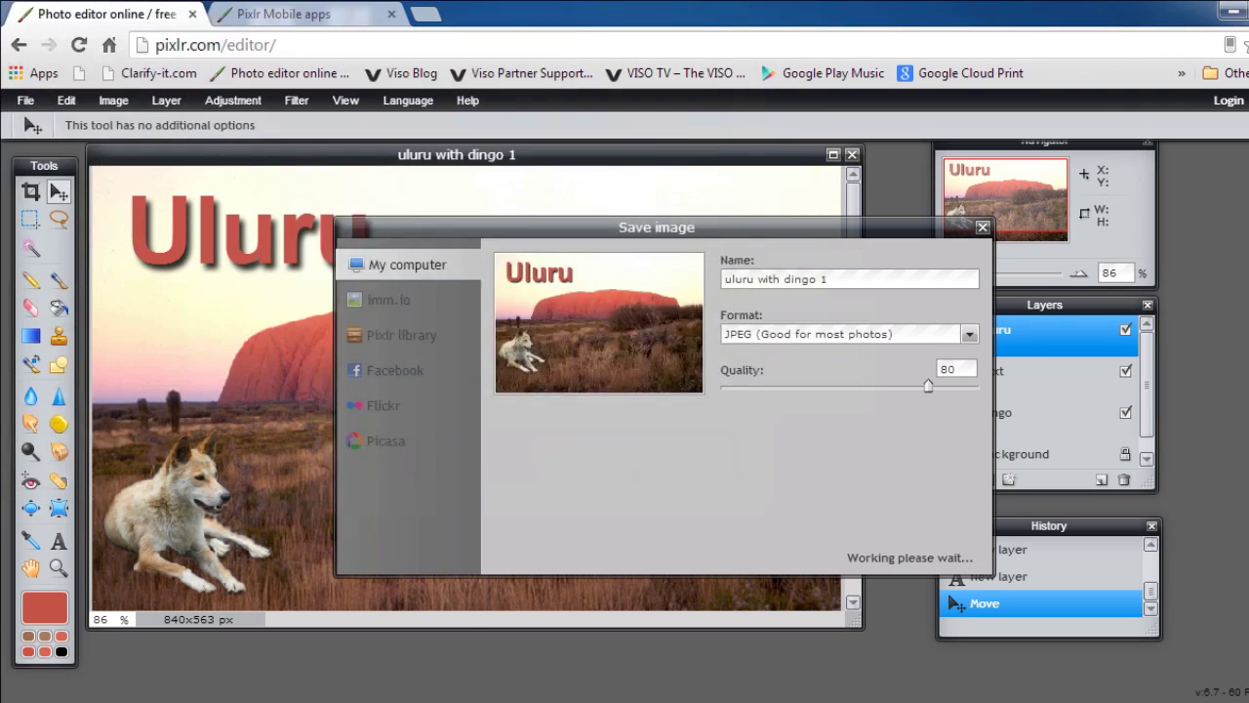
left_click_drag(756, 159, 785, 153)
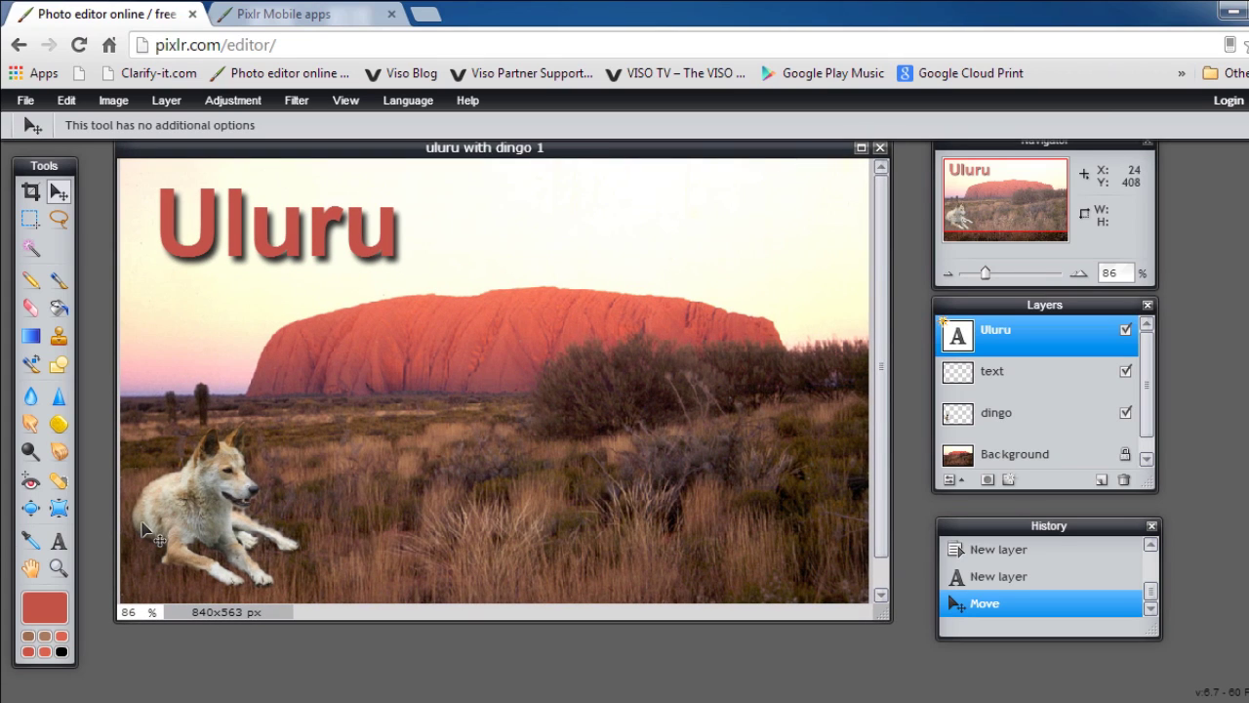